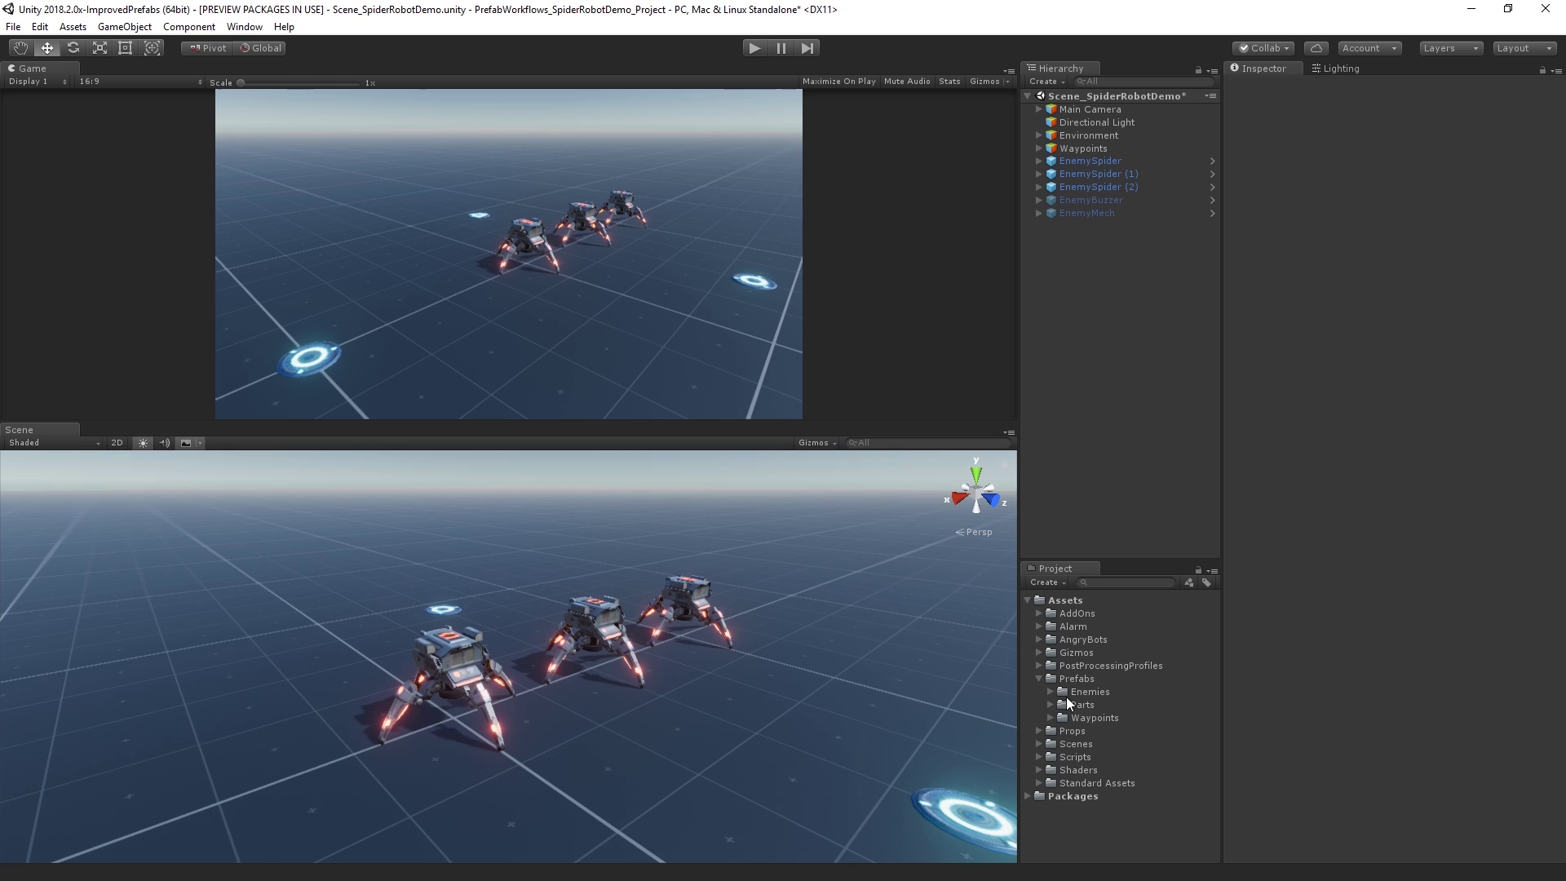
# - Expand the Enemies prefab folder and inspect the EnemySpider prefab asset and its scene instance
pyautogui.click(1049, 691)
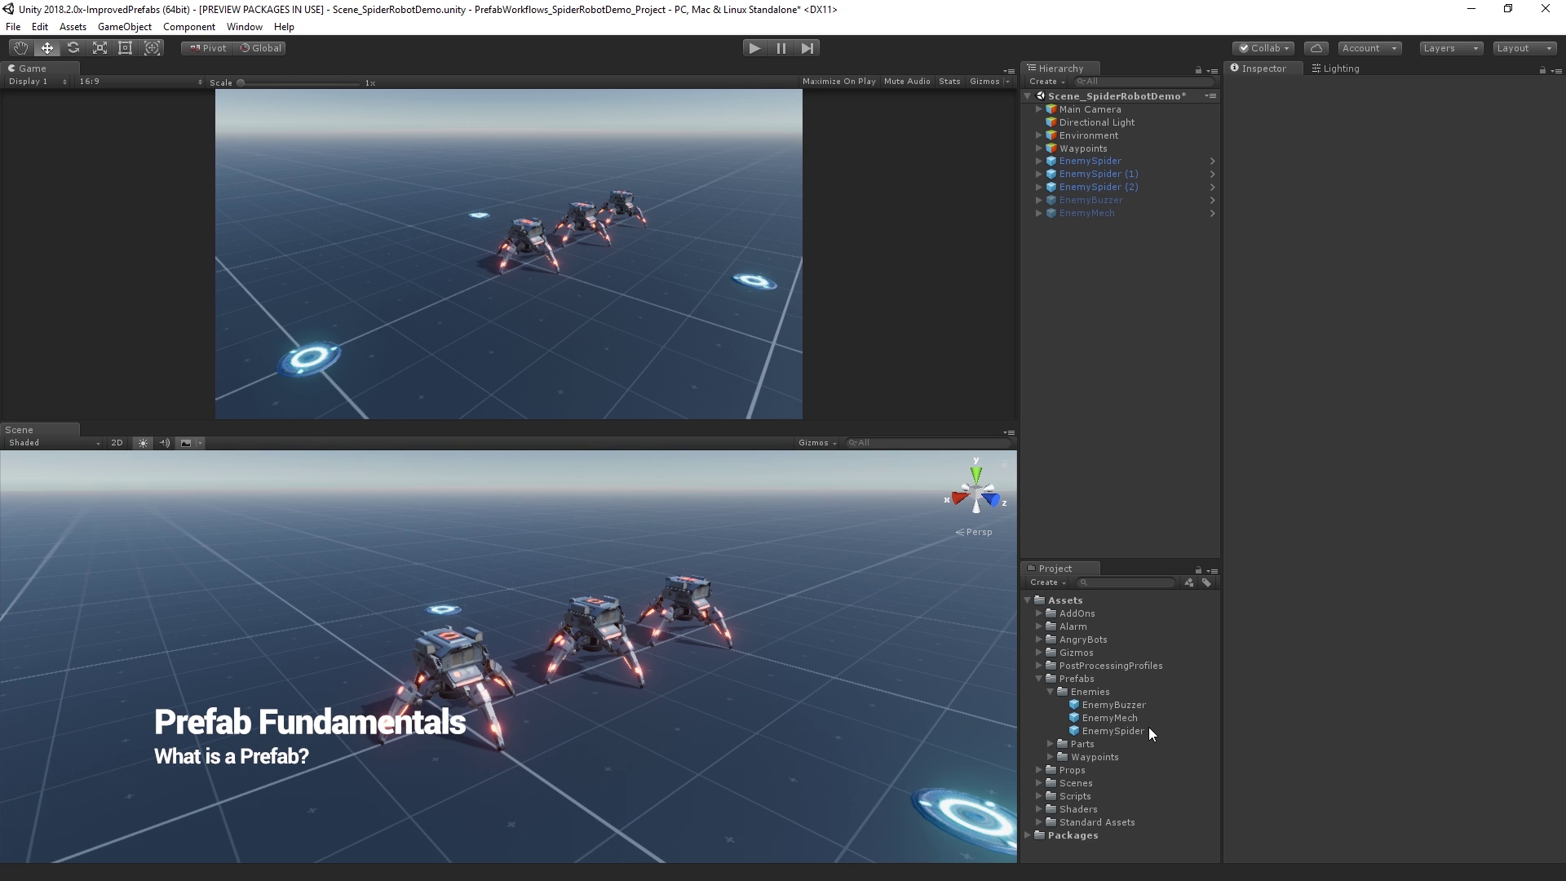
pyautogui.click(1114, 731)
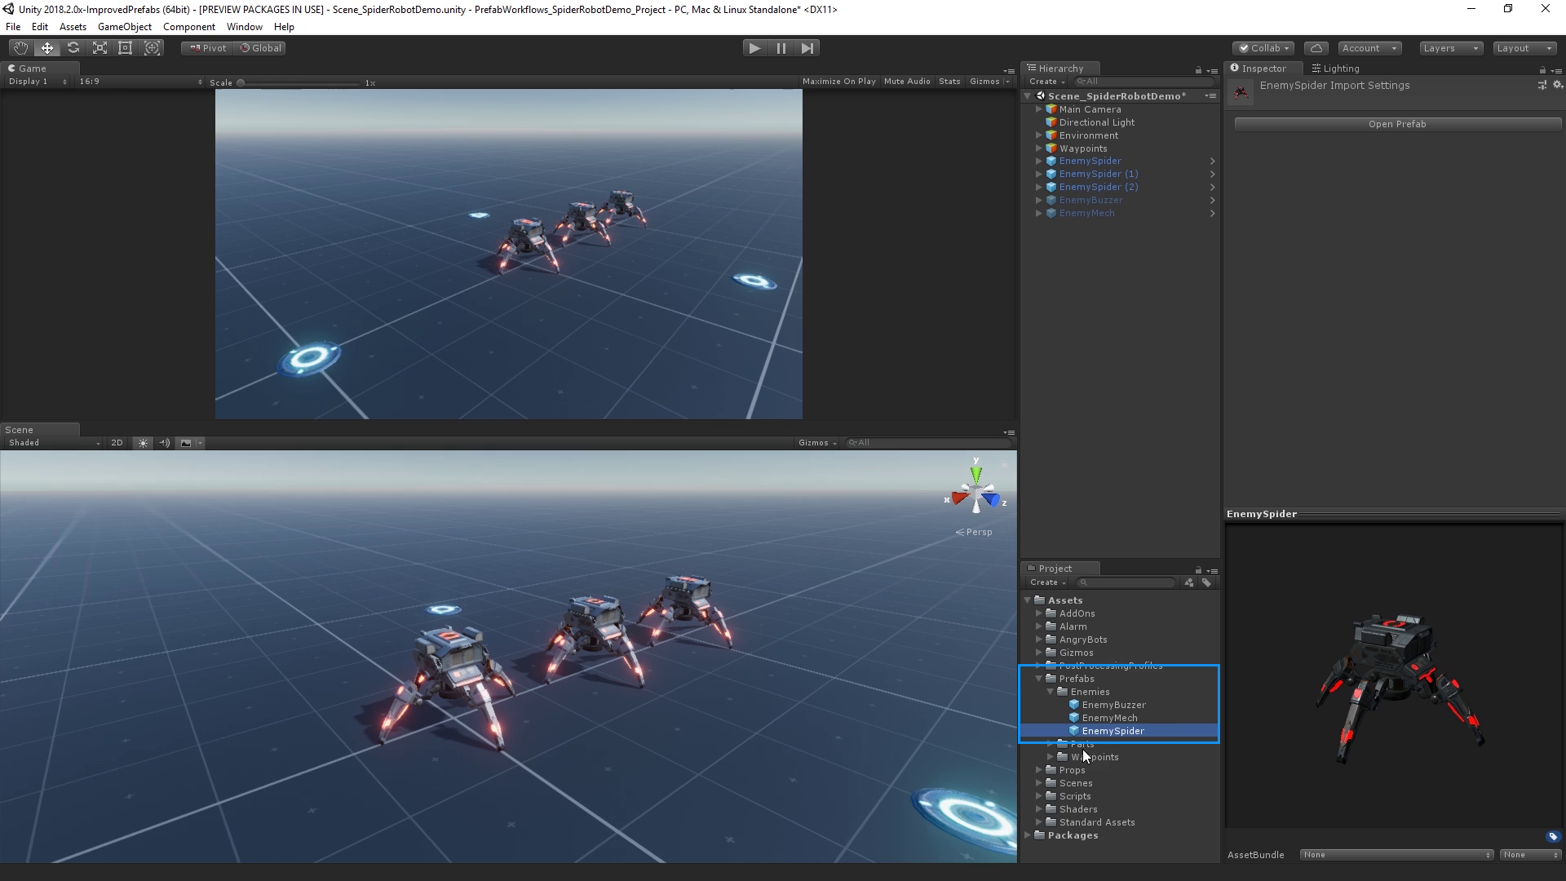
pyautogui.click(1132, 163)
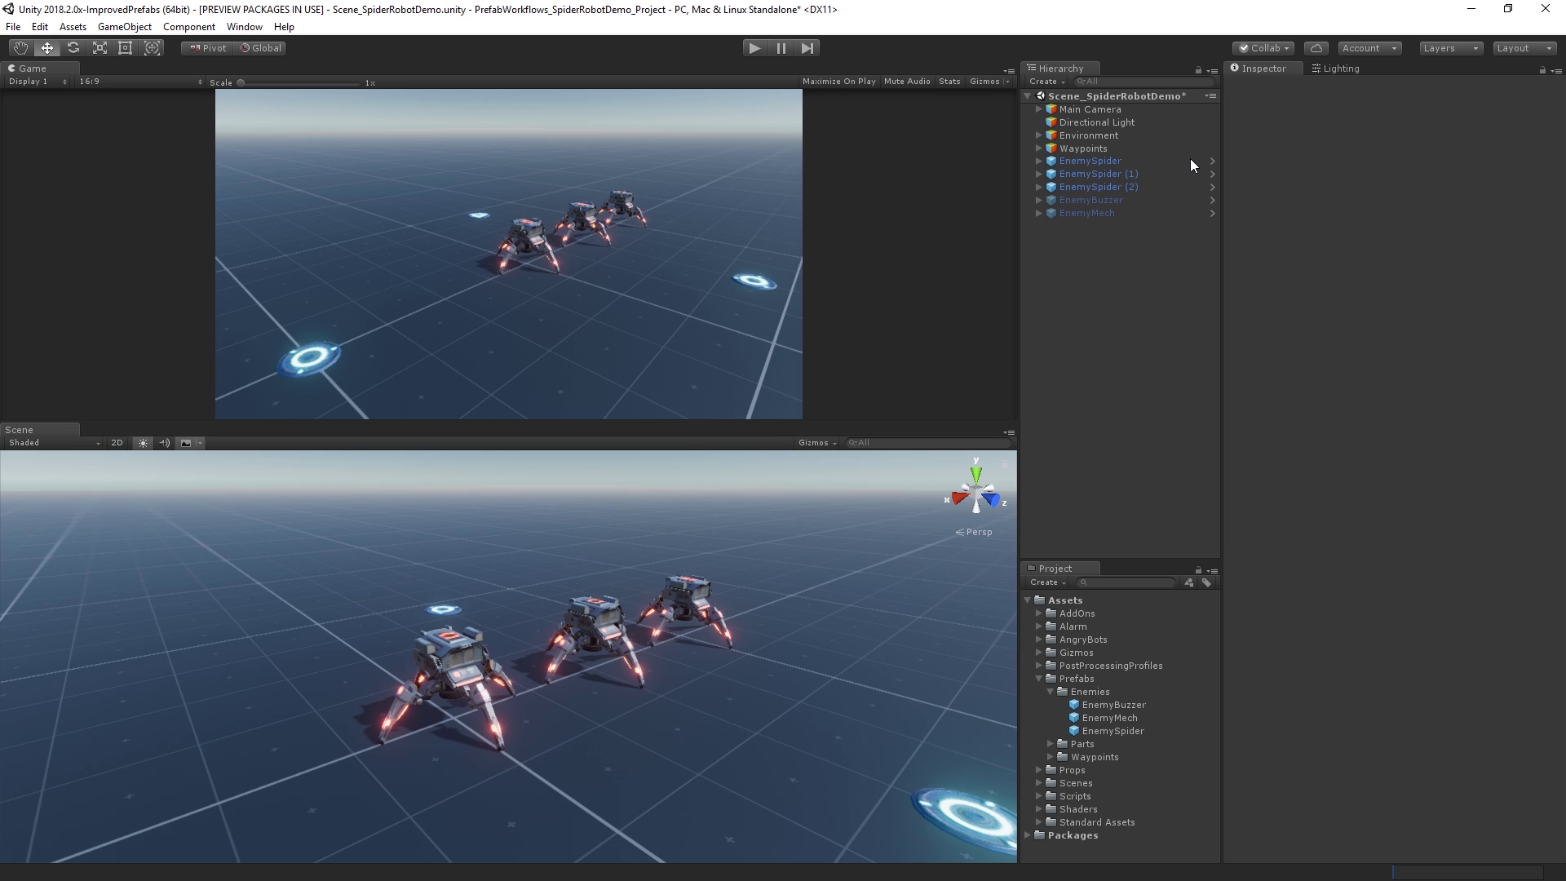
# - Open EnemySpider in Prefab Mode, orbit to a front view, and turn off Auto Save
pyautogui.doubleClick(1158, 732)
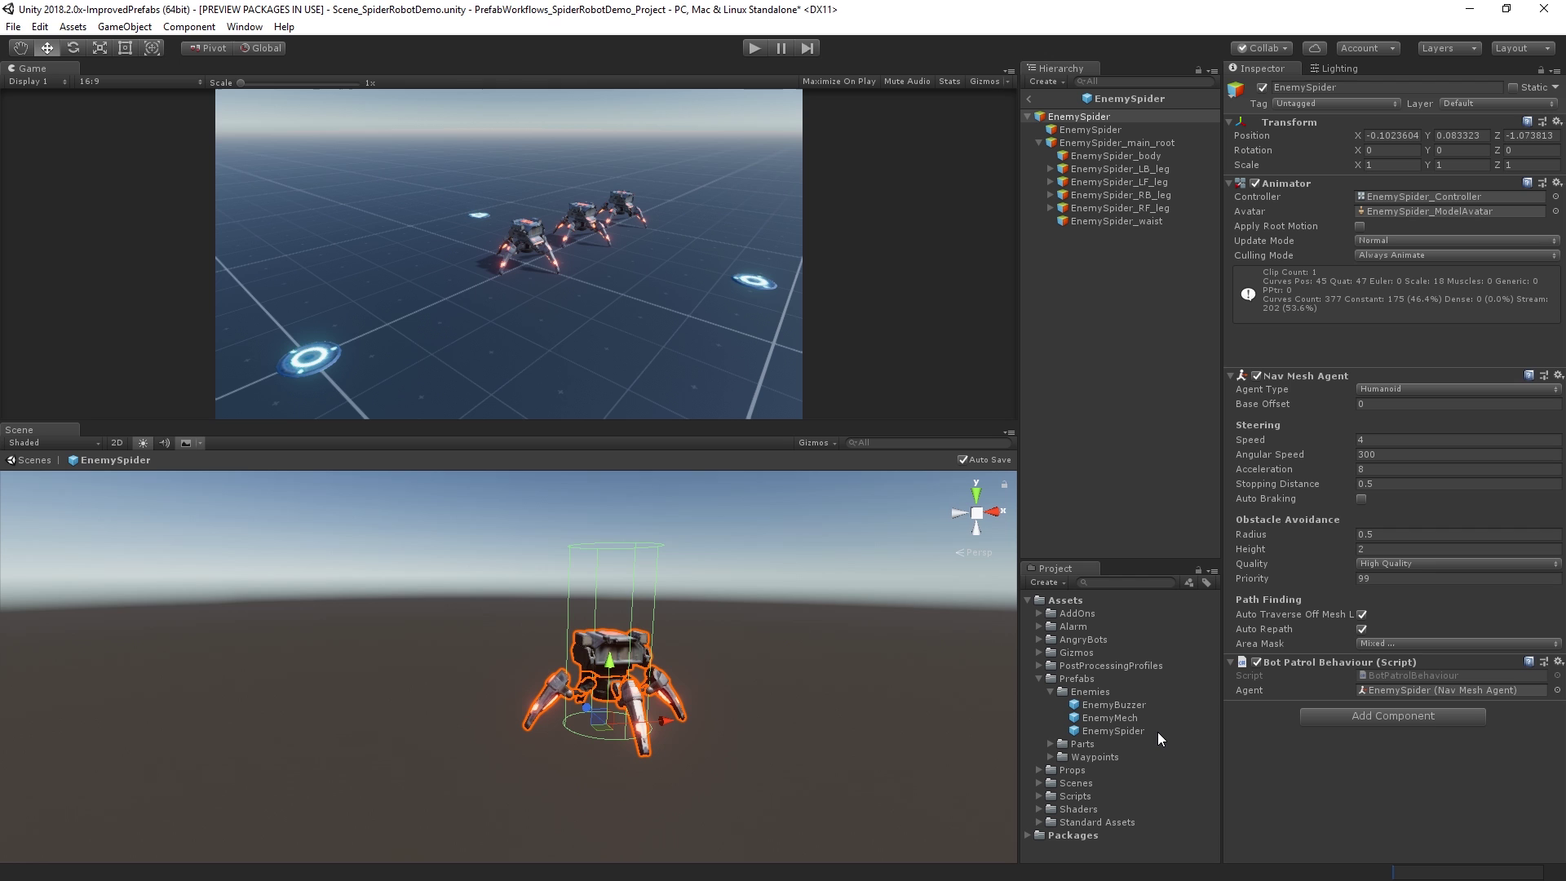
pyautogui.click(1032, 98)
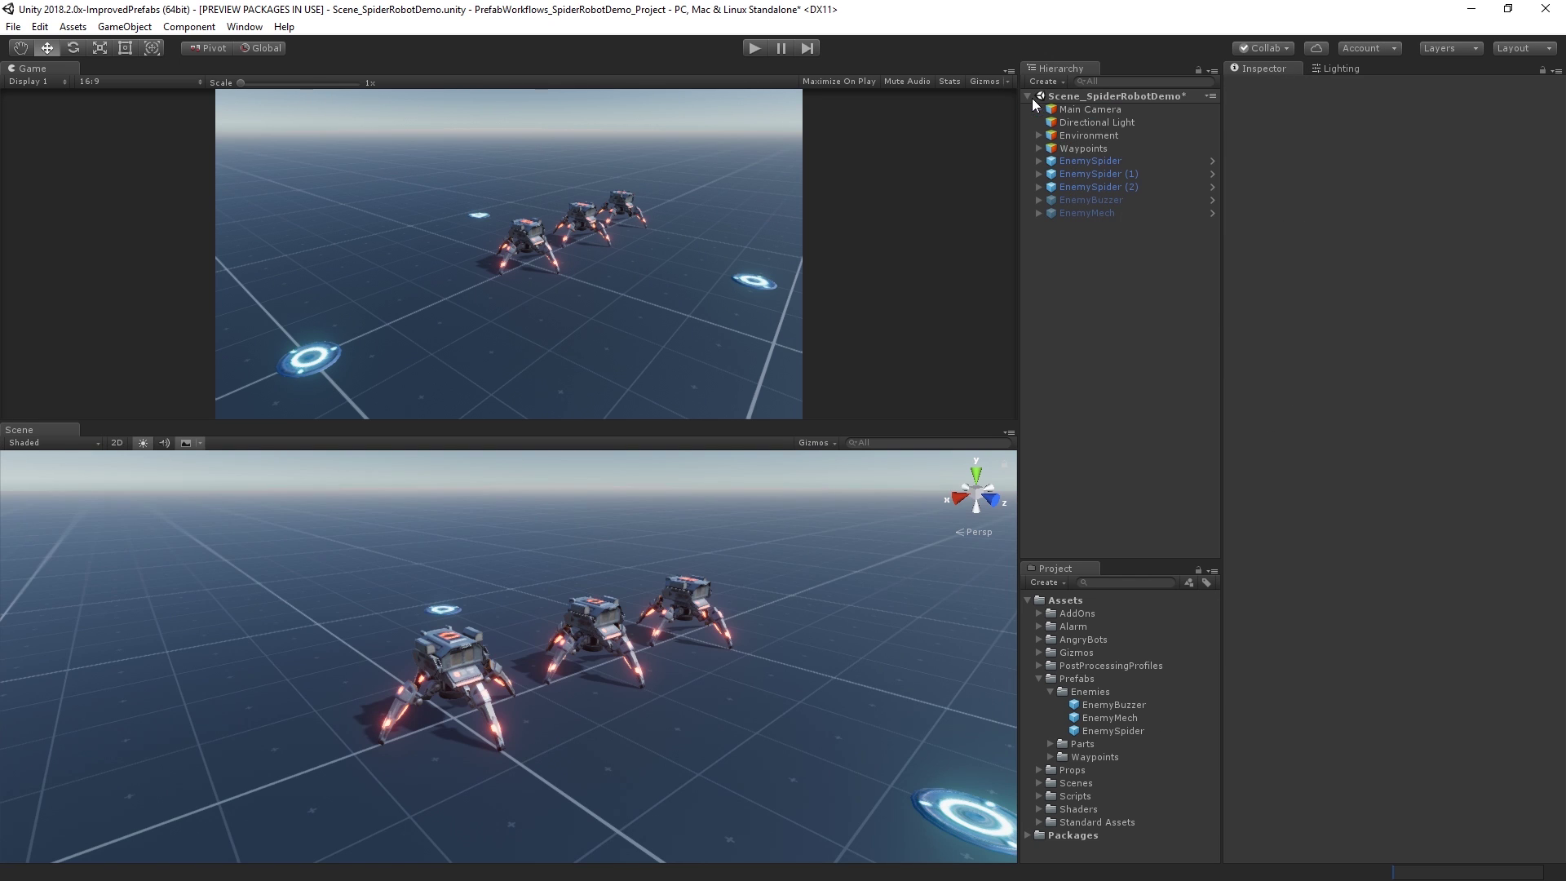
pyautogui.click(1211, 164)
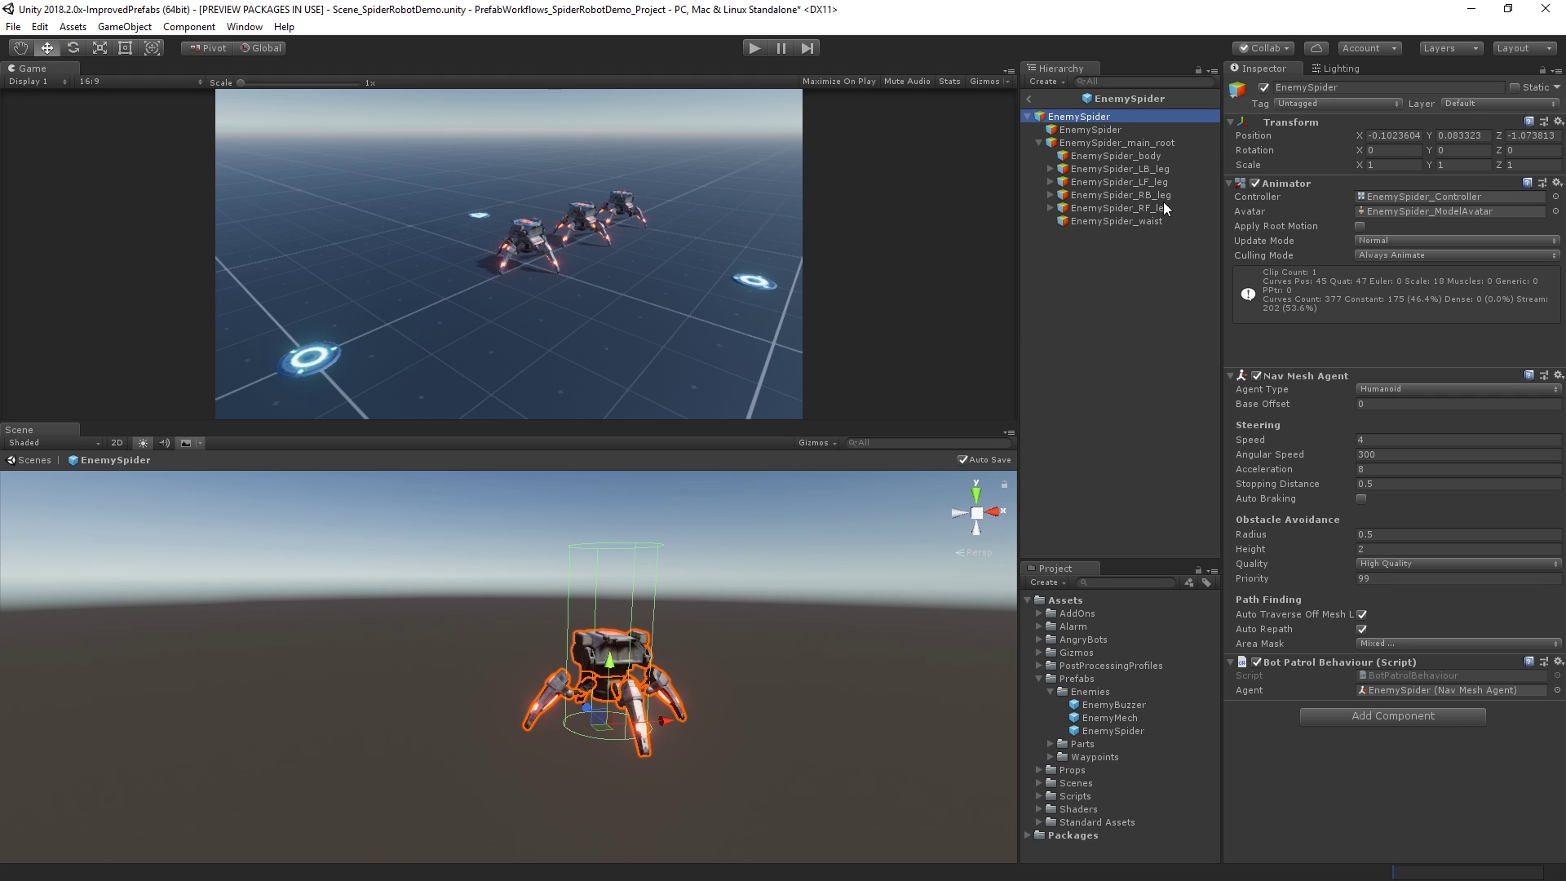
pyautogui.moveTo(700, 591)
pyautogui.keyDown('alt'); pyautogui.mouseDown()
pyautogui.moveTo(1349, 584)
pyautogui.moveTo(33, 587)
pyautogui.moveTo(170, 595)
pyautogui.mouseUp(); pyautogui.keyUp('alt')
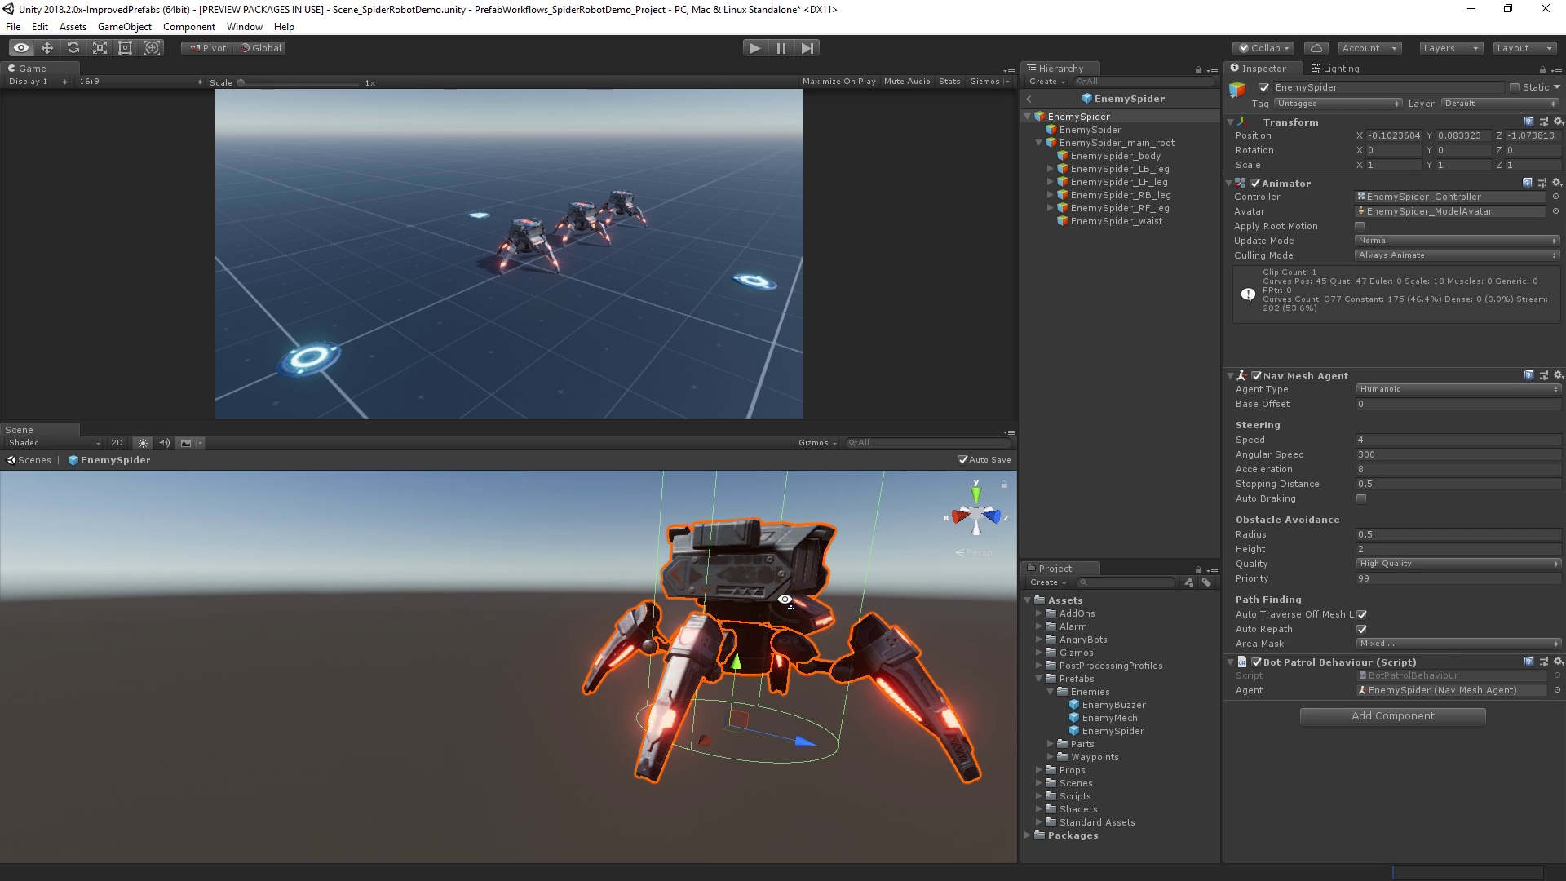
pyautogui.keyDown('alt'); pyautogui.moveTo(785, 600); pyautogui.dragTo(868, 560); pyautogui.keyUp('alt')
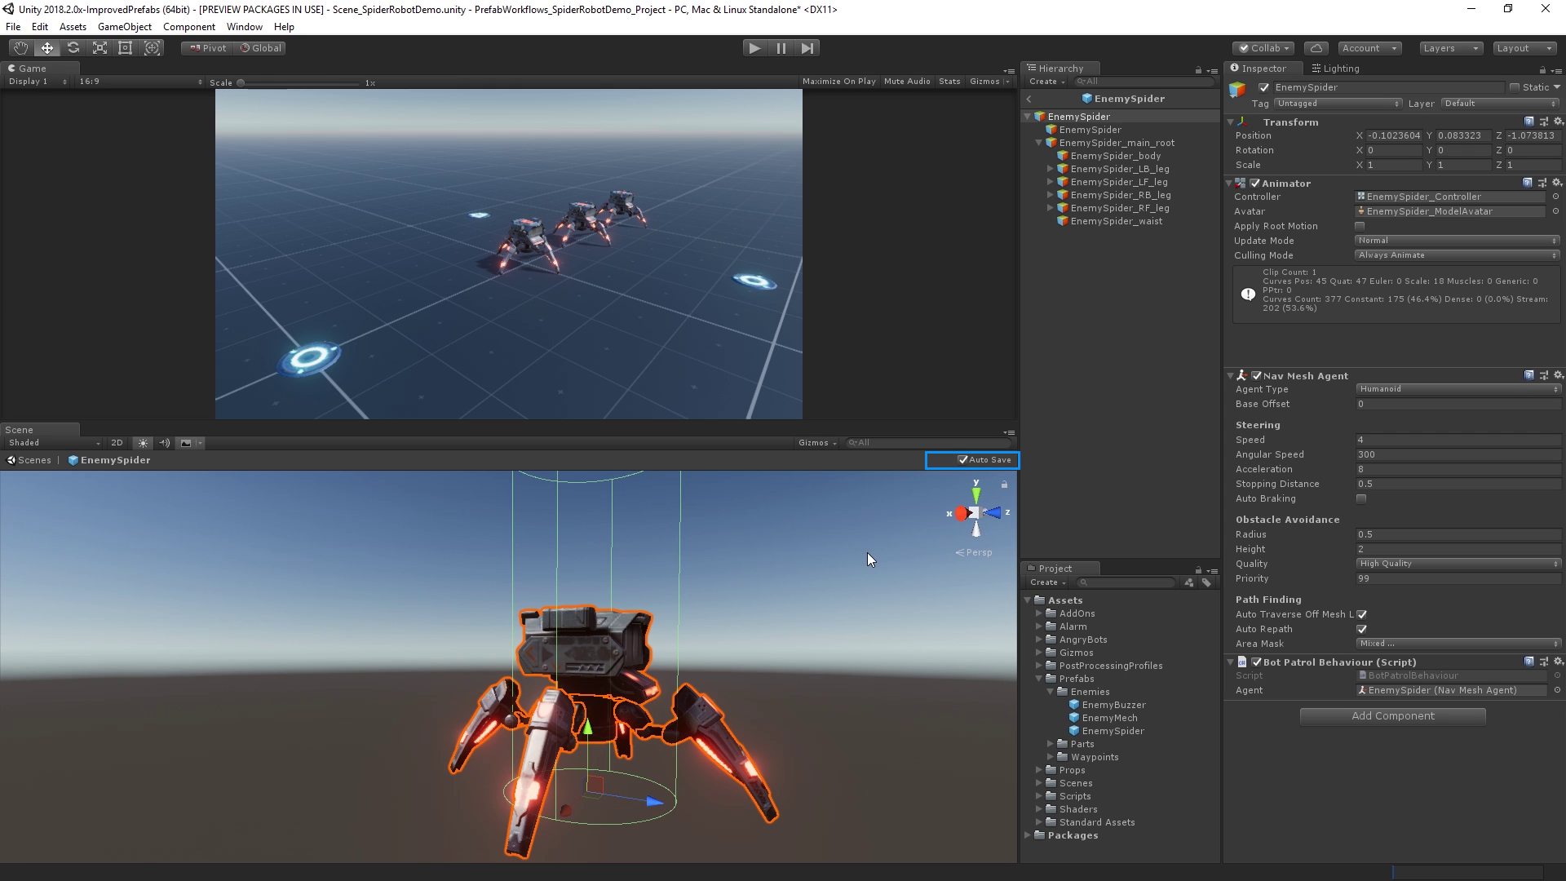
pyautogui.click(1012, 464)
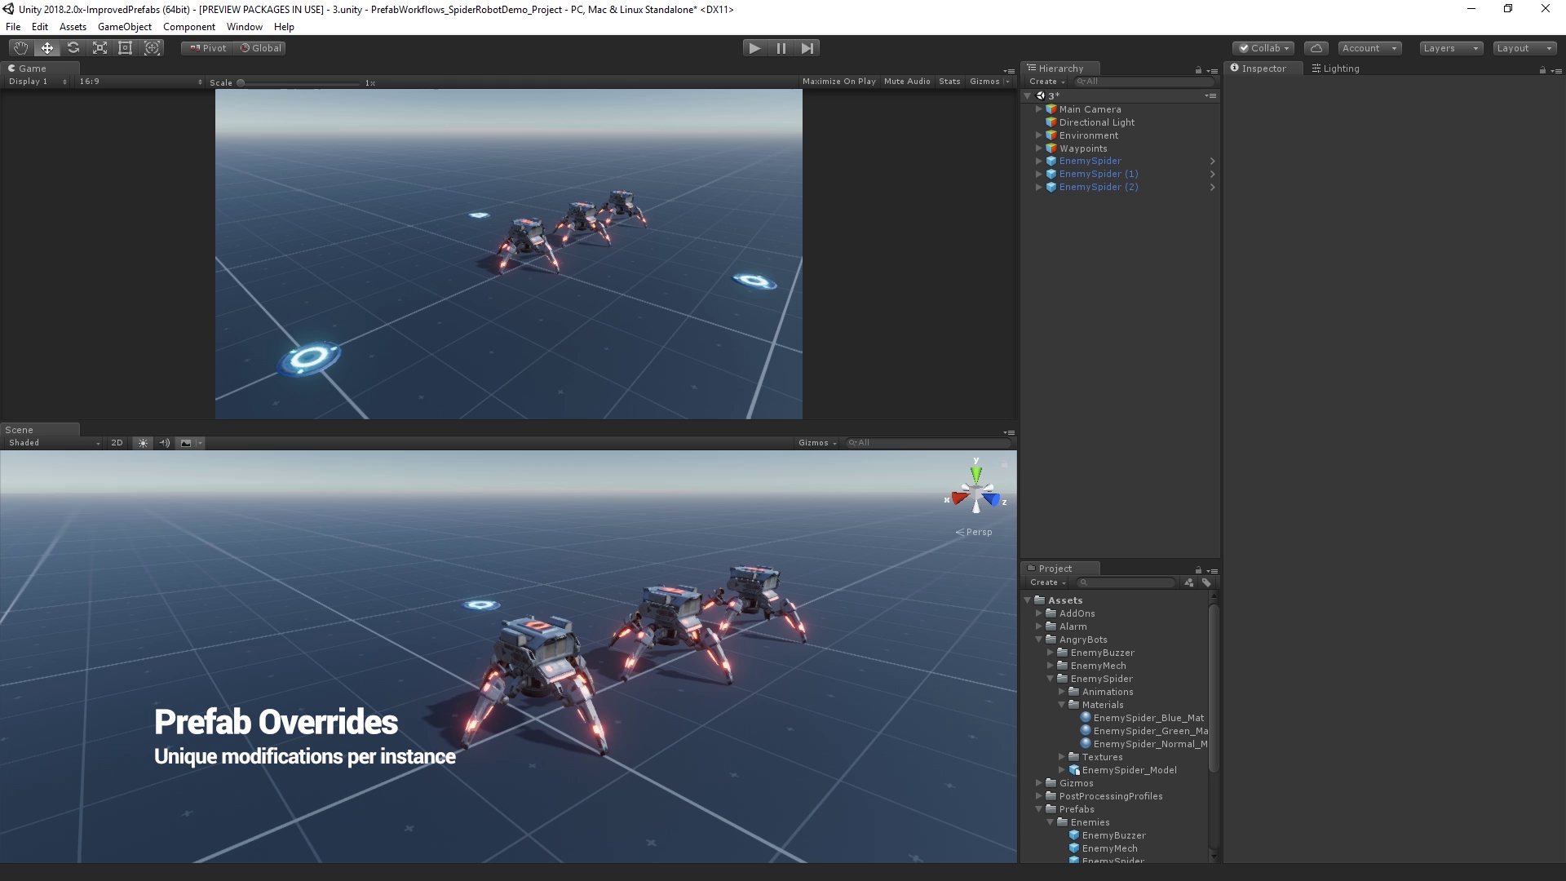
# - On the first EnemySpider instance, set Nav Mesh Agent Radius to 3, then back to 0.5
pyautogui.click(1181, 159)
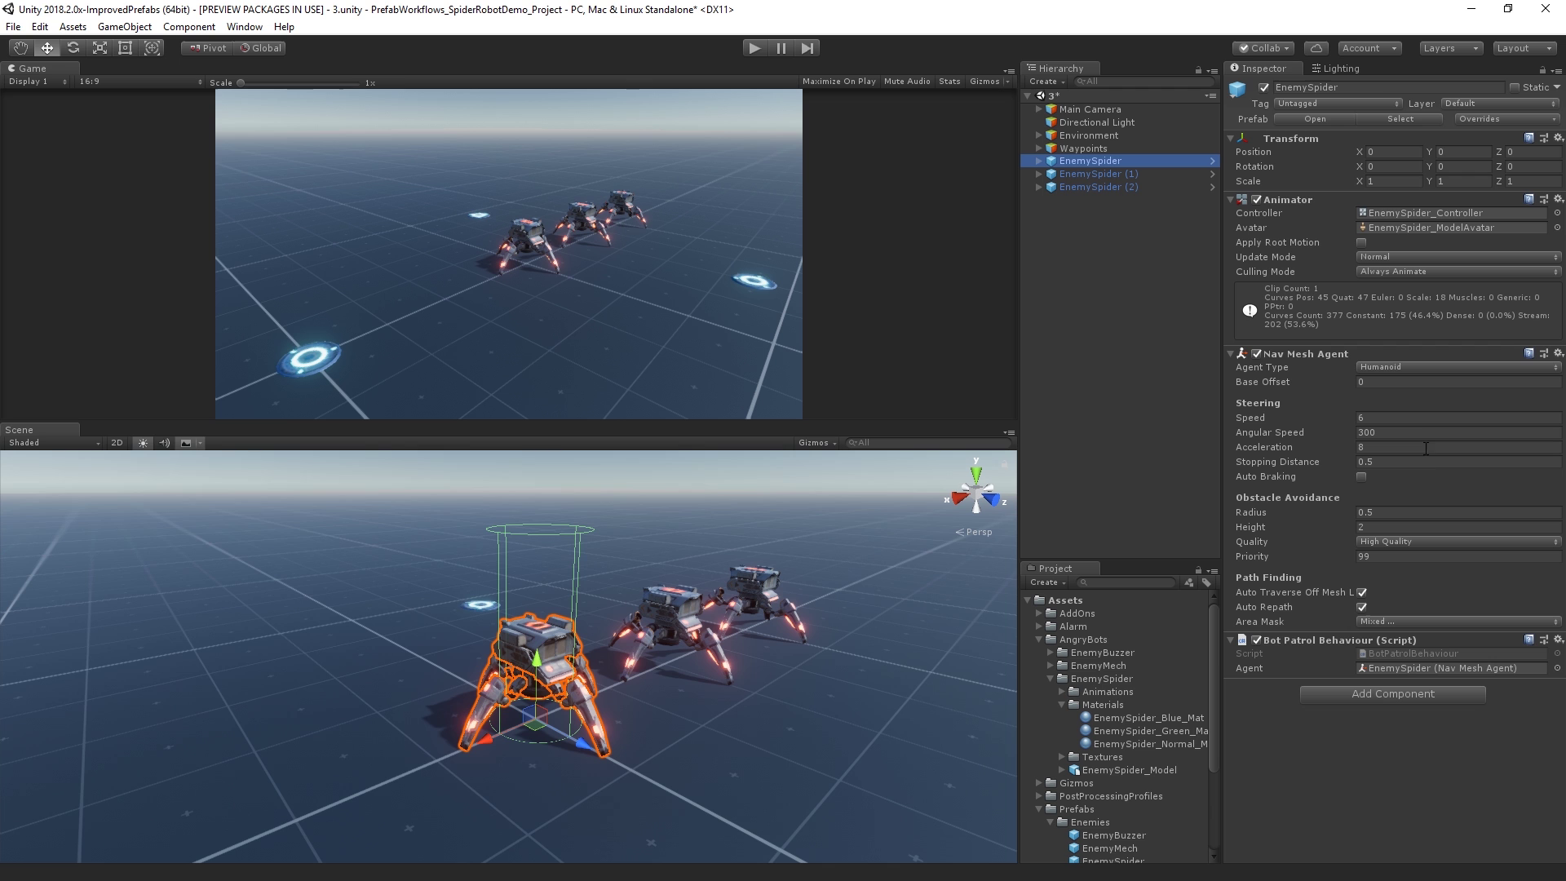
pyautogui.click(1438, 512)
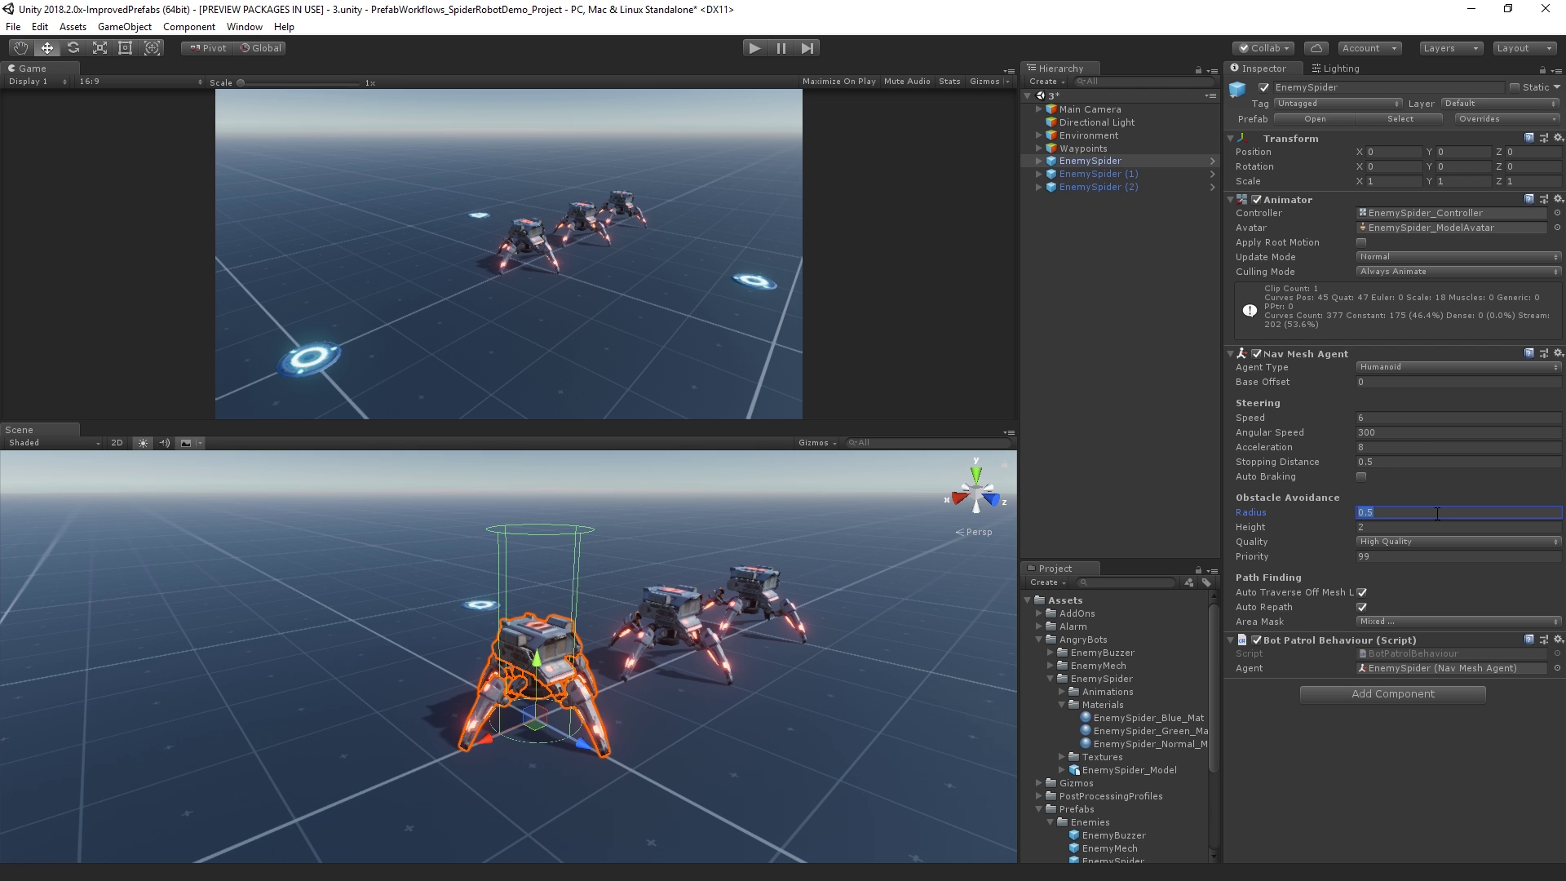
pyautogui.write('3')
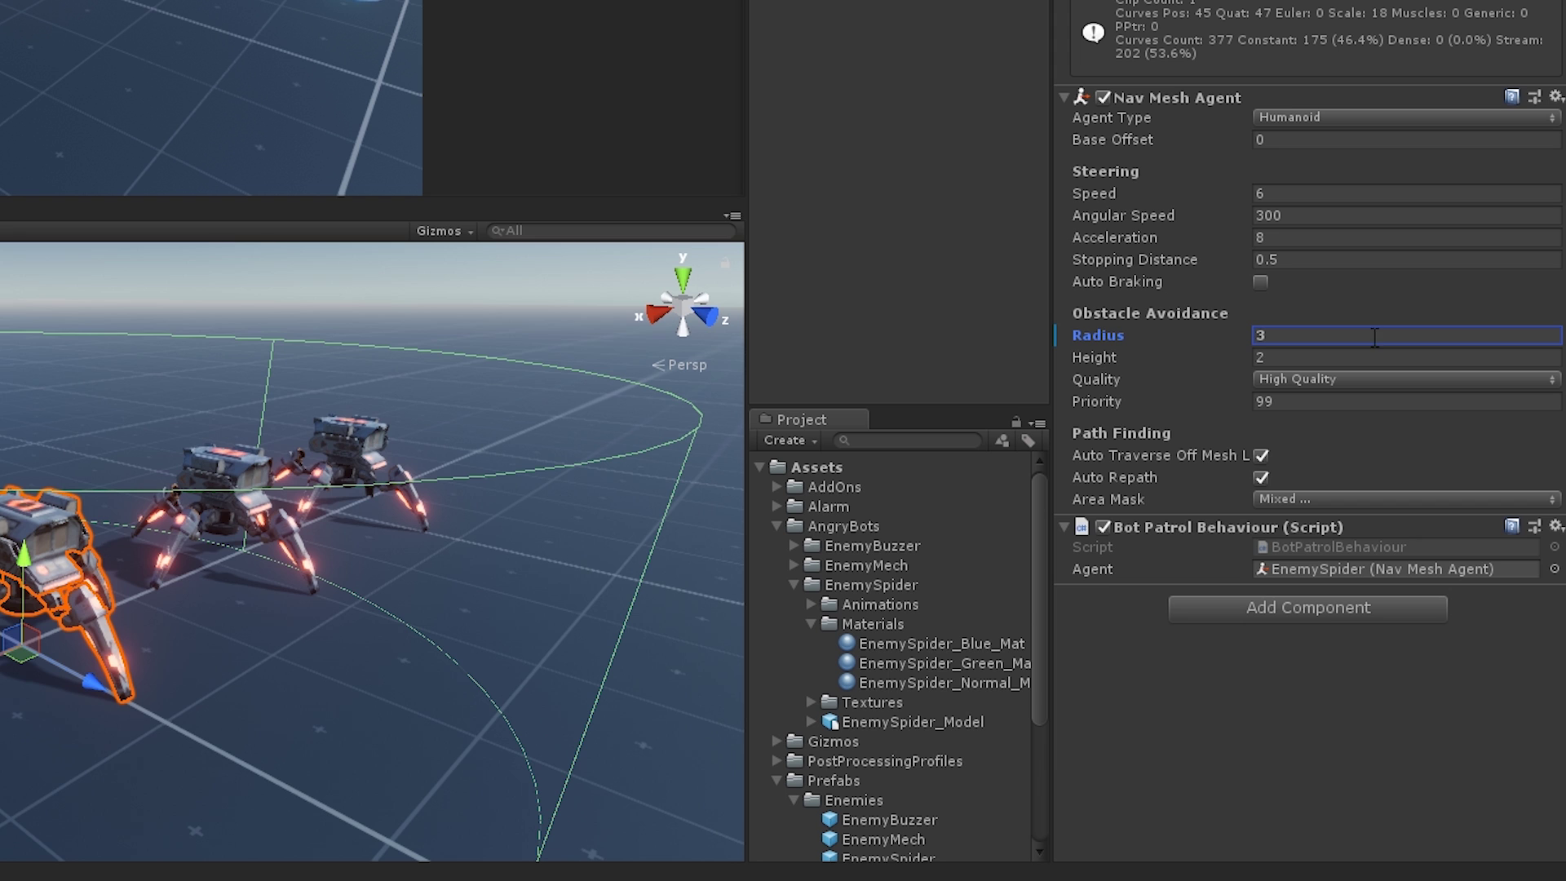
pyautogui.write('0.5')
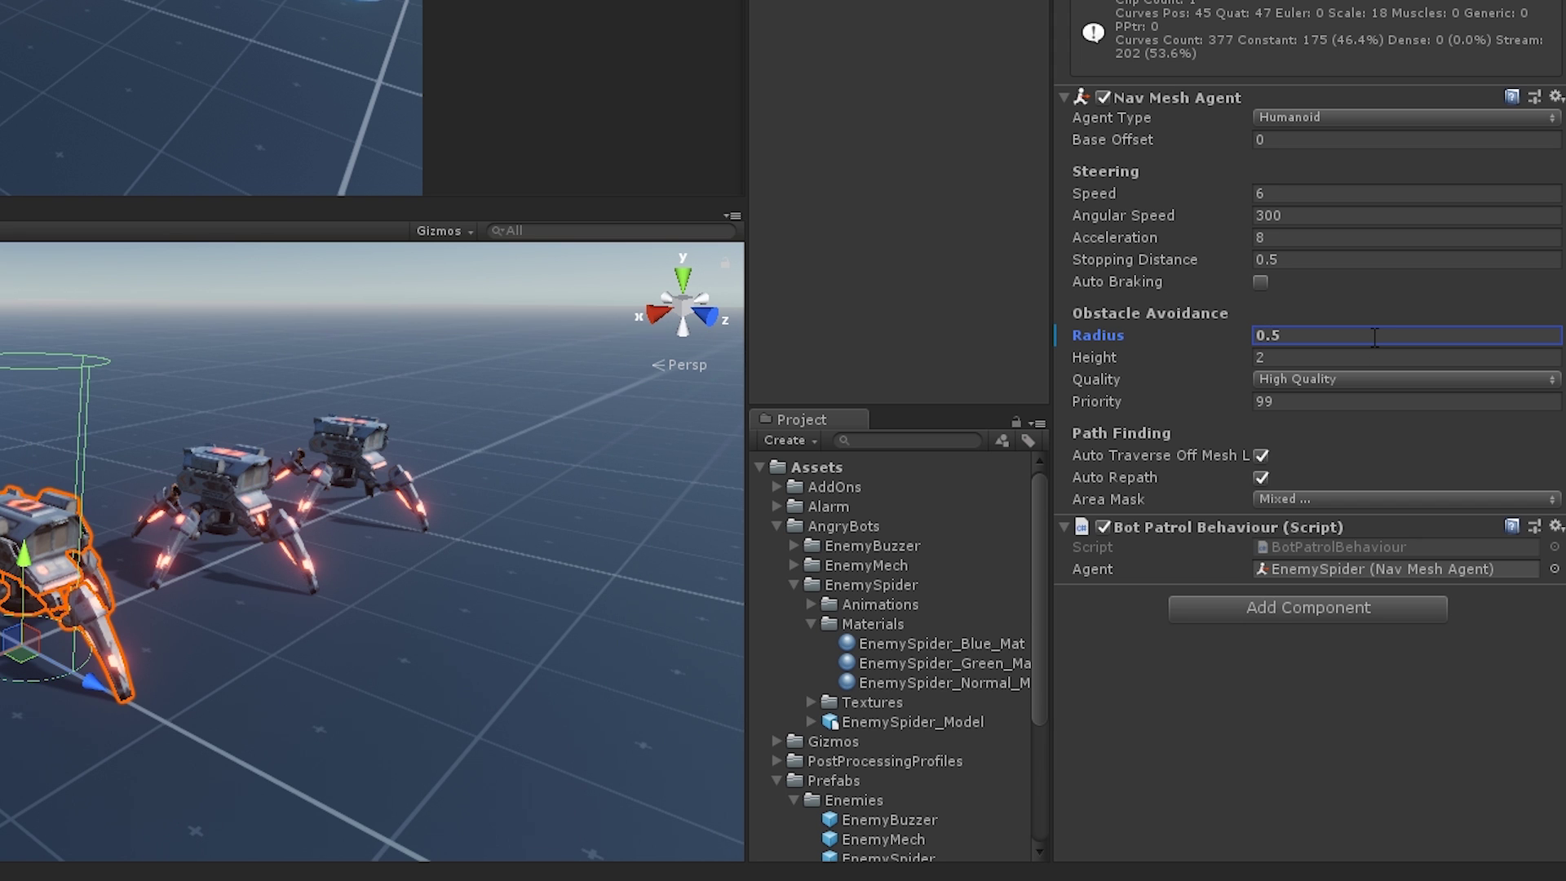
# - Add a Rigidbody component to the EnemySpider instance and expand its children
pyautogui.click(1344, 608)
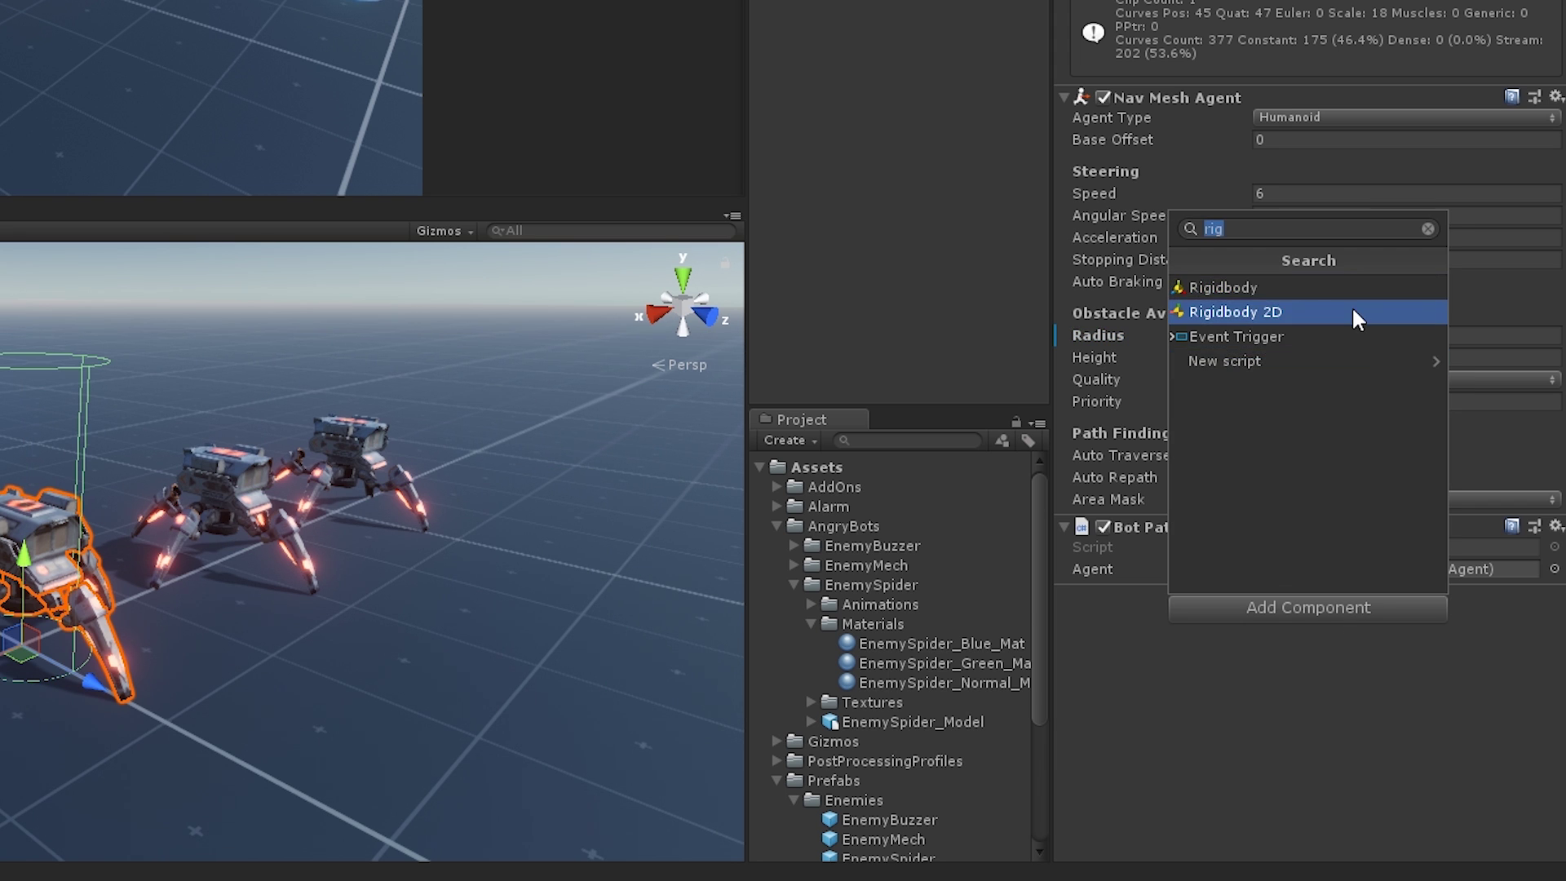
pyautogui.click(1364, 287)
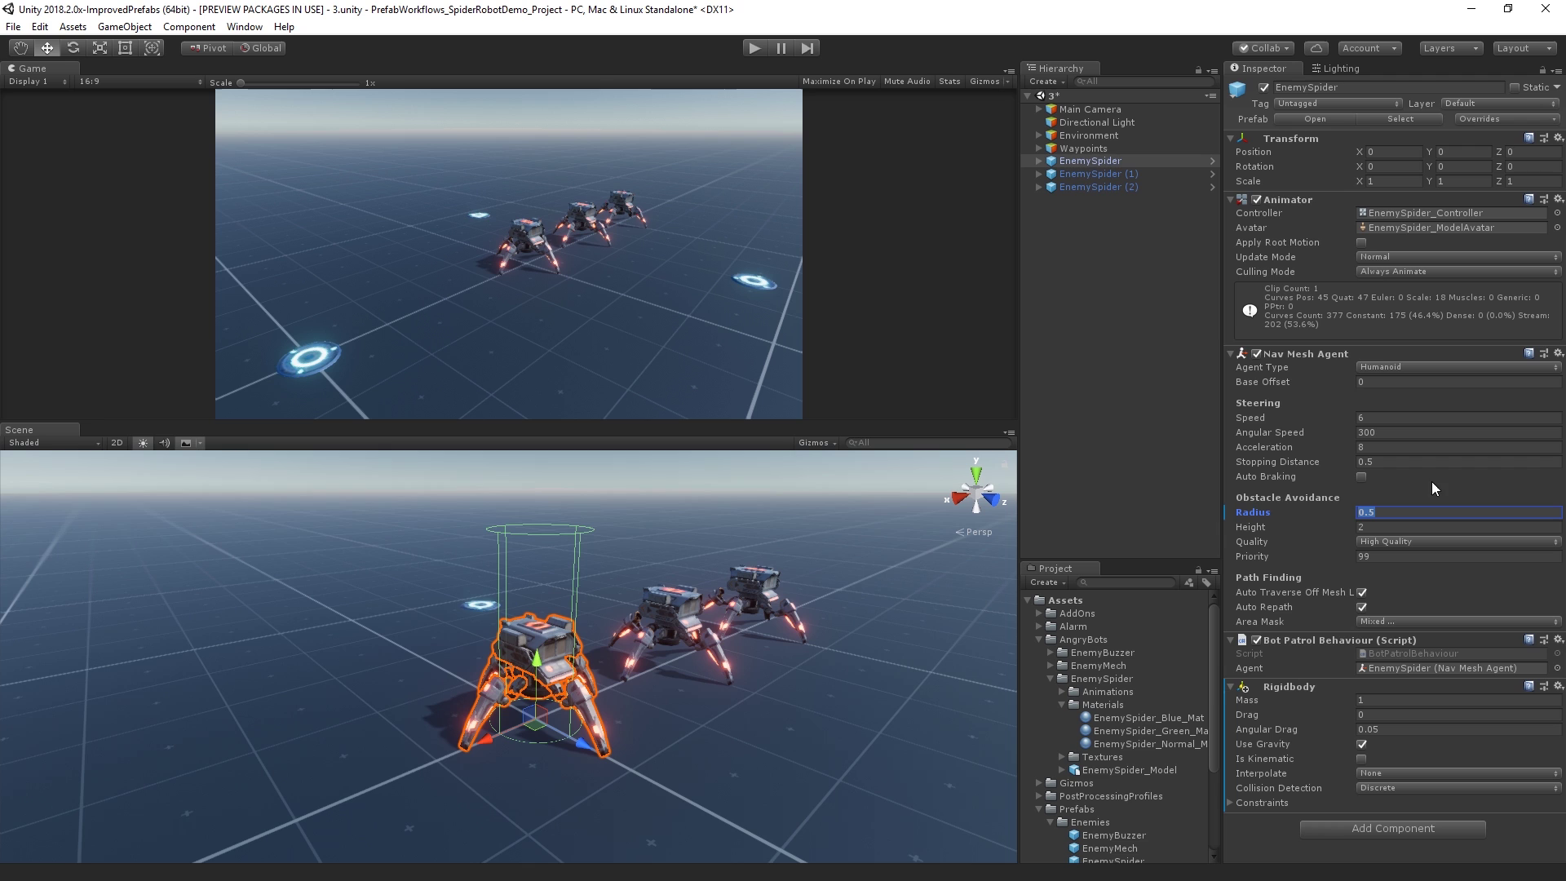
pyautogui.click(1038, 160)
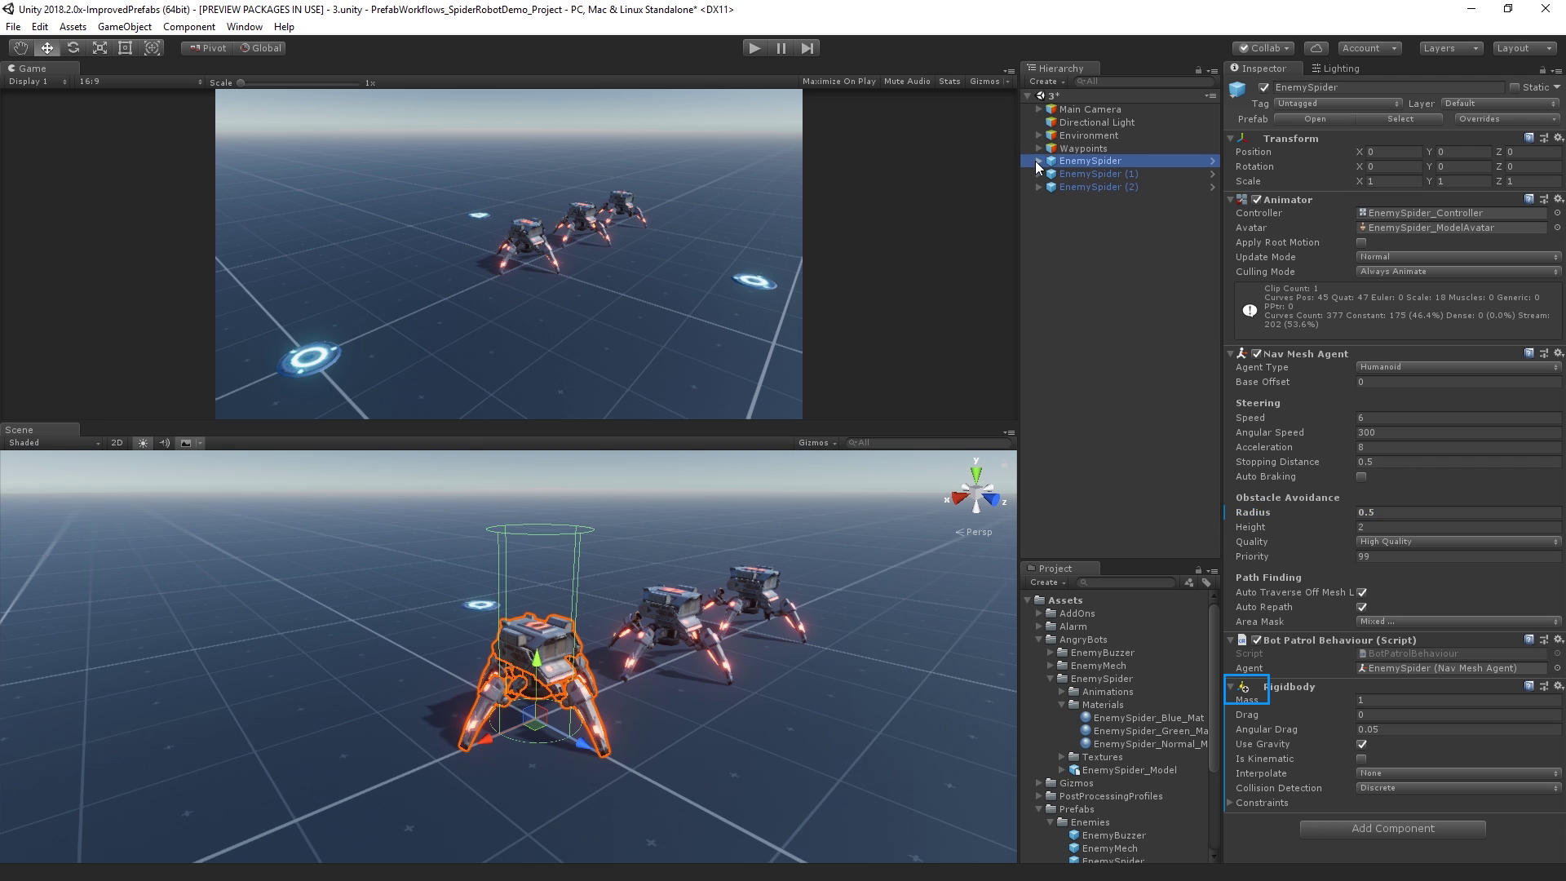
# - Create an empty GameObject child under the first EnemySpider instance, then reselect EnemySpider
pyautogui.rightClick(1094, 164)
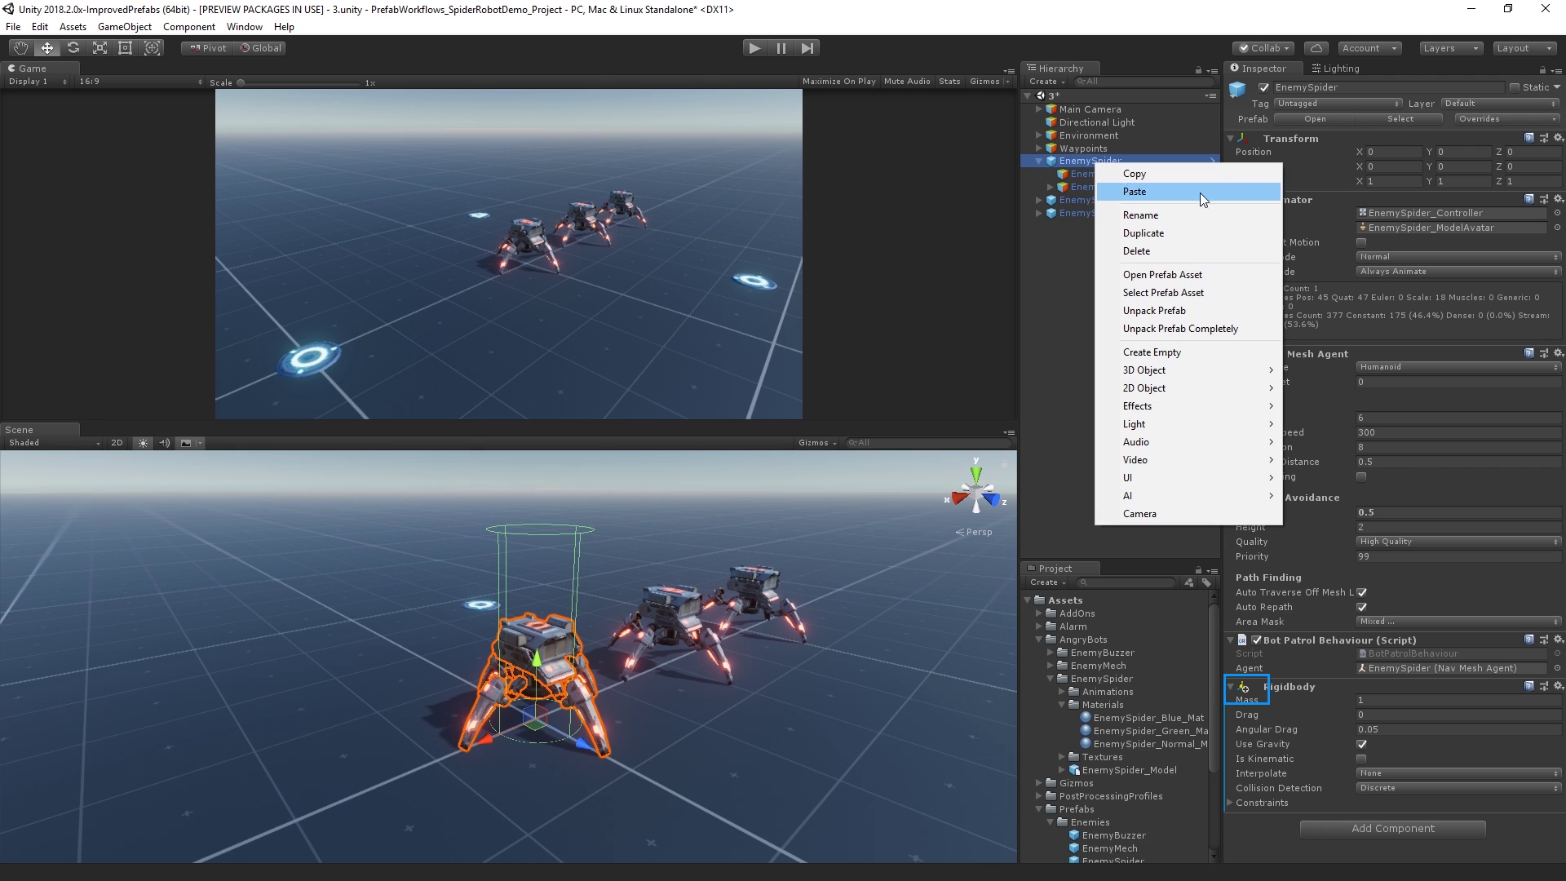
pyautogui.click(1240, 351)
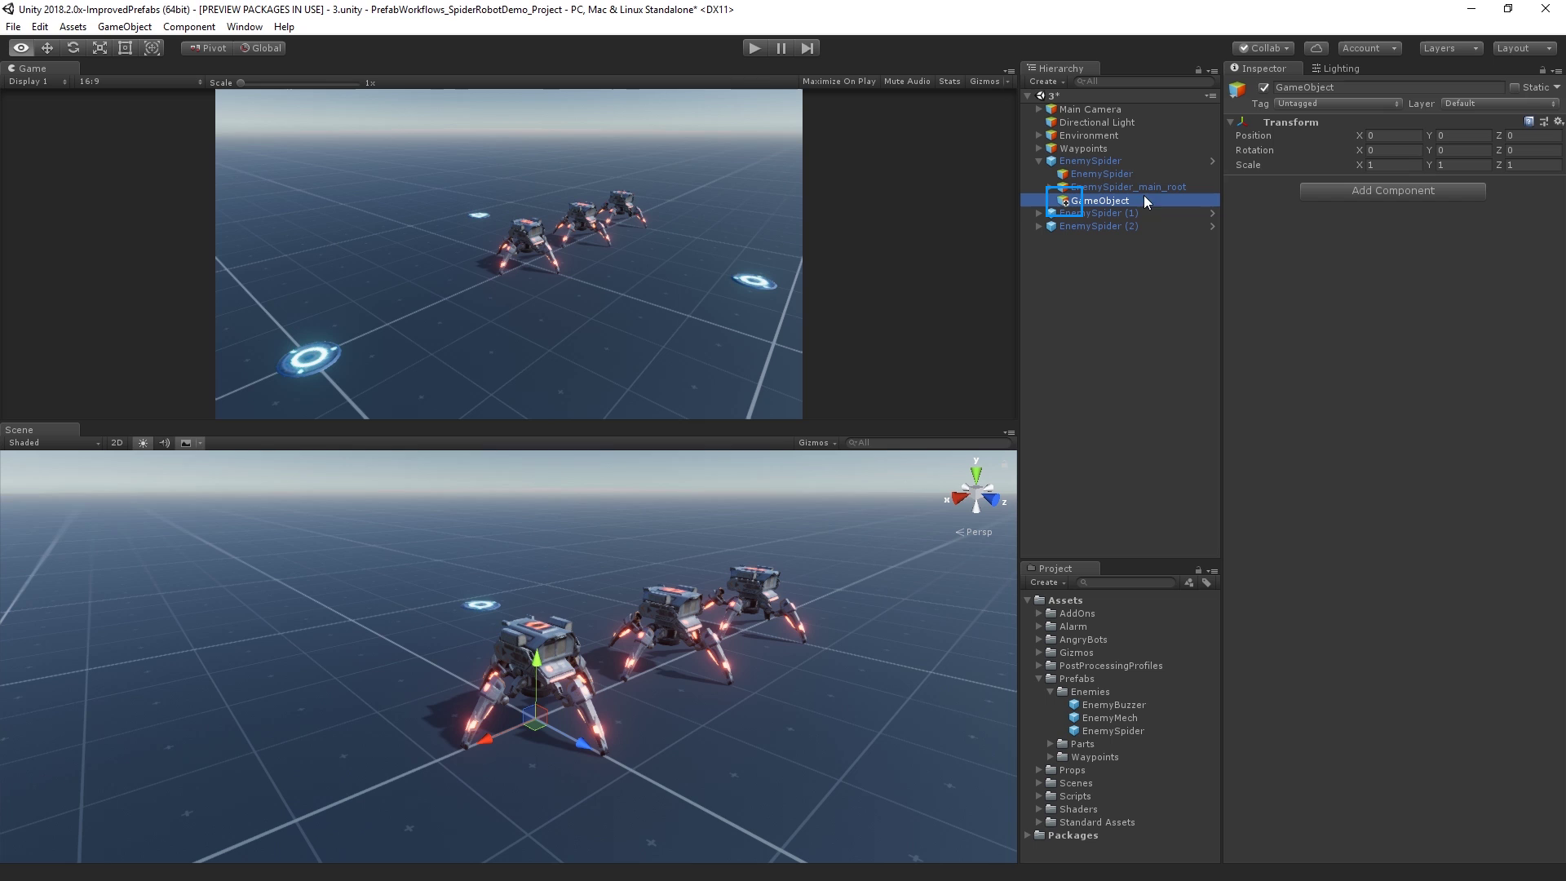
pyautogui.click(1123, 160)
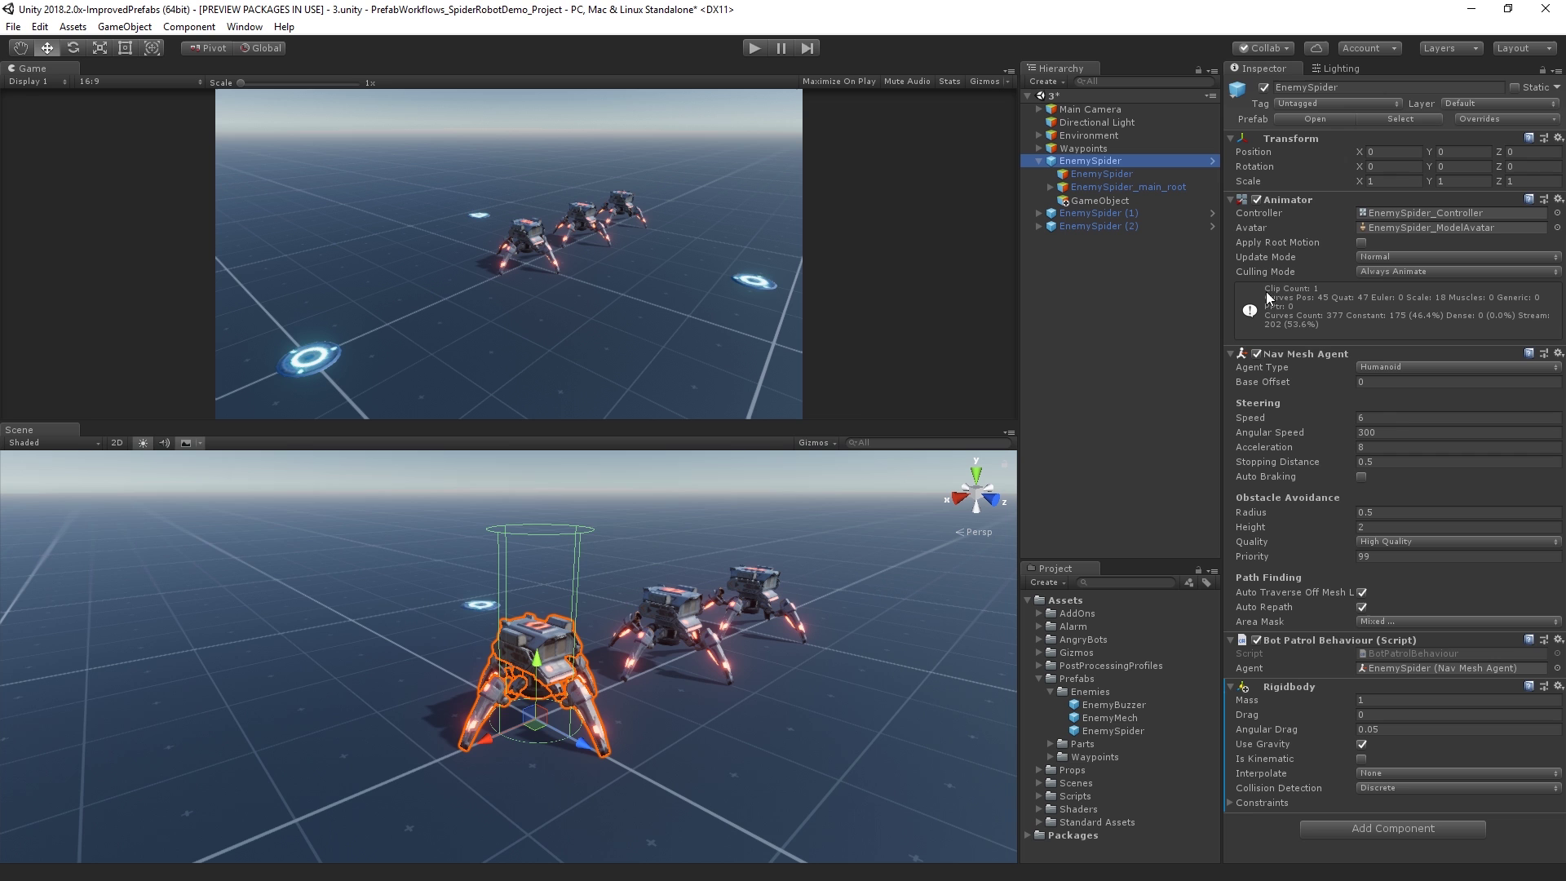
# - Override the instance's Speed to 12, then set the EnemySpider prefab's Speed to 4
pyautogui.click(1399, 416)
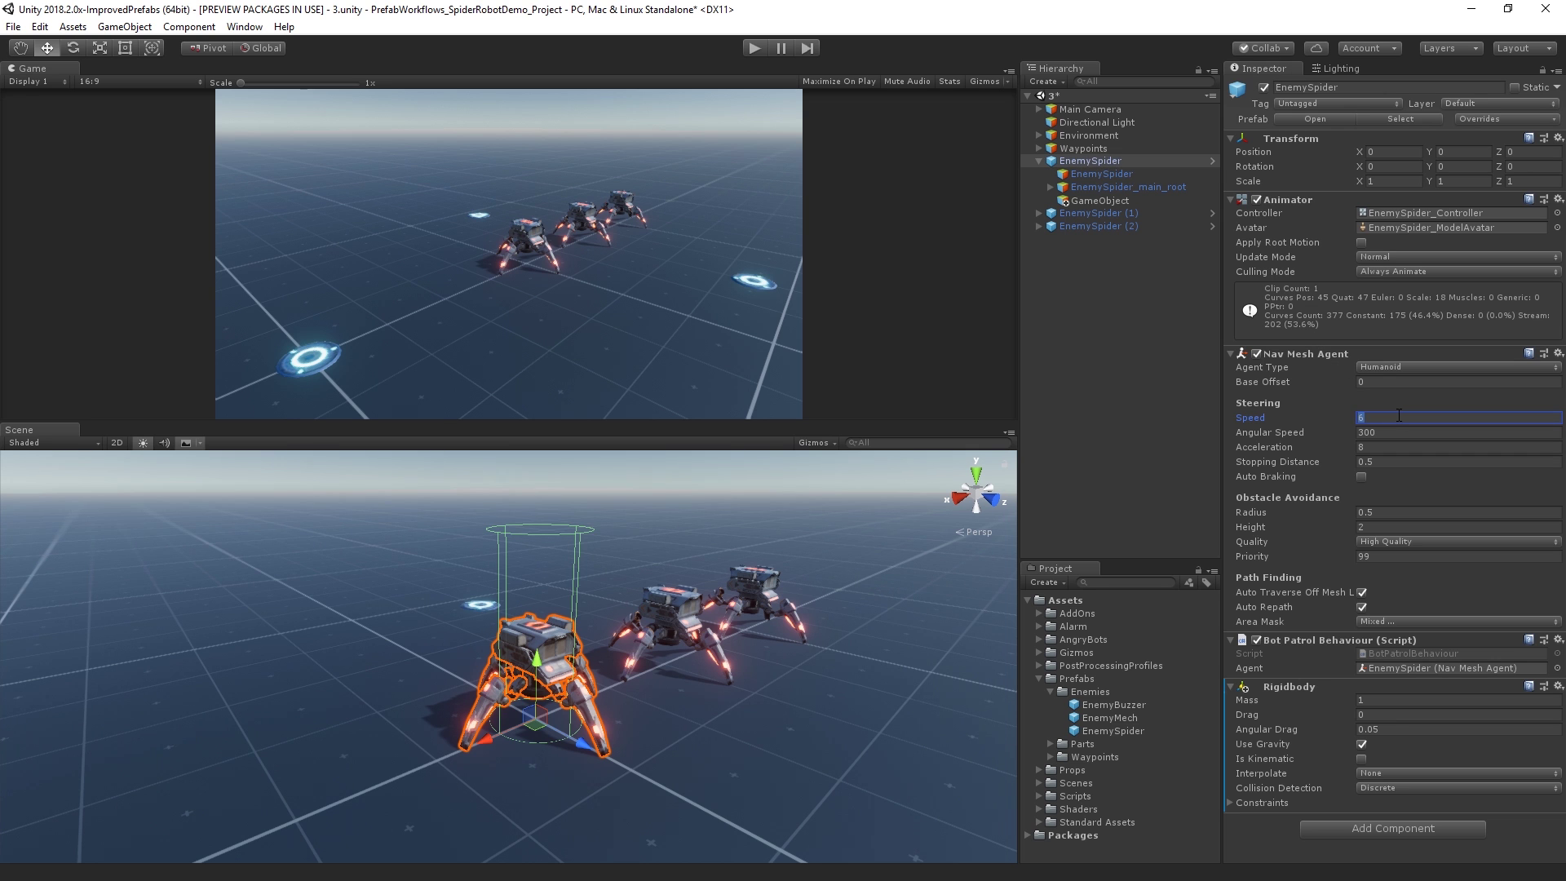
pyautogui.write('12')
pyautogui.click(1109, 730)
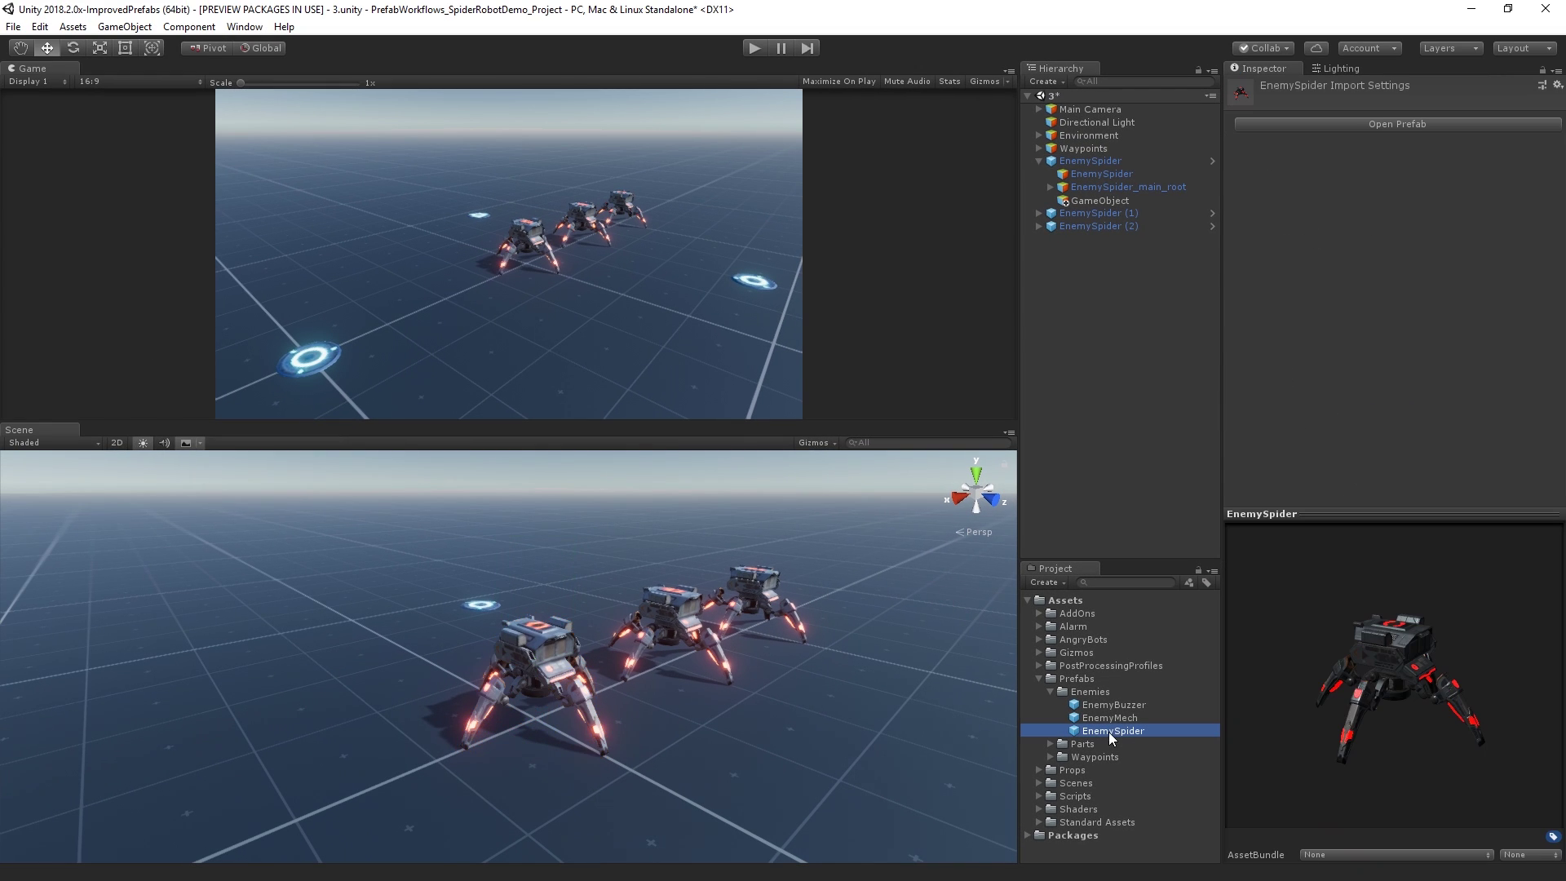
pyautogui.click(1318, 124)
pyautogui.click(1419, 402)
pyautogui.write('4')
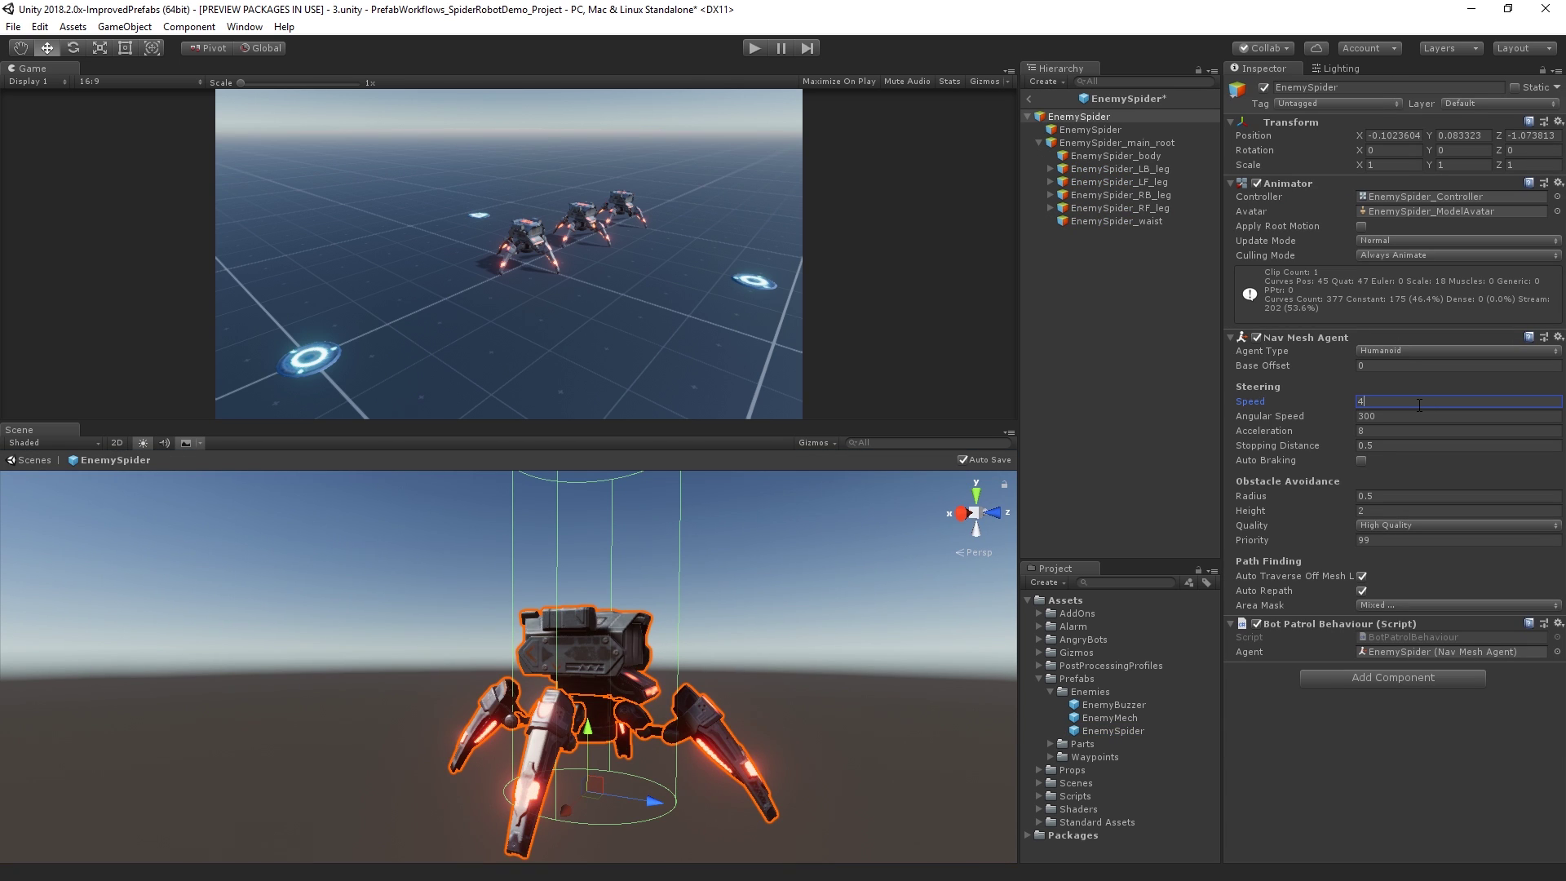
pyautogui.click(1029, 98)
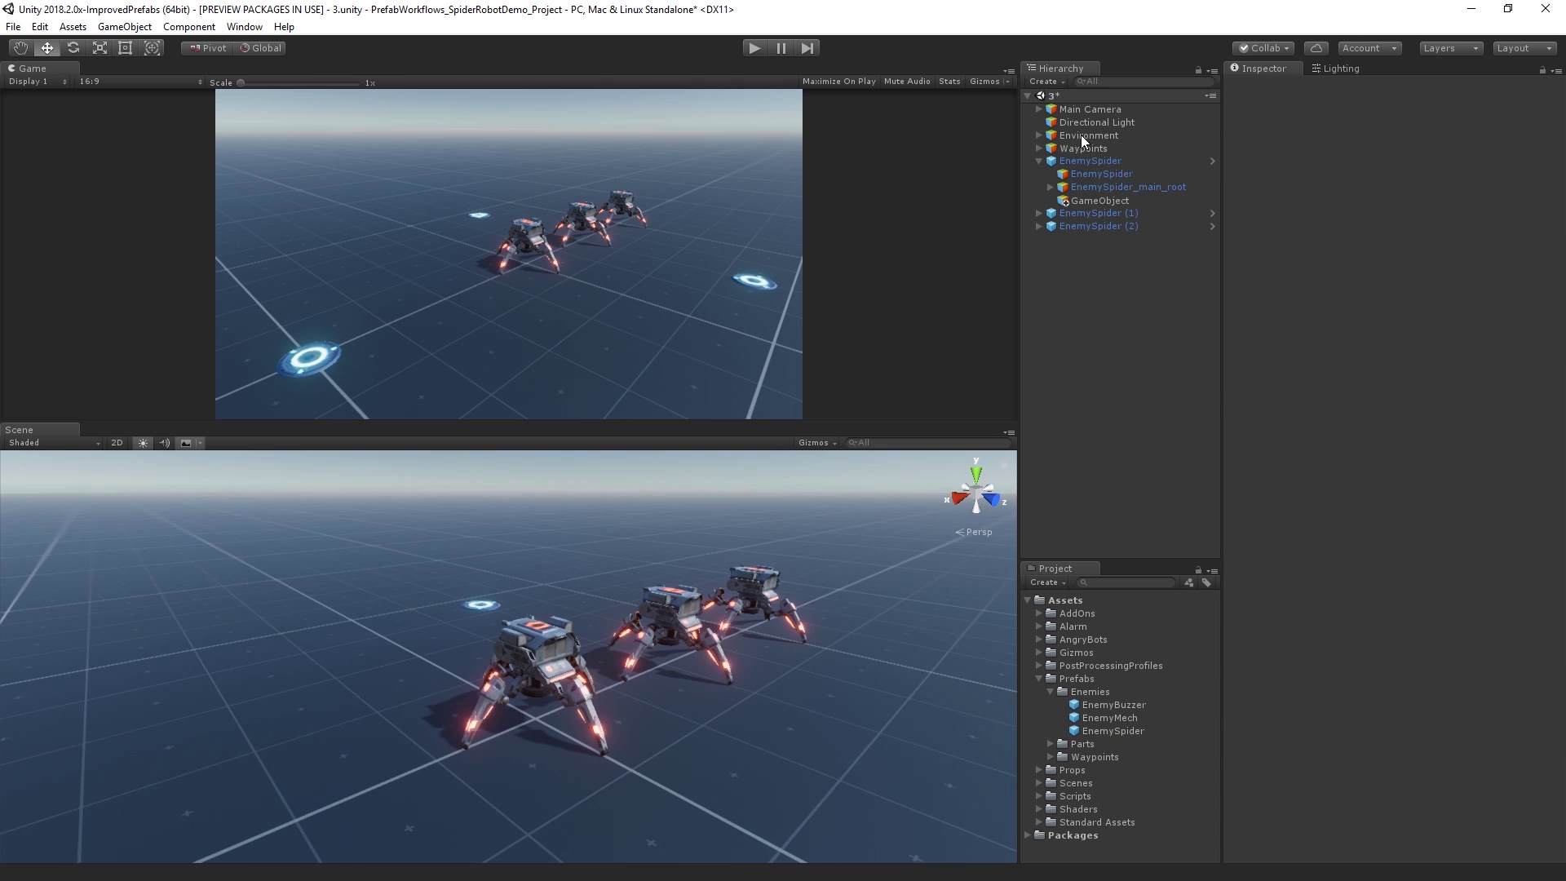
pyautogui.click(1129, 163)
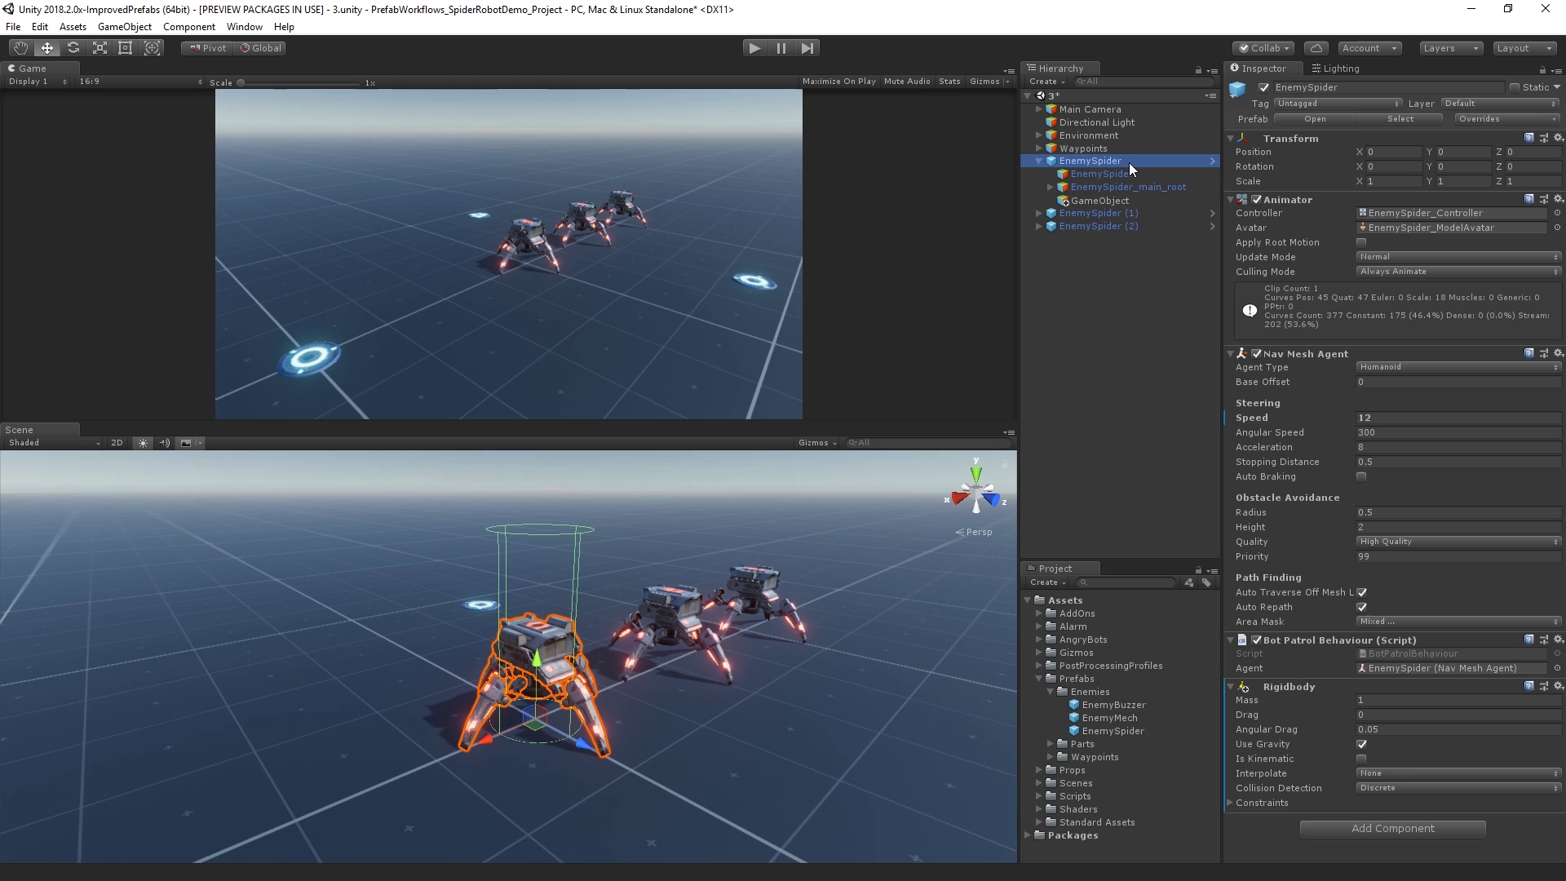
# - In the EnemySpider prefab, stretch Scale Y to 2, restore it to 1, and return to the scene
pyautogui.click(1317, 119)
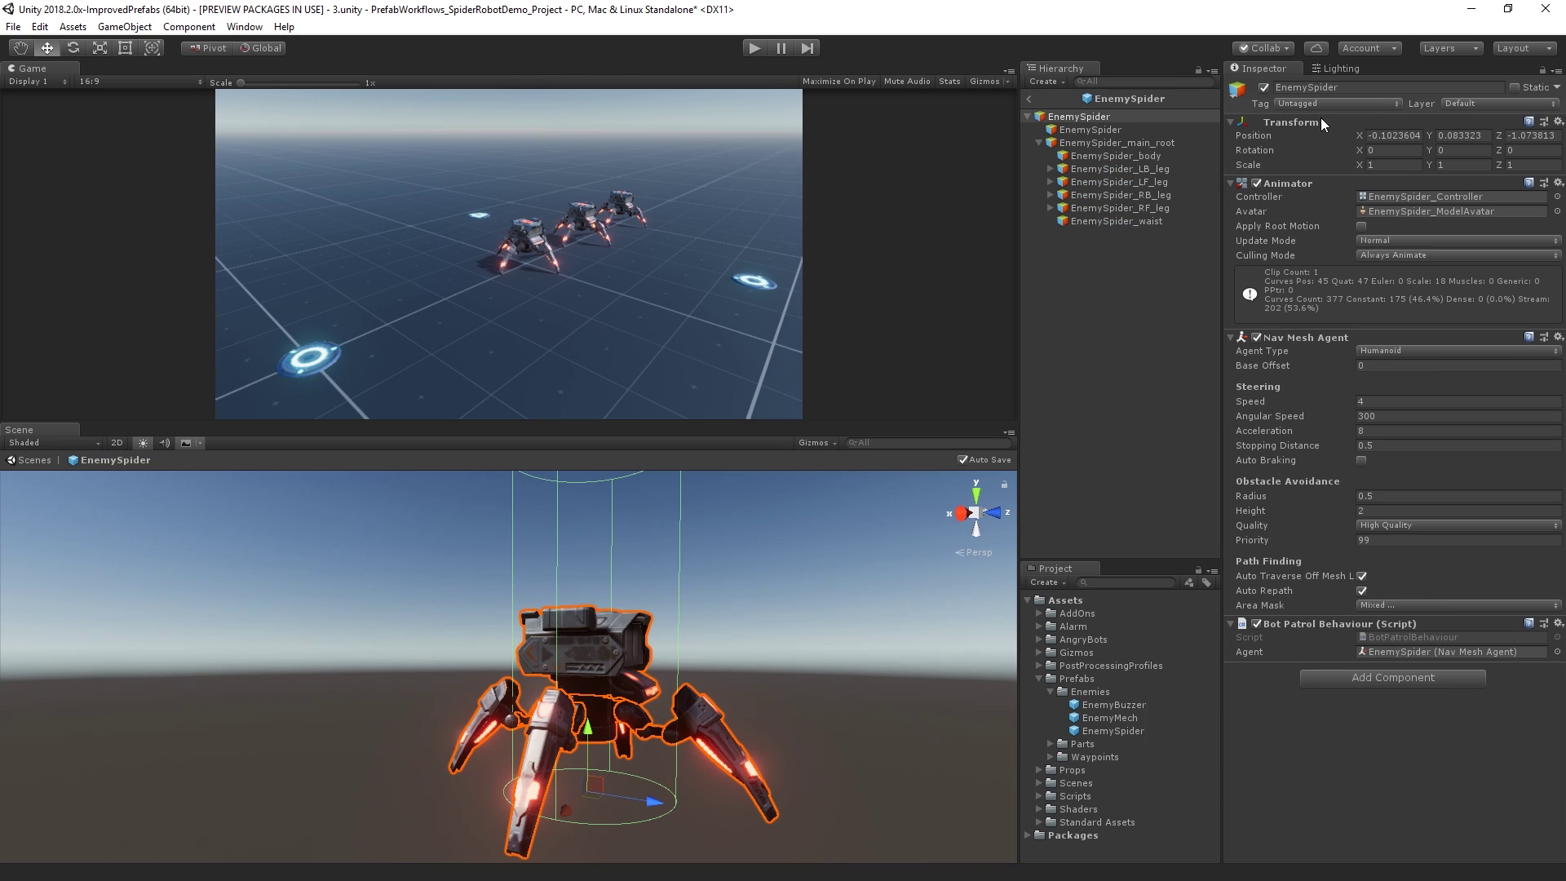
pyautogui.click(1463, 165)
pyautogui.write('2')
pyautogui.press('Return')
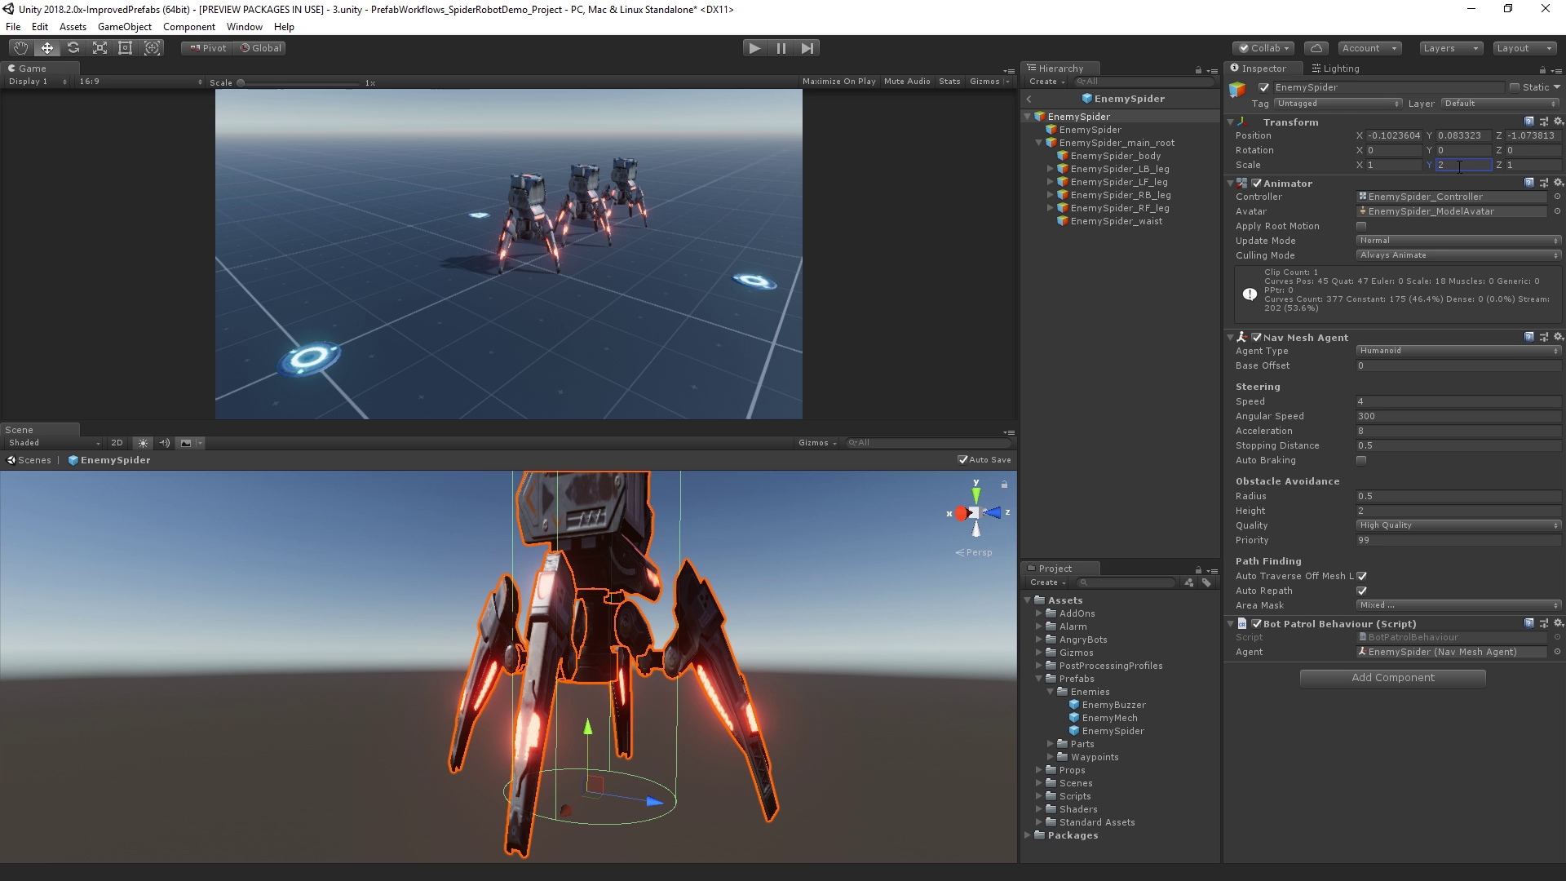
pyautogui.press('BackSpace')
pyautogui.write('1')
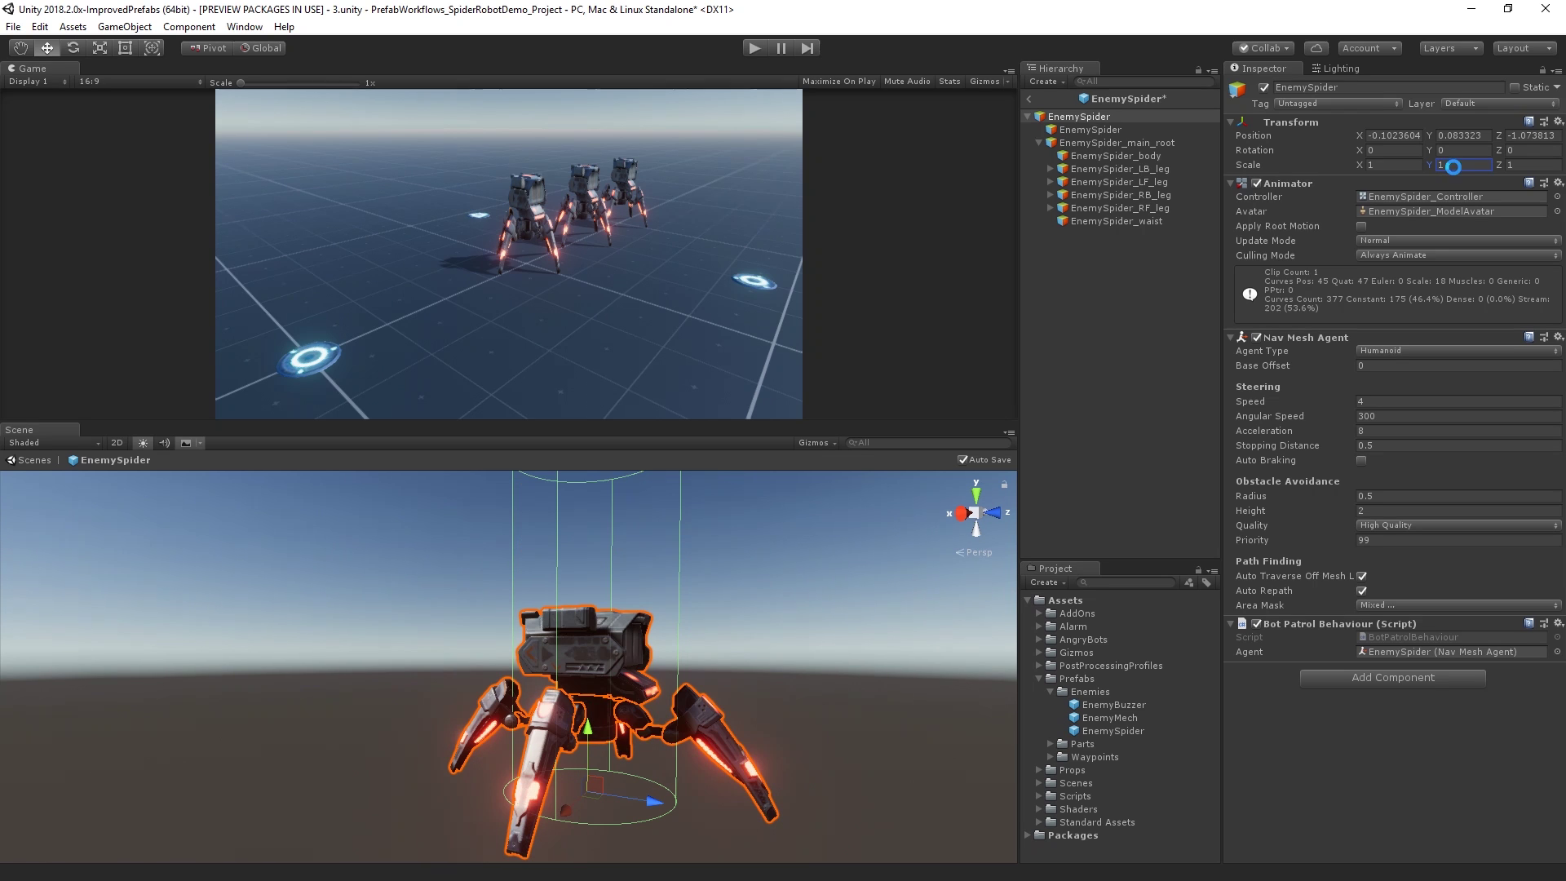
pyautogui.click(1029, 100)
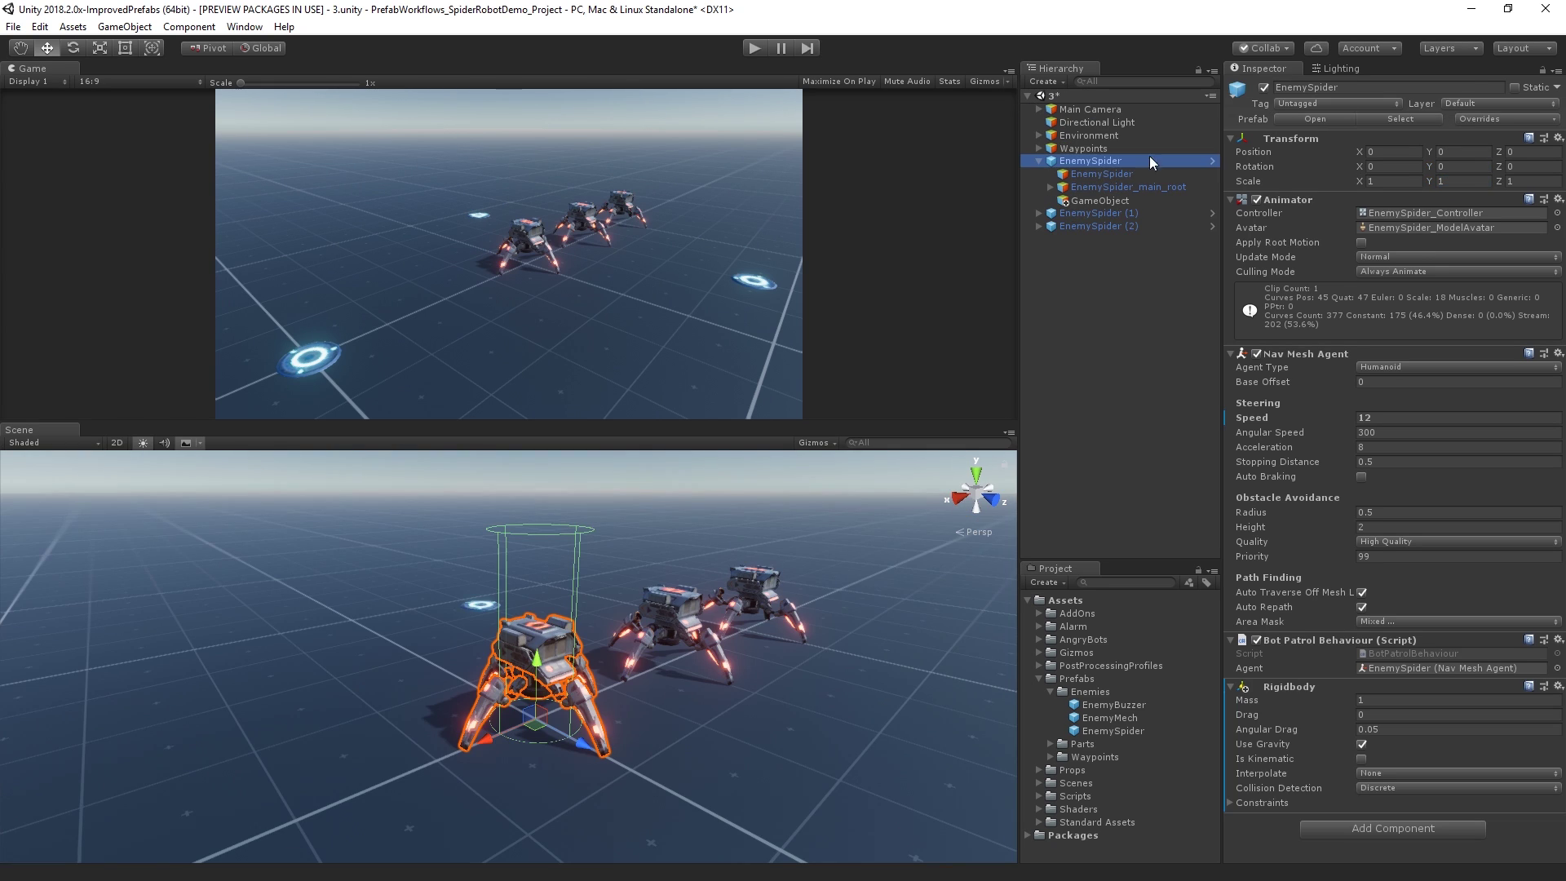
# - From the instance's Overrides list, revert the Nav Mesh Agent Speed to the prefab's 4
pyautogui.click(1503, 120)
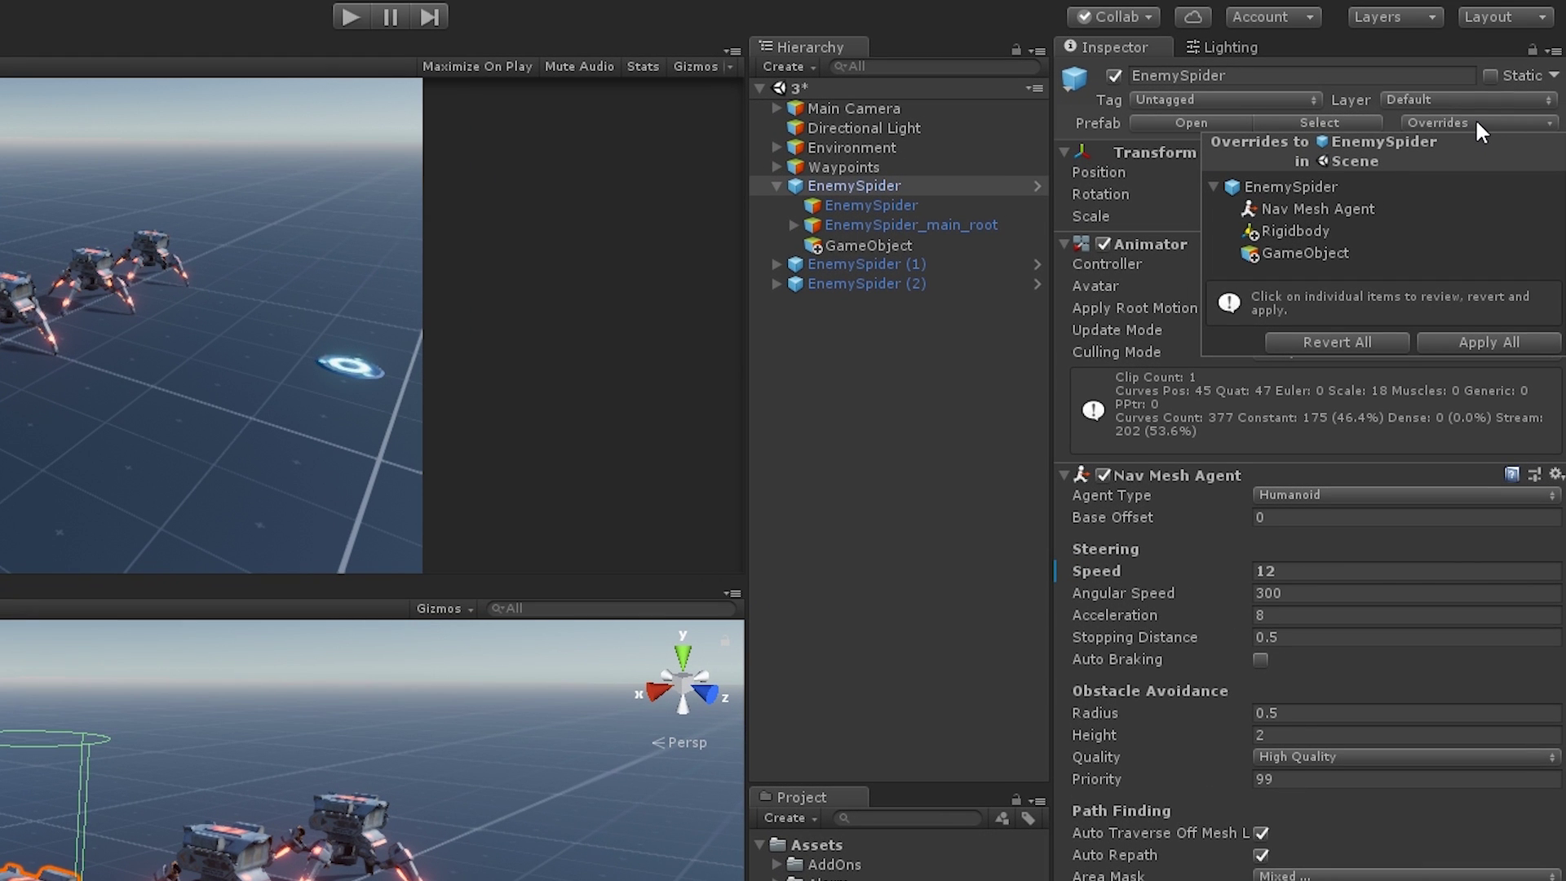
pyautogui.click(1453, 208)
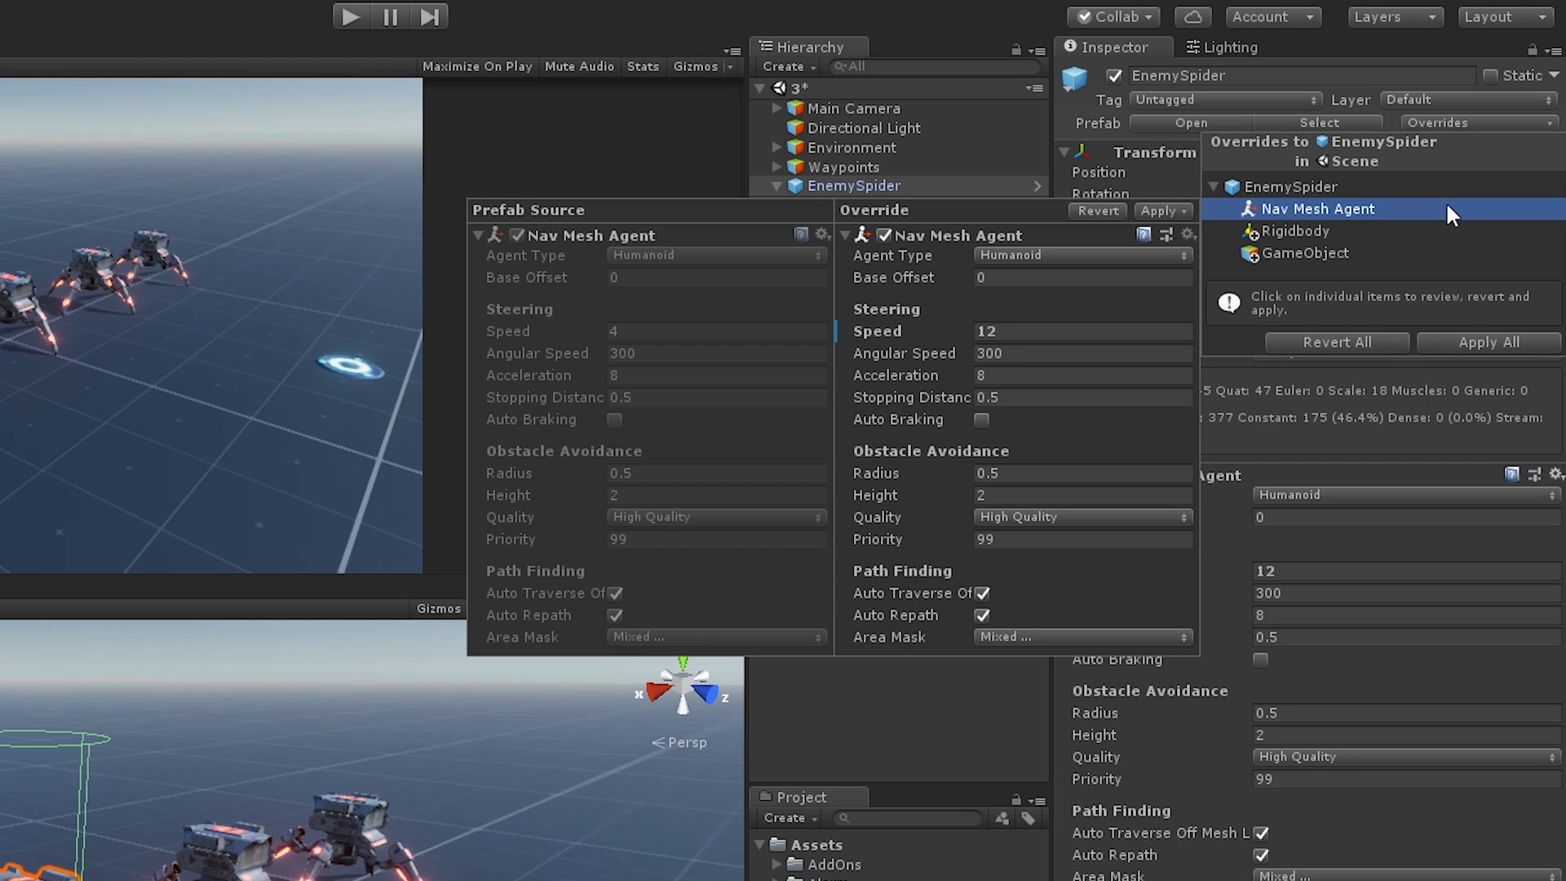
pyautogui.rightClick(896, 329)
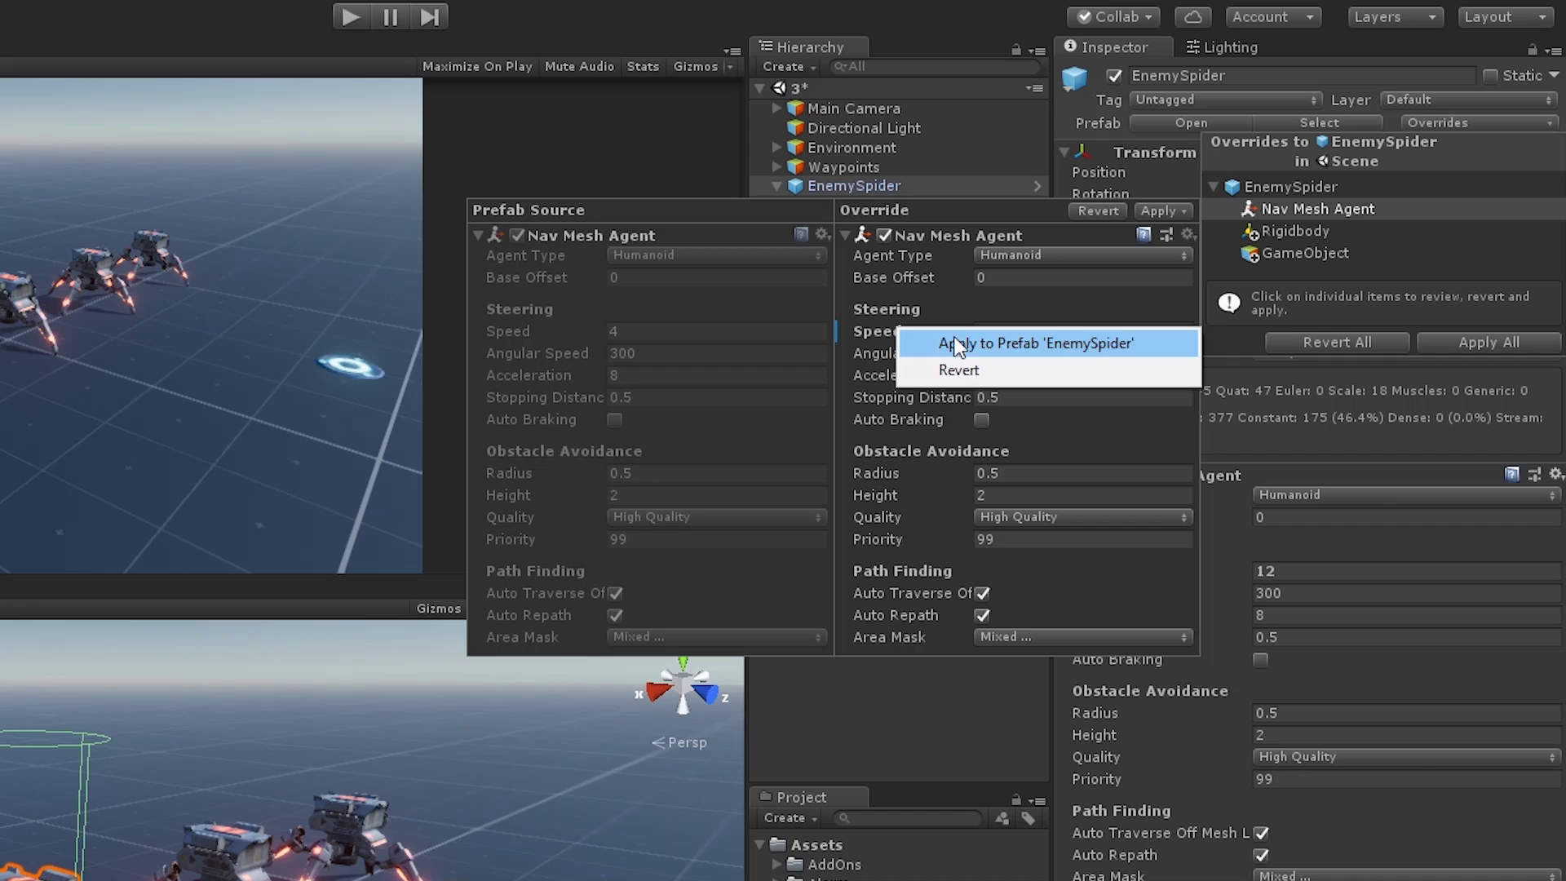
pyautogui.click(1015, 370)
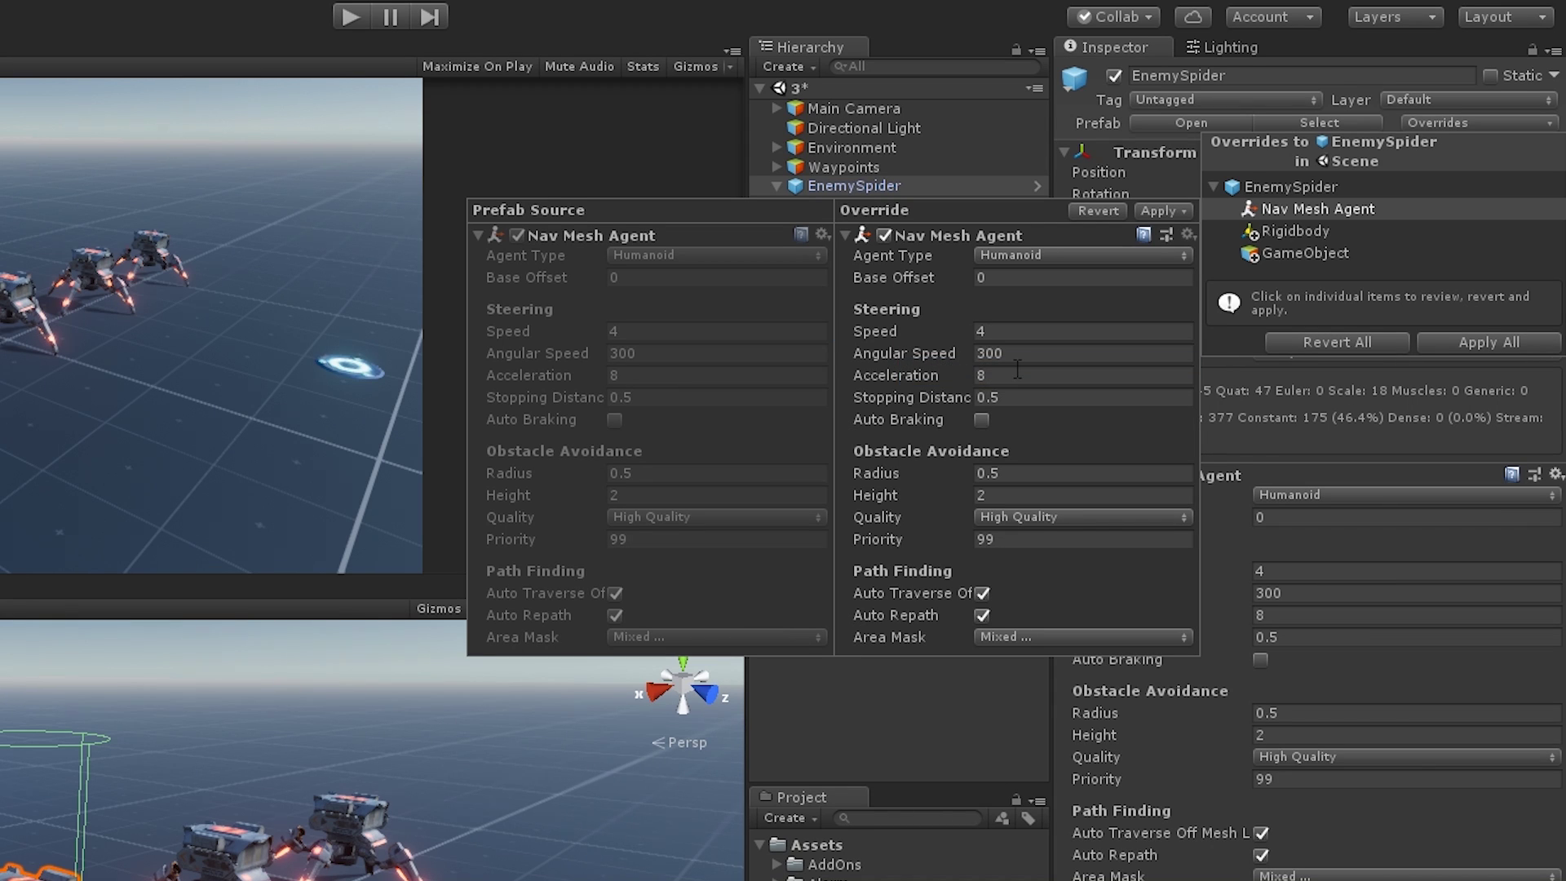
# - Revert the added Rigidbody component and the added child GameObject overrides
pyautogui.click(1299, 232)
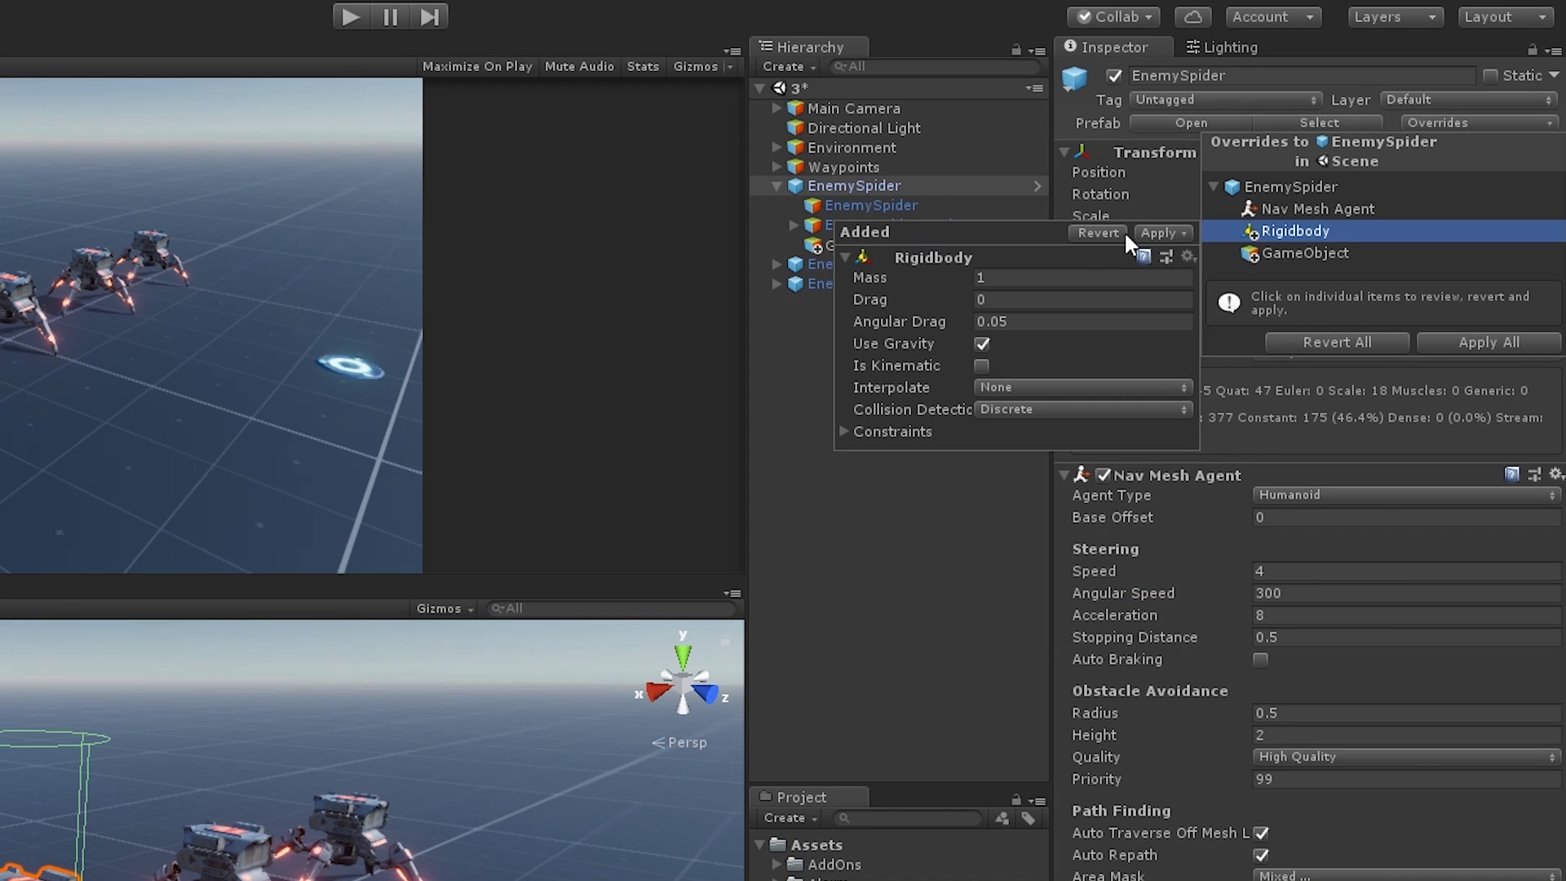
pyautogui.click(1113, 232)
pyautogui.click(1286, 210)
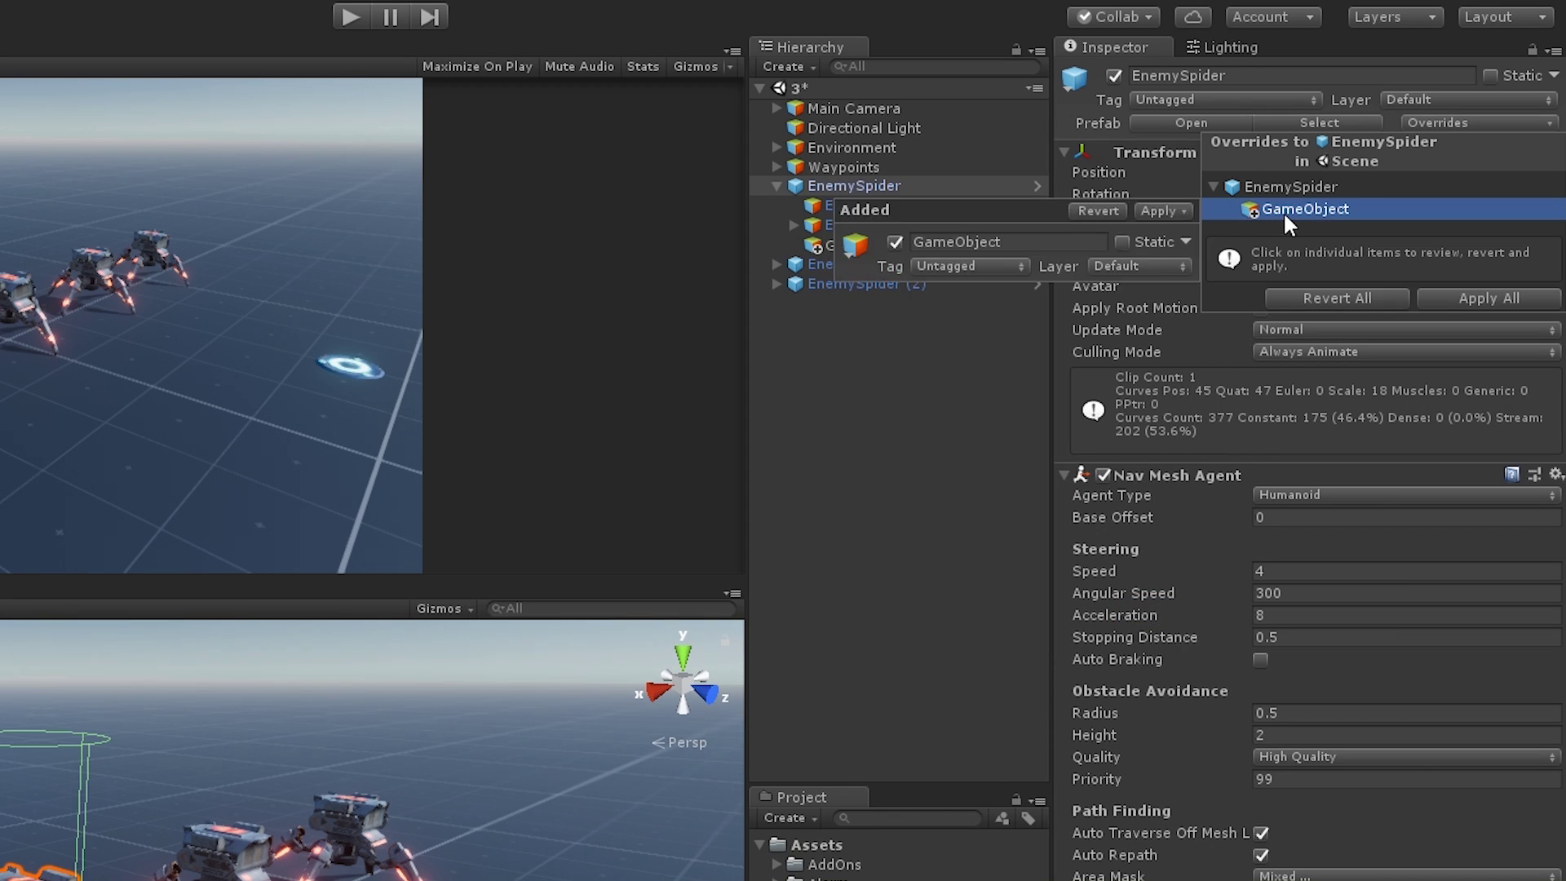
pyautogui.click(1097, 211)
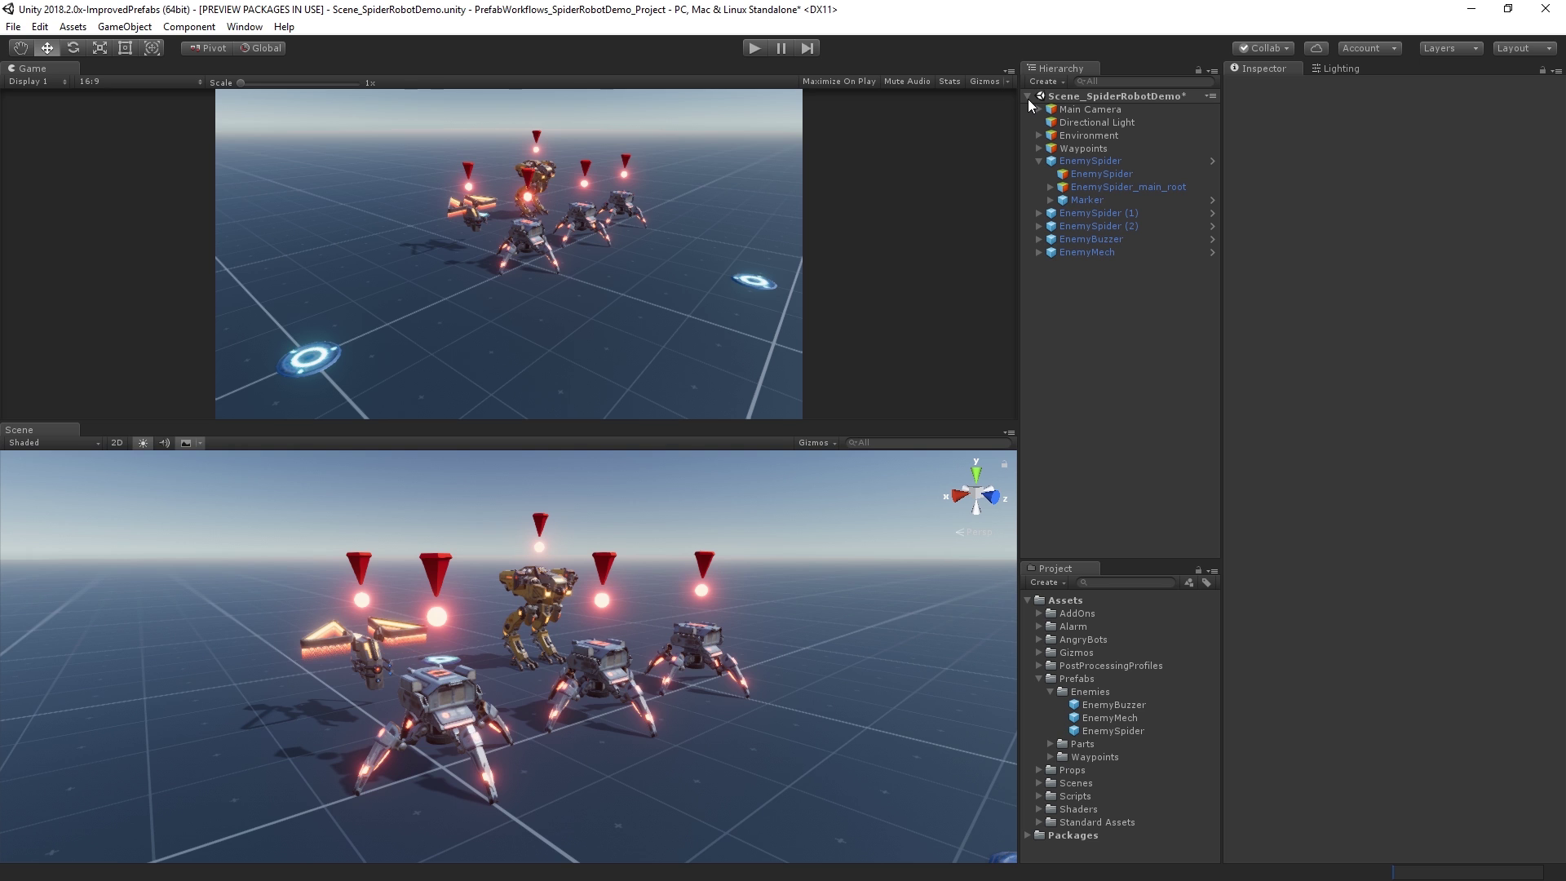
# - Open the Marker prefab nested in EnemySpider, set its X and Z scale to 1.5, then return to EnemySpider
pyautogui.click(1212, 161)
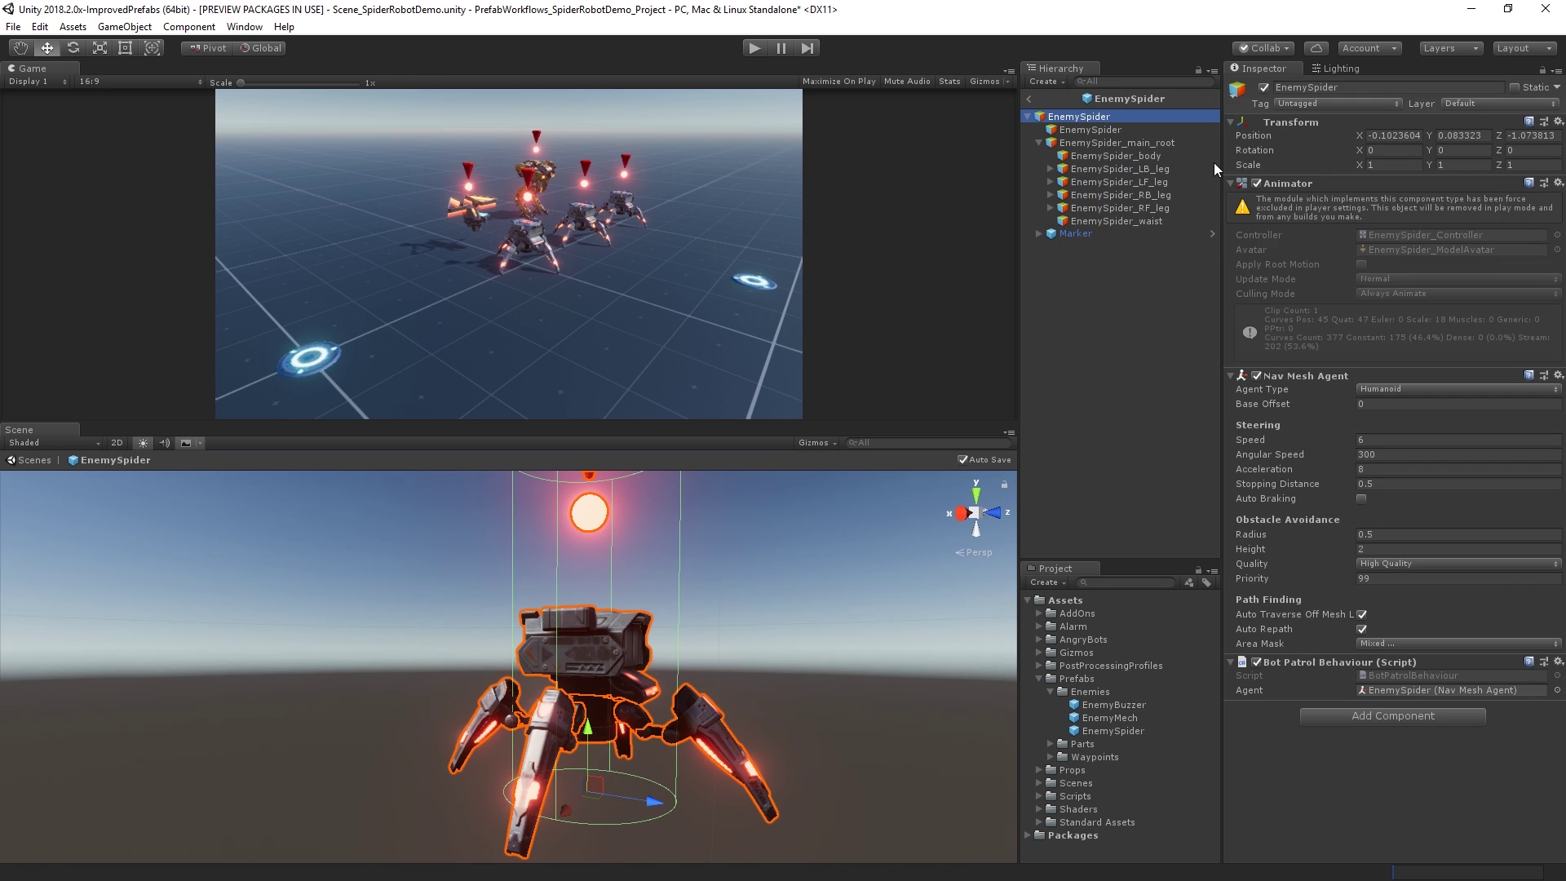
pyautogui.click(1213, 235)
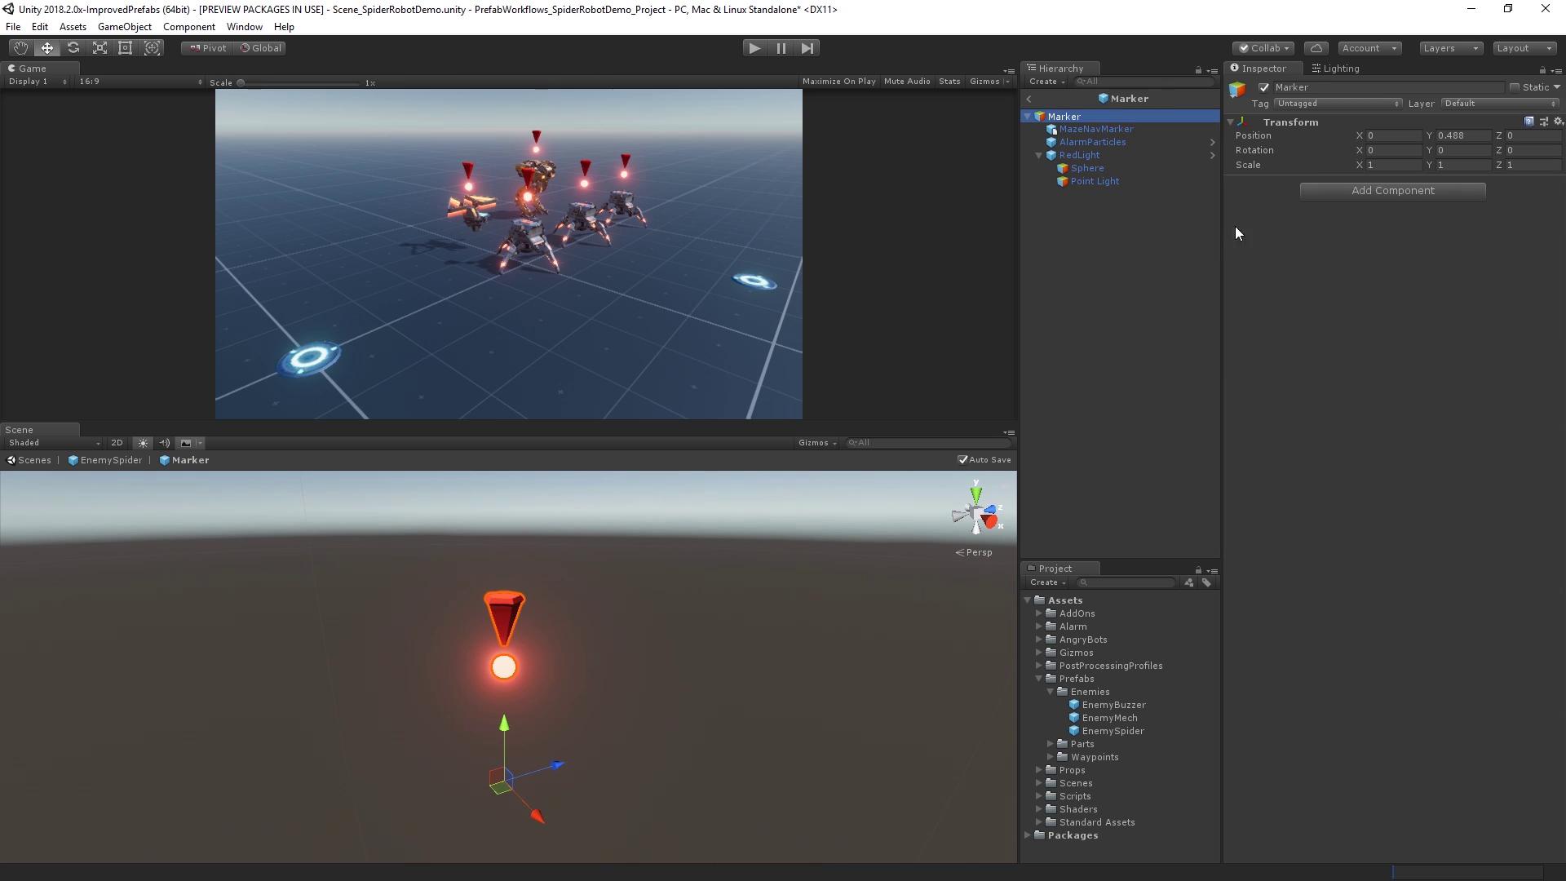
pyautogui.click(1376, 164)
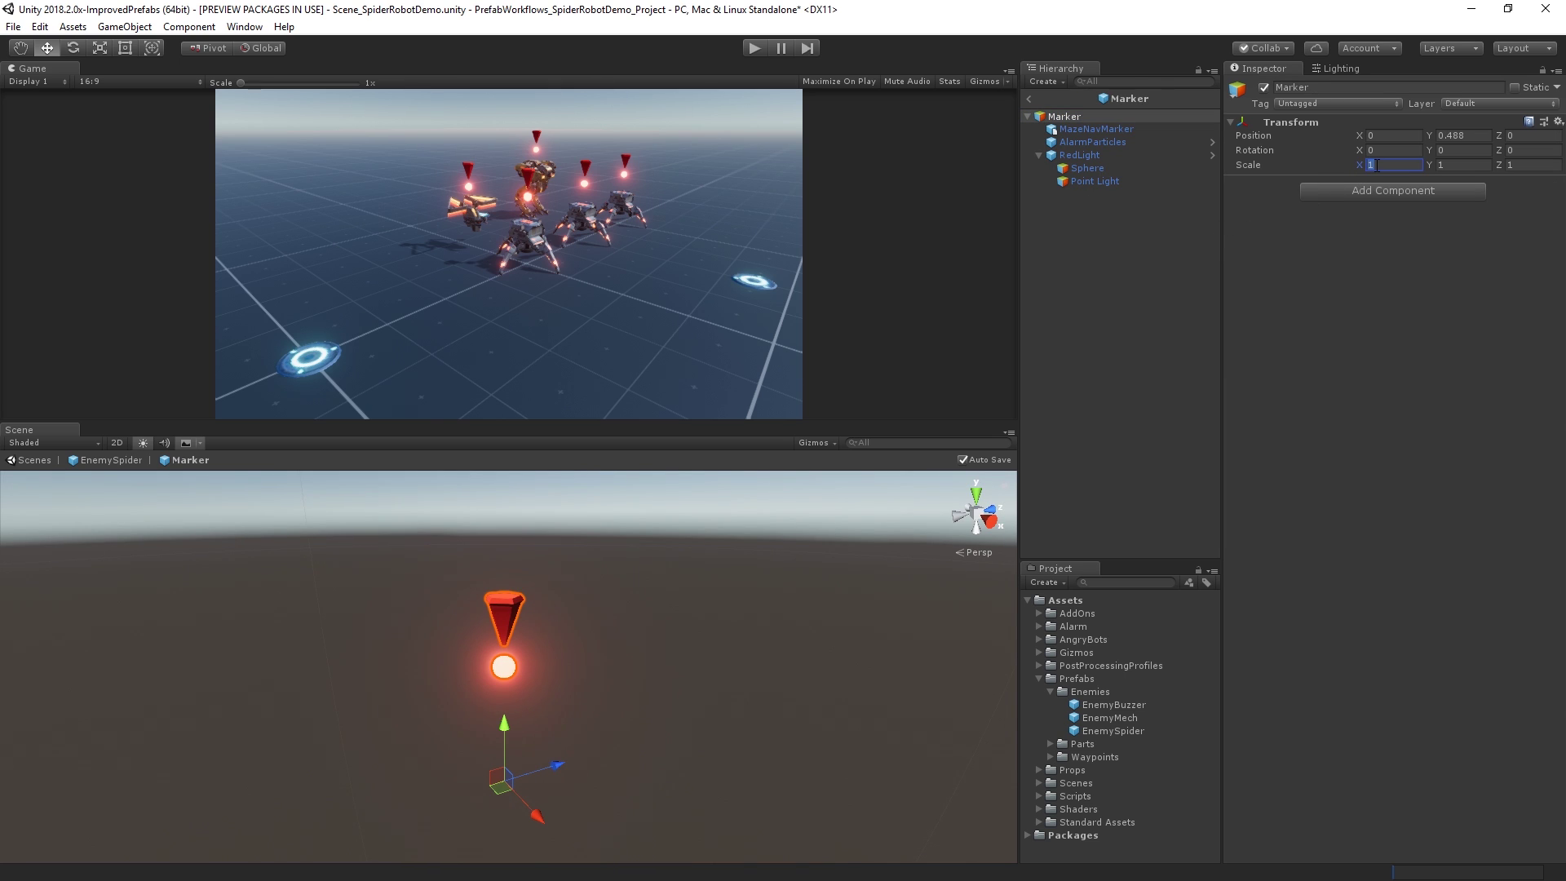
pyautogui.write('1.5')
pyautogui.press('Tab')
pyautogui.press('Tab')
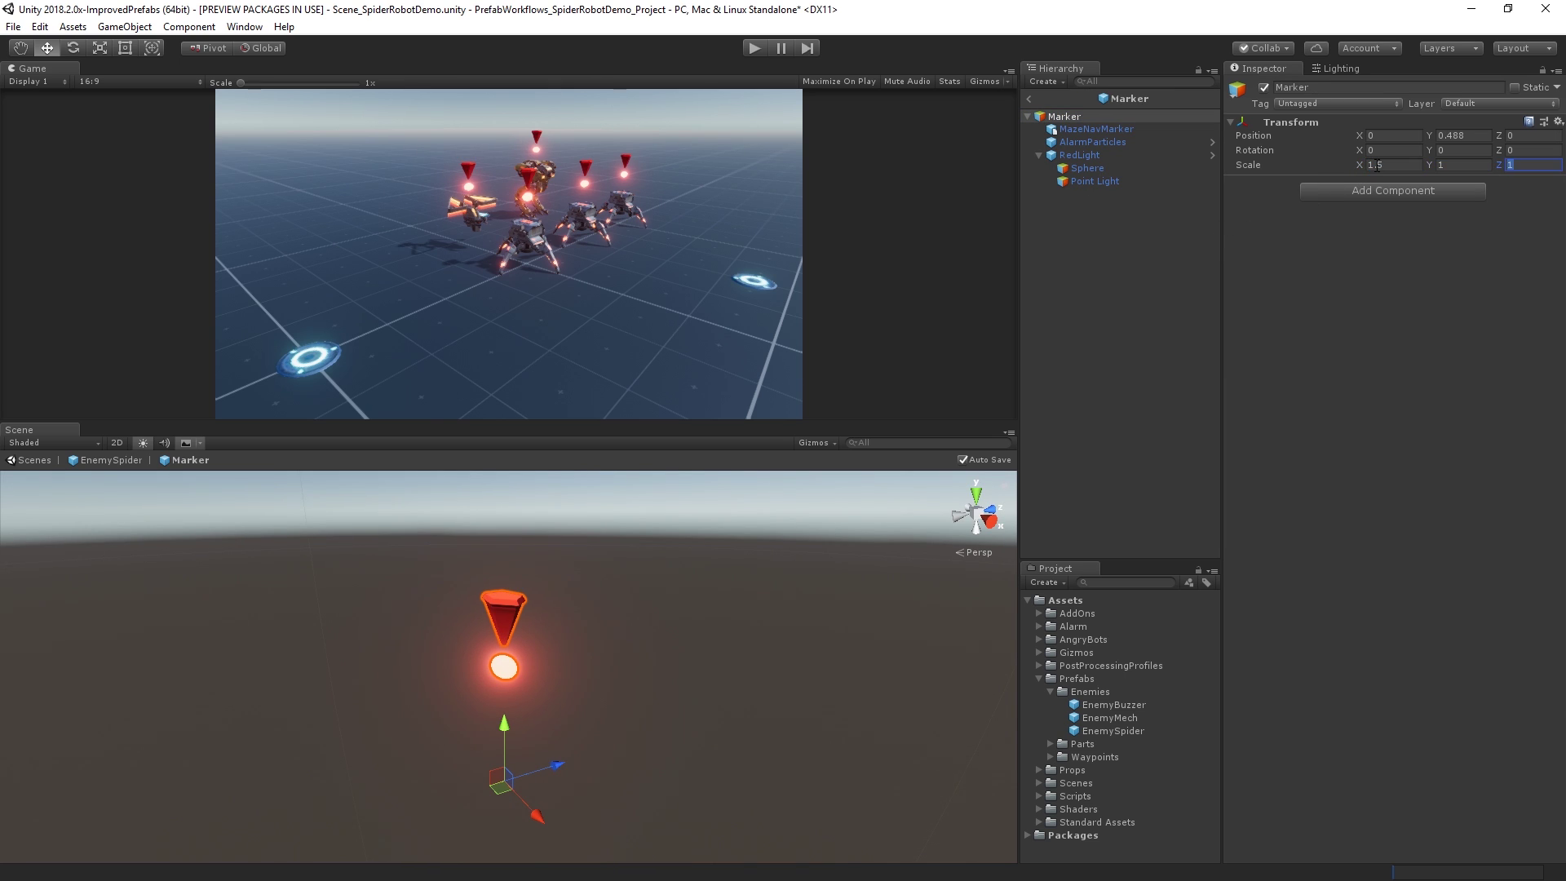
pyautogui.write('1.5')
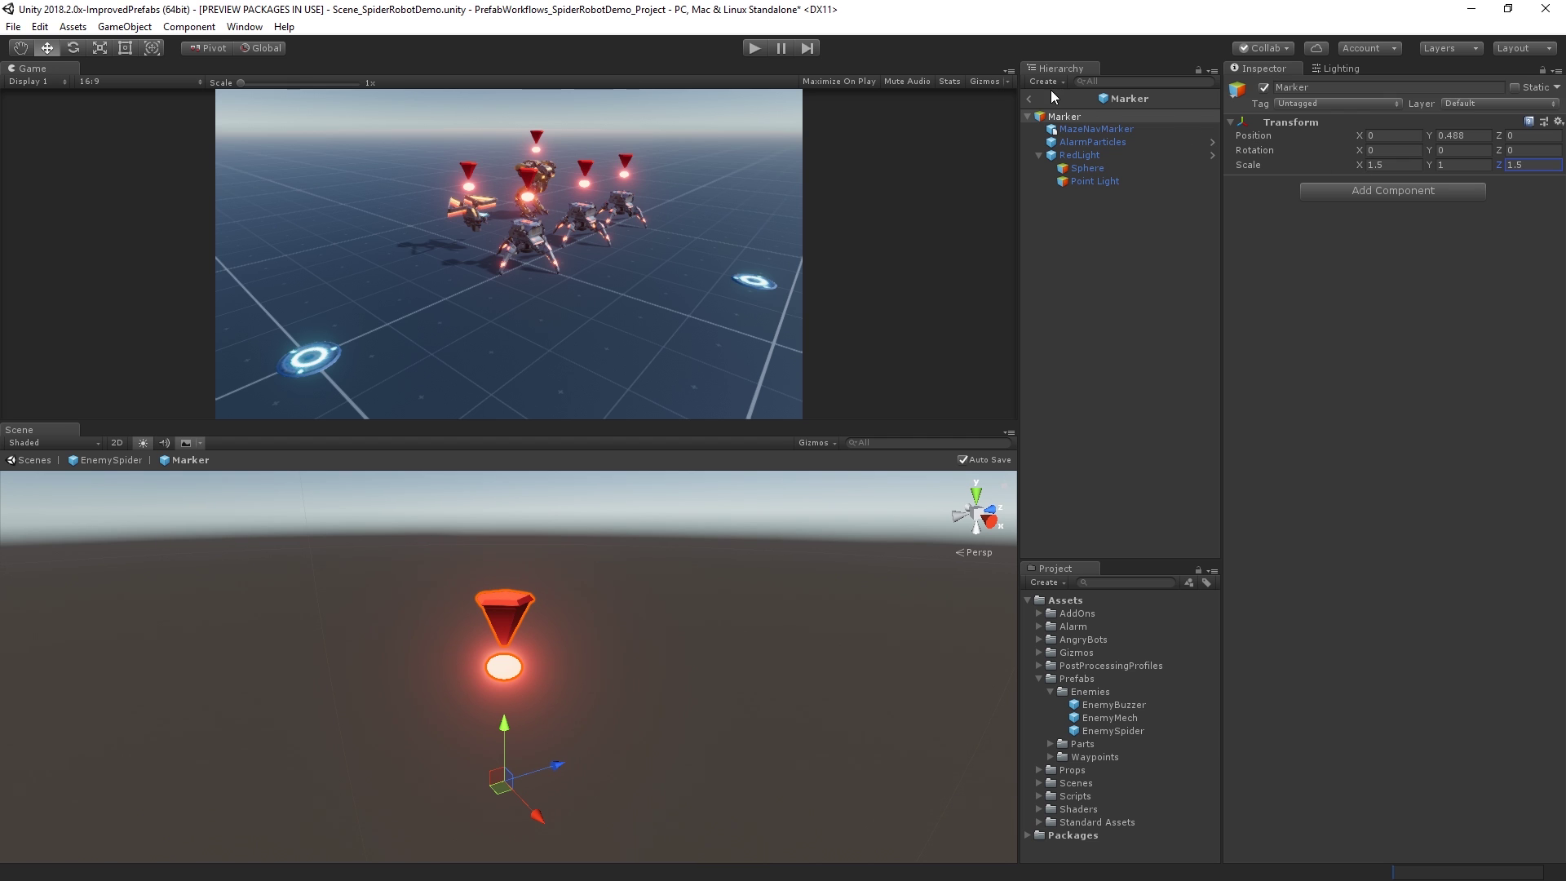
pyautogui.click(1029, 96)
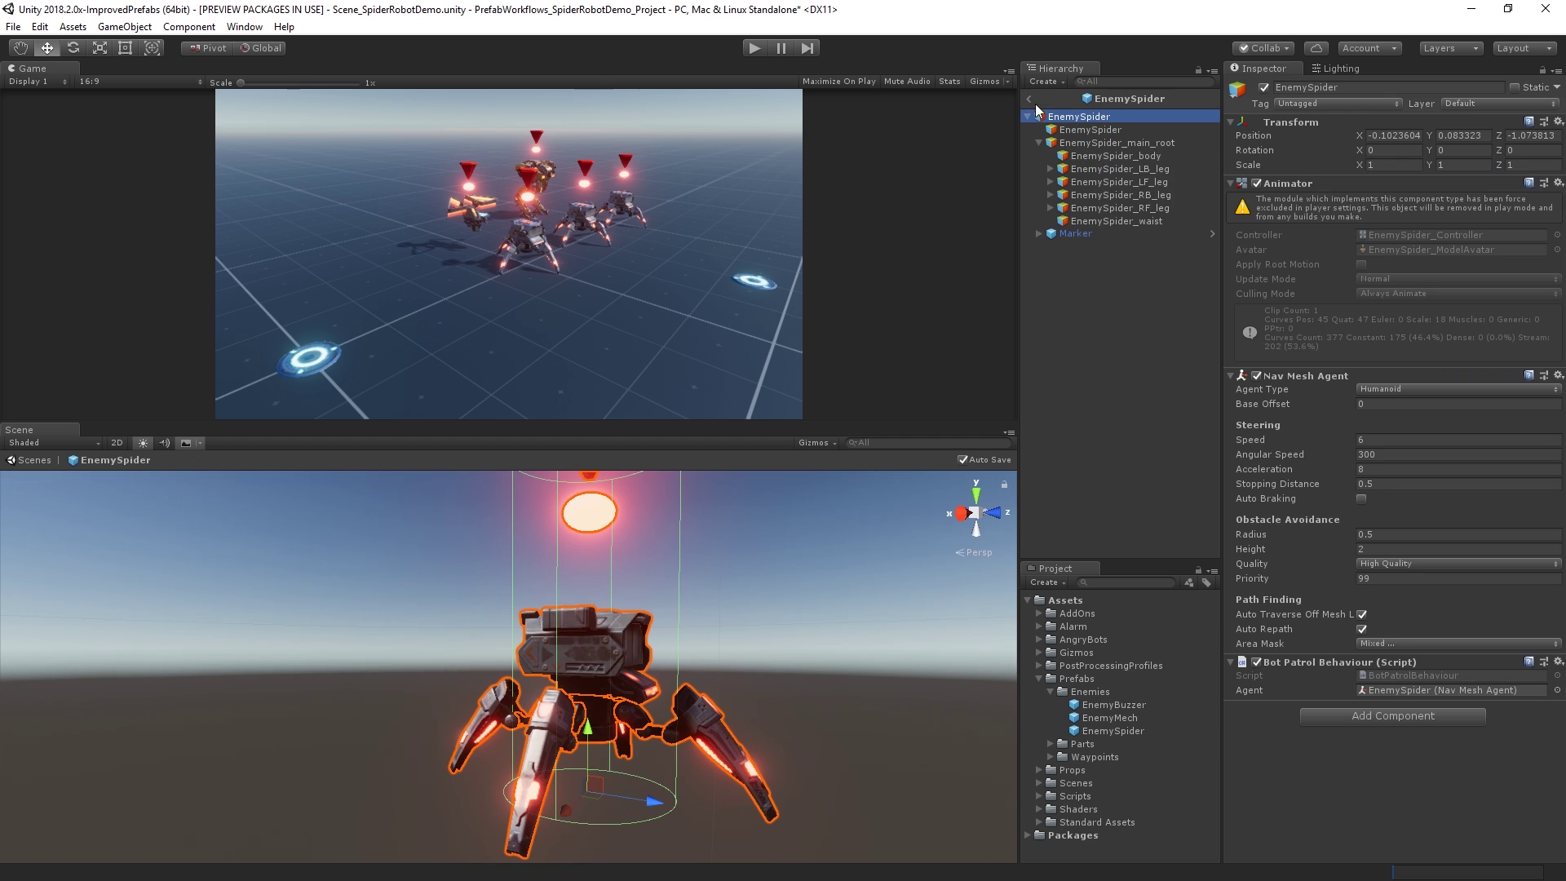
# - Scale EnemySpider's Marker child to 0.75, 0.5, 0.75
pyautogui.click(1089, 233)
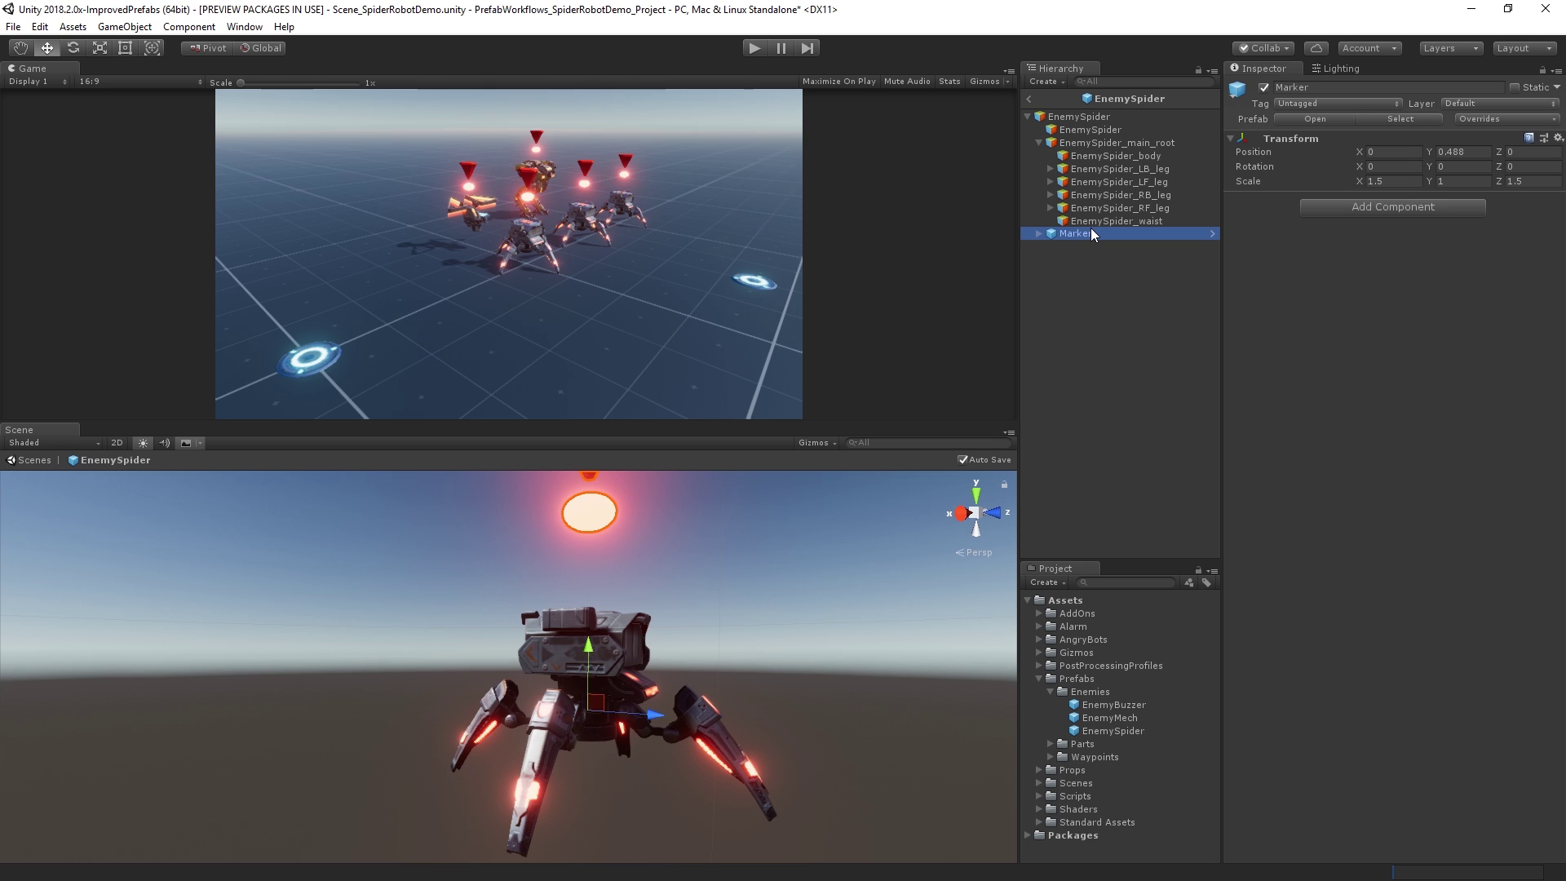
pyautogui.click(1395, 181)
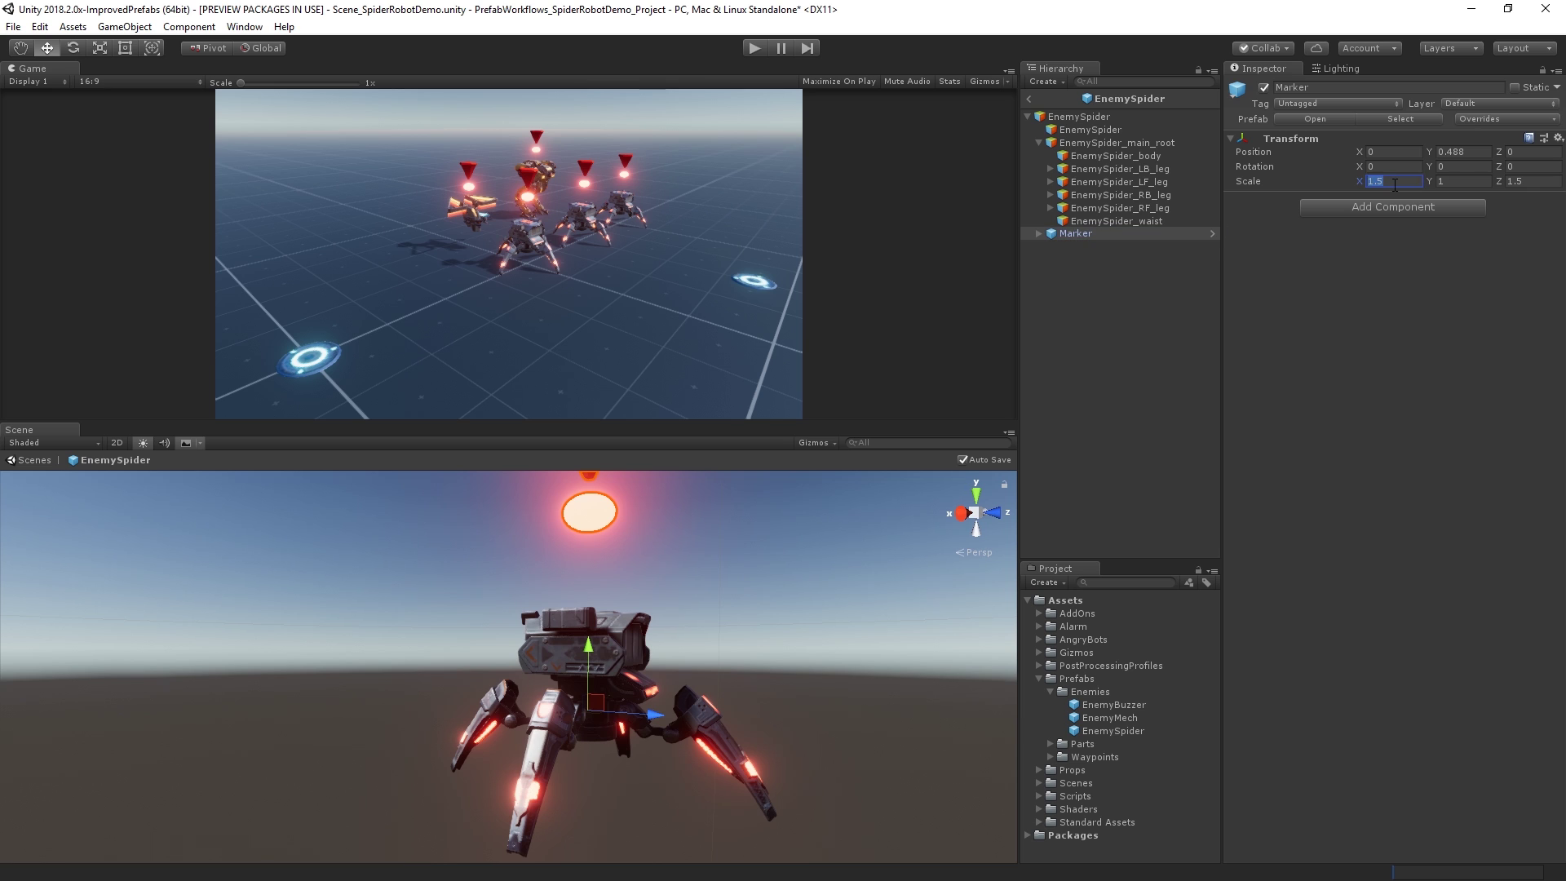
pyautogui.write('0.75')
pyautogui.press('Tab')
pyautogui.write('0.5')
pyautogui.press('Tab')
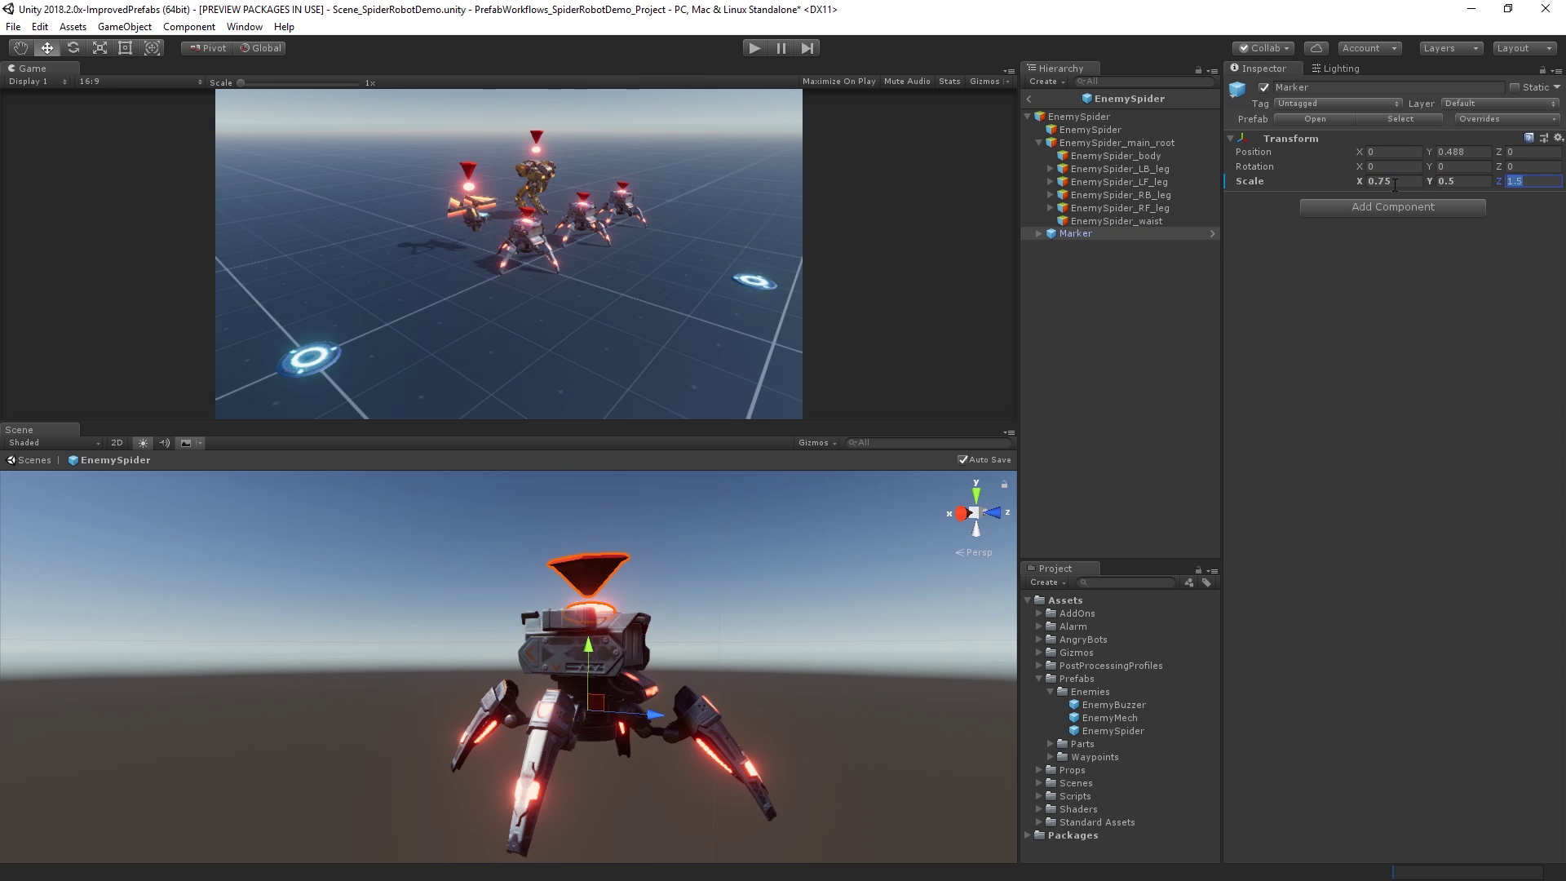
pyautogui.write('0.75')
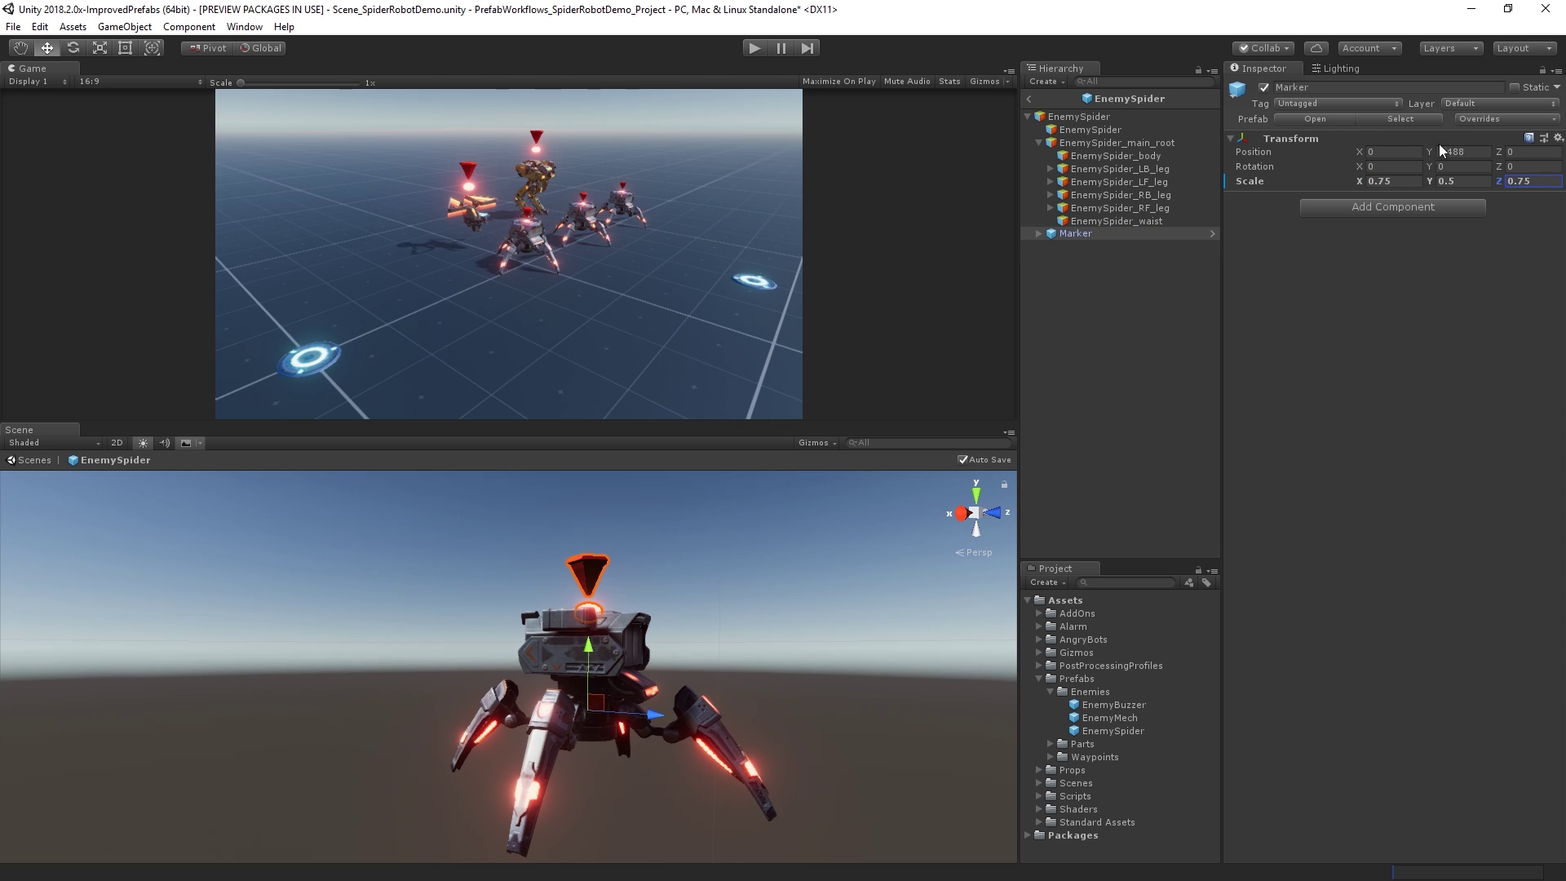
# - Raise the Marker to Position Y 0.88 and open the nested Marker prefab
pyautogui.click(1439, 147)
pyautogui.write('0.88')
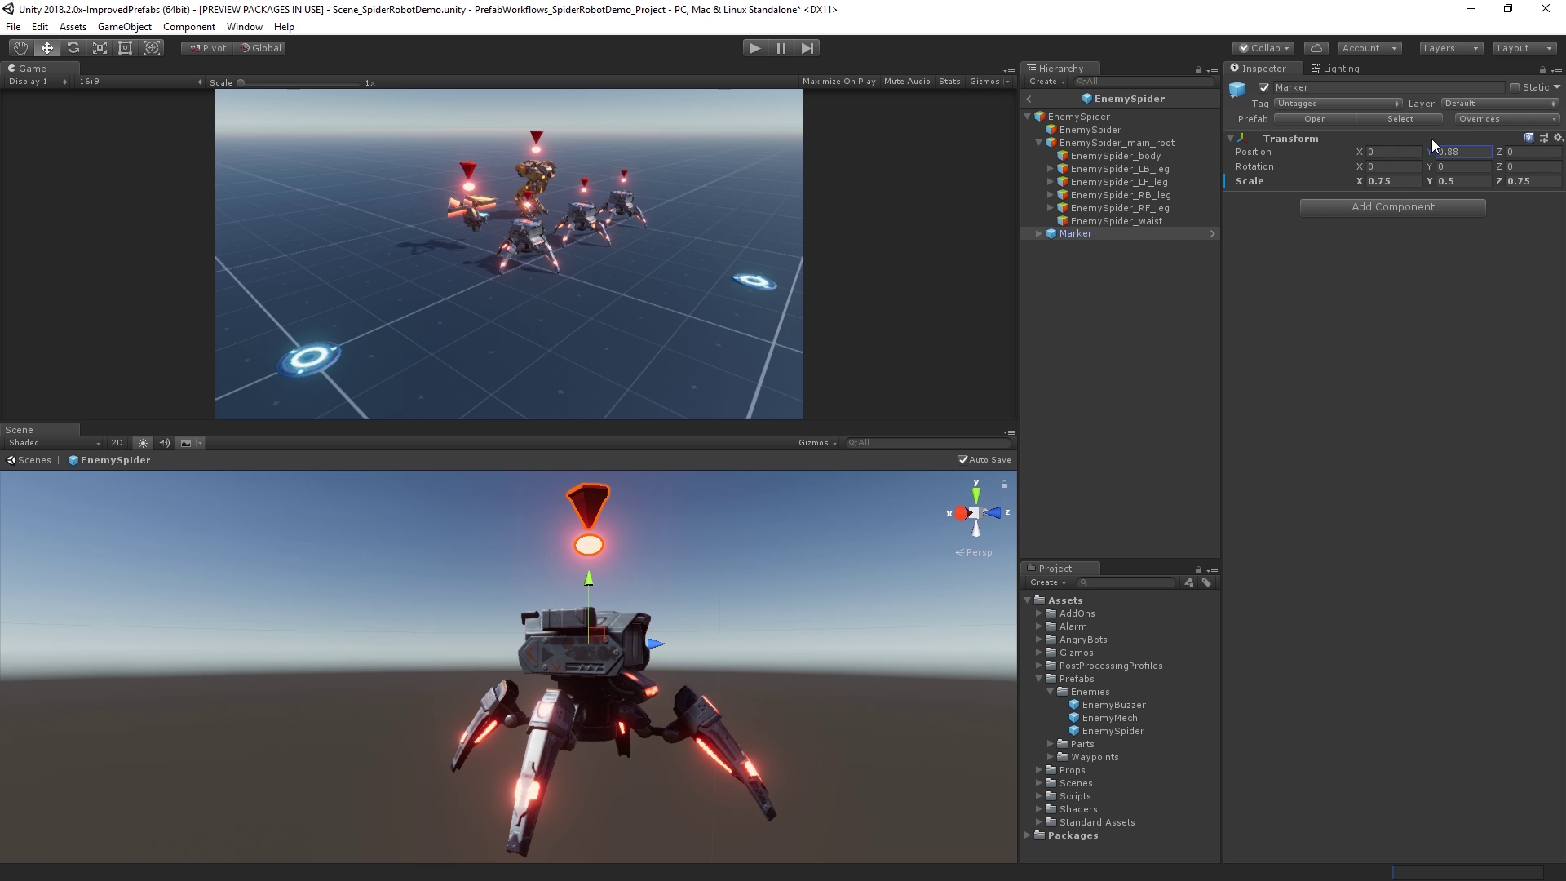
pyautogui.click(1212, 234)
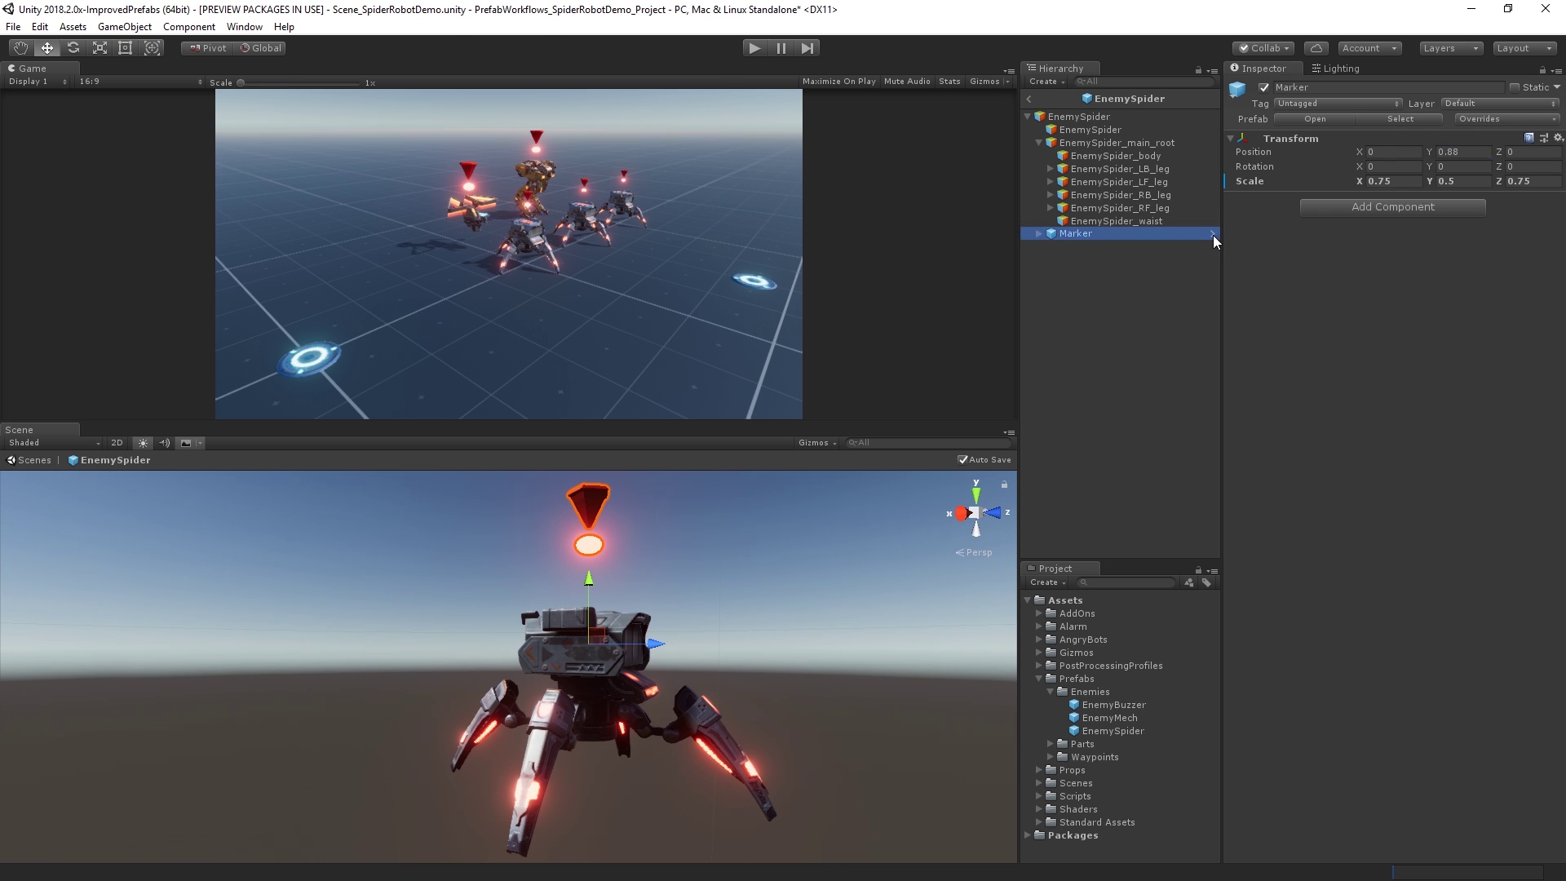
# - Change the Marker's AlarmParticles start colour to magenta
pyautogui.click(1175, 141)
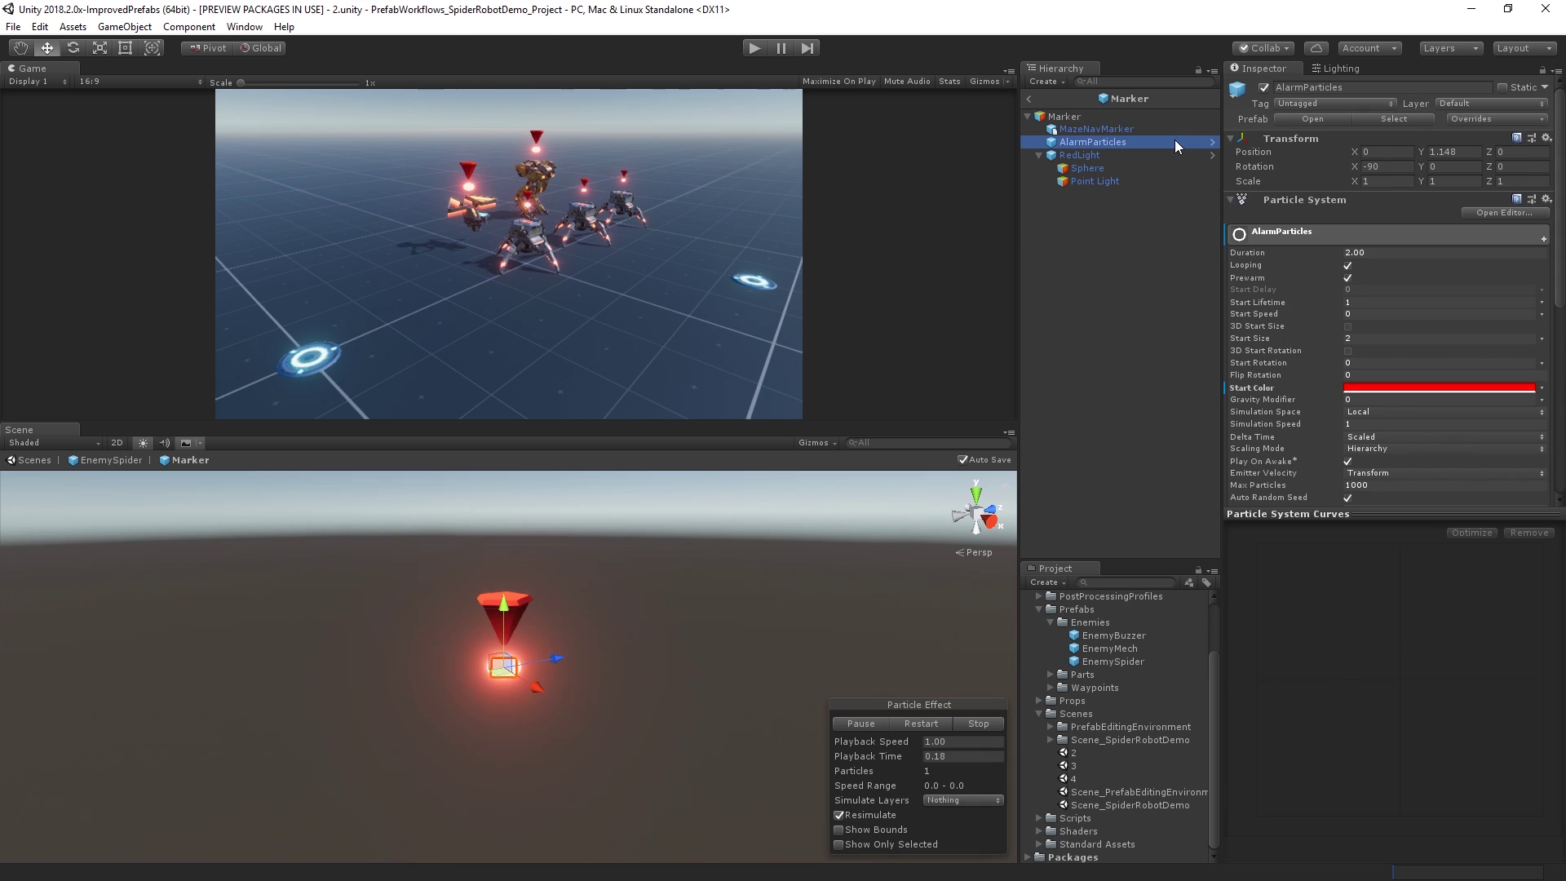
pyautogui.click(1415, 388)
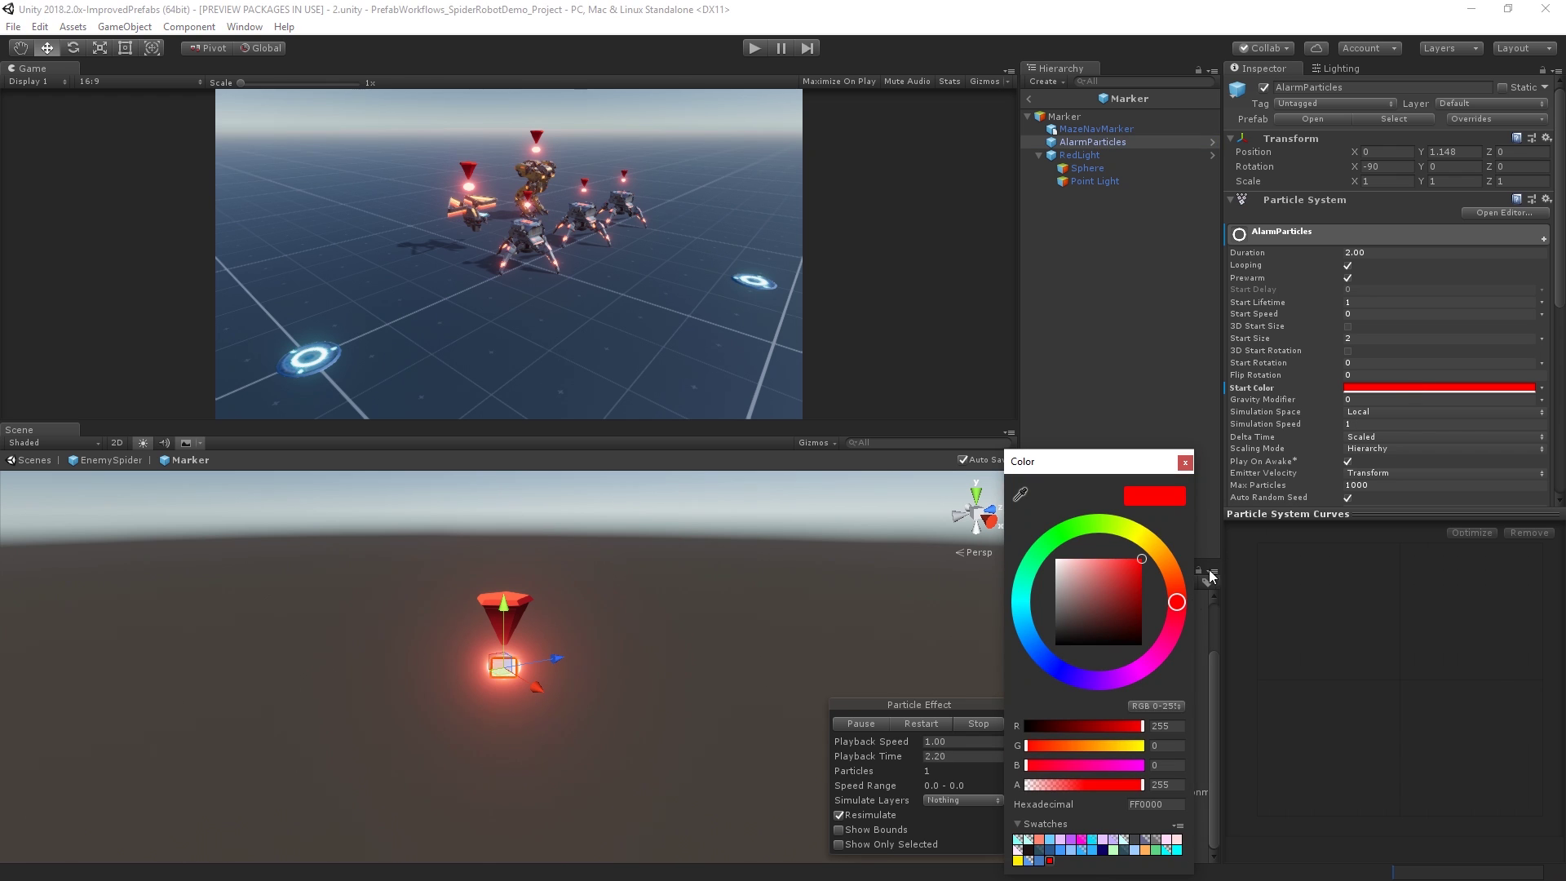
pyautogui.moveTo(1176, 602); pyautogui.dragTo(1136, 662)
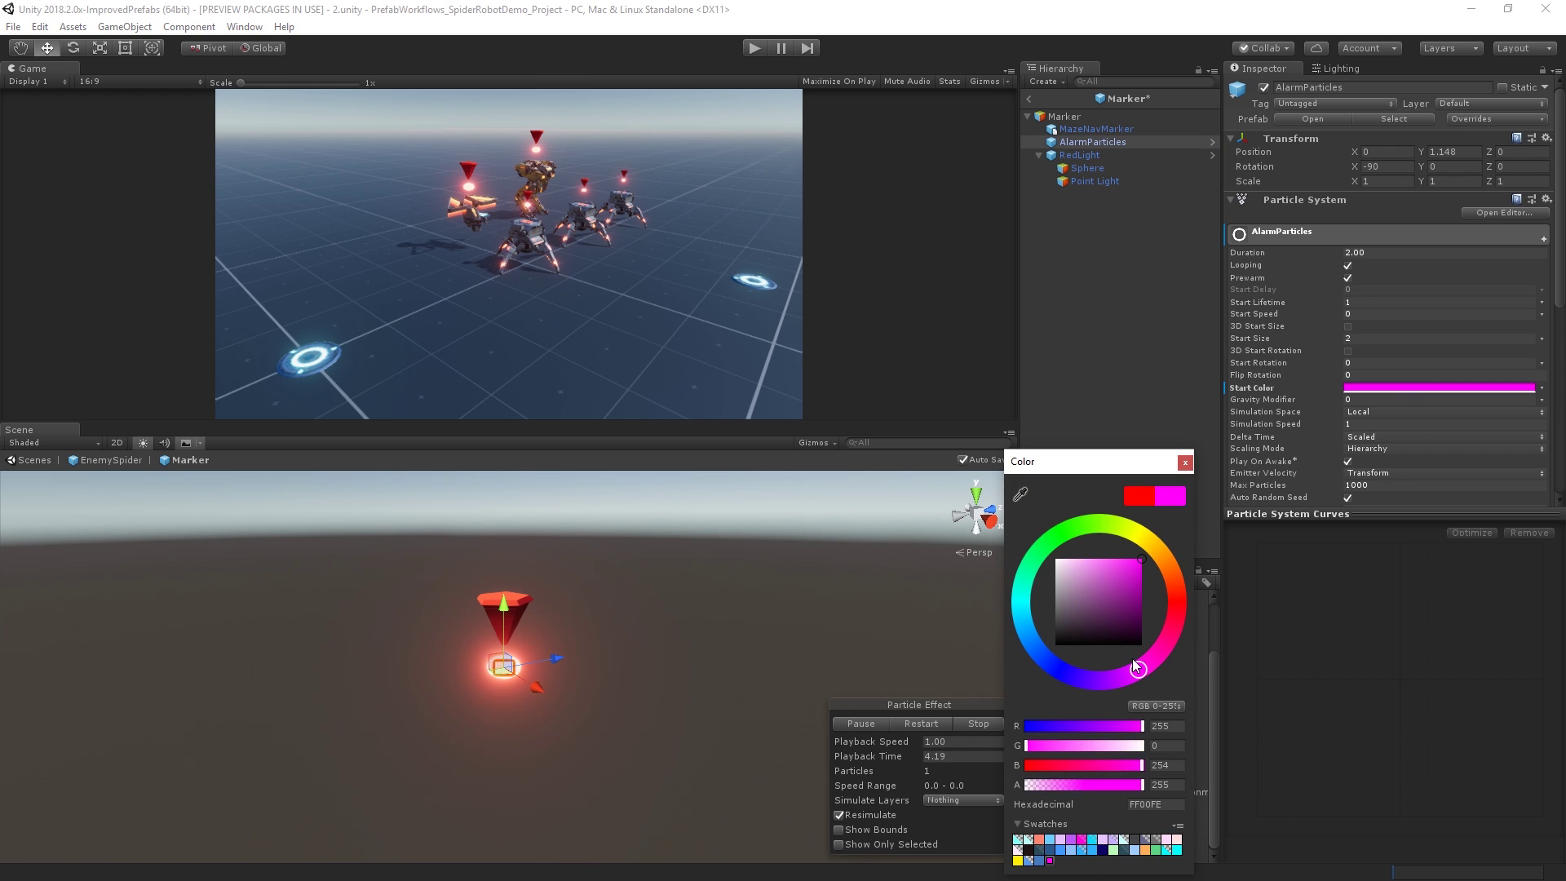
pyautogui.click(755, 48)
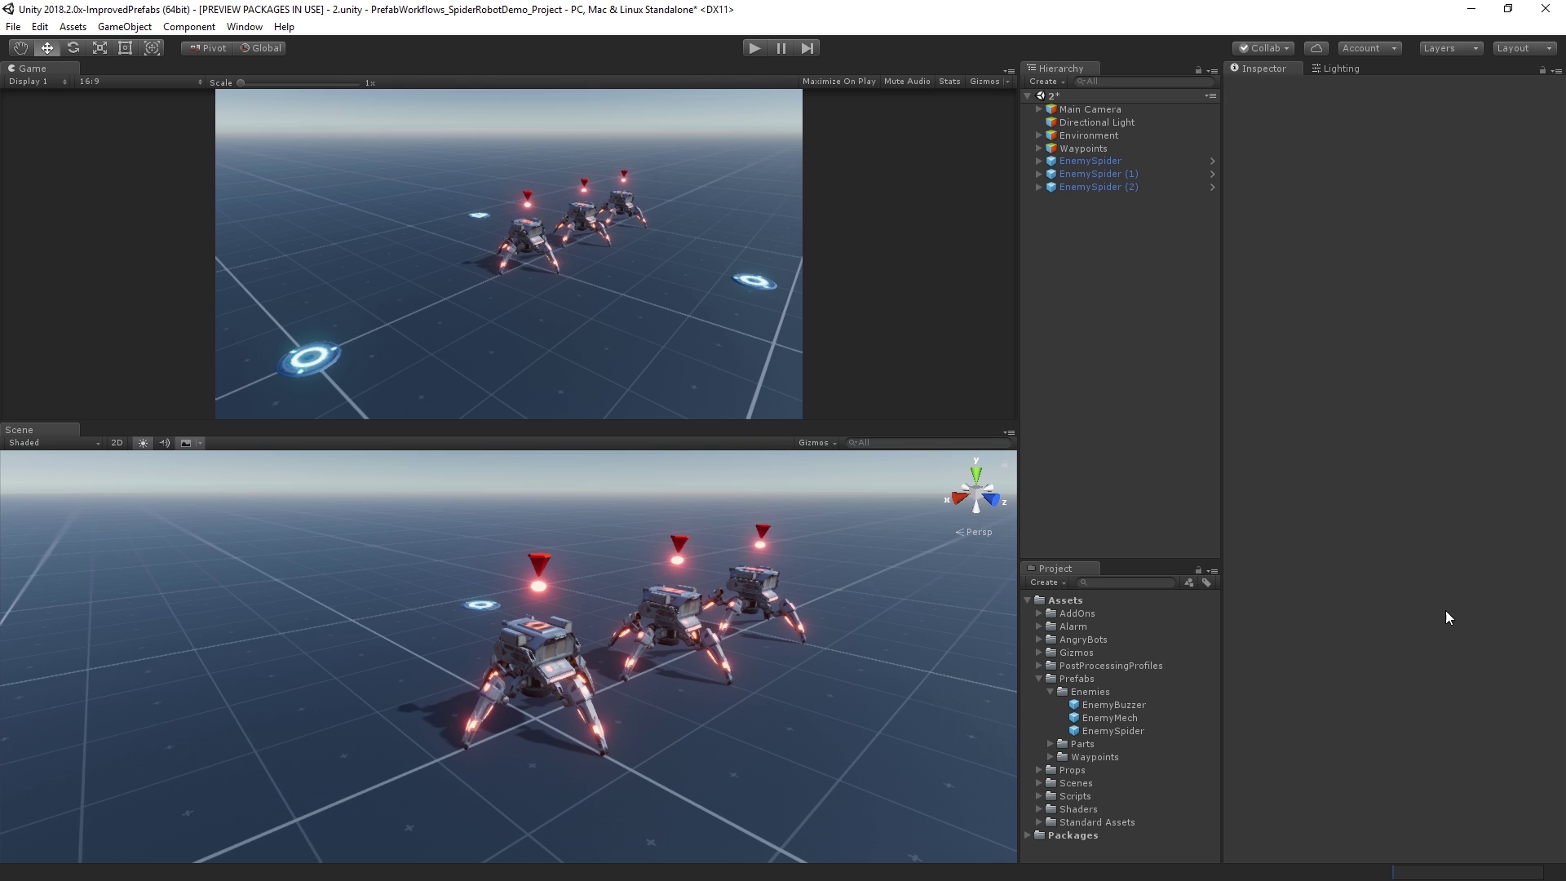
# - Create a prefab variant of EnemySpider named 'EnemySpider Fast'
pyautogui.click(1129, 731)
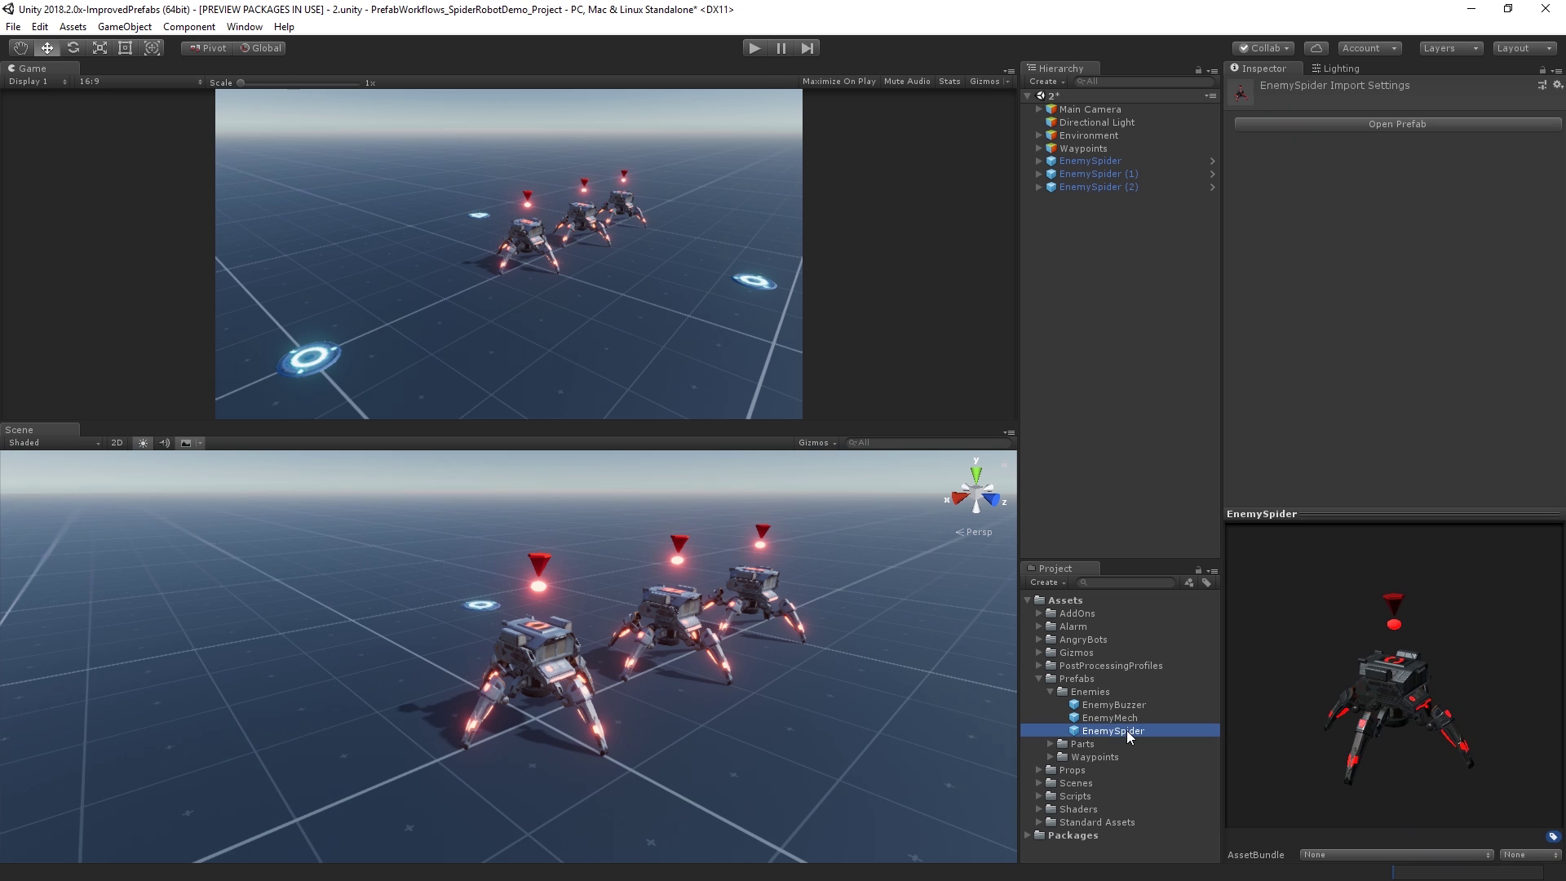
pyautogui.rightClick(1127, 731)
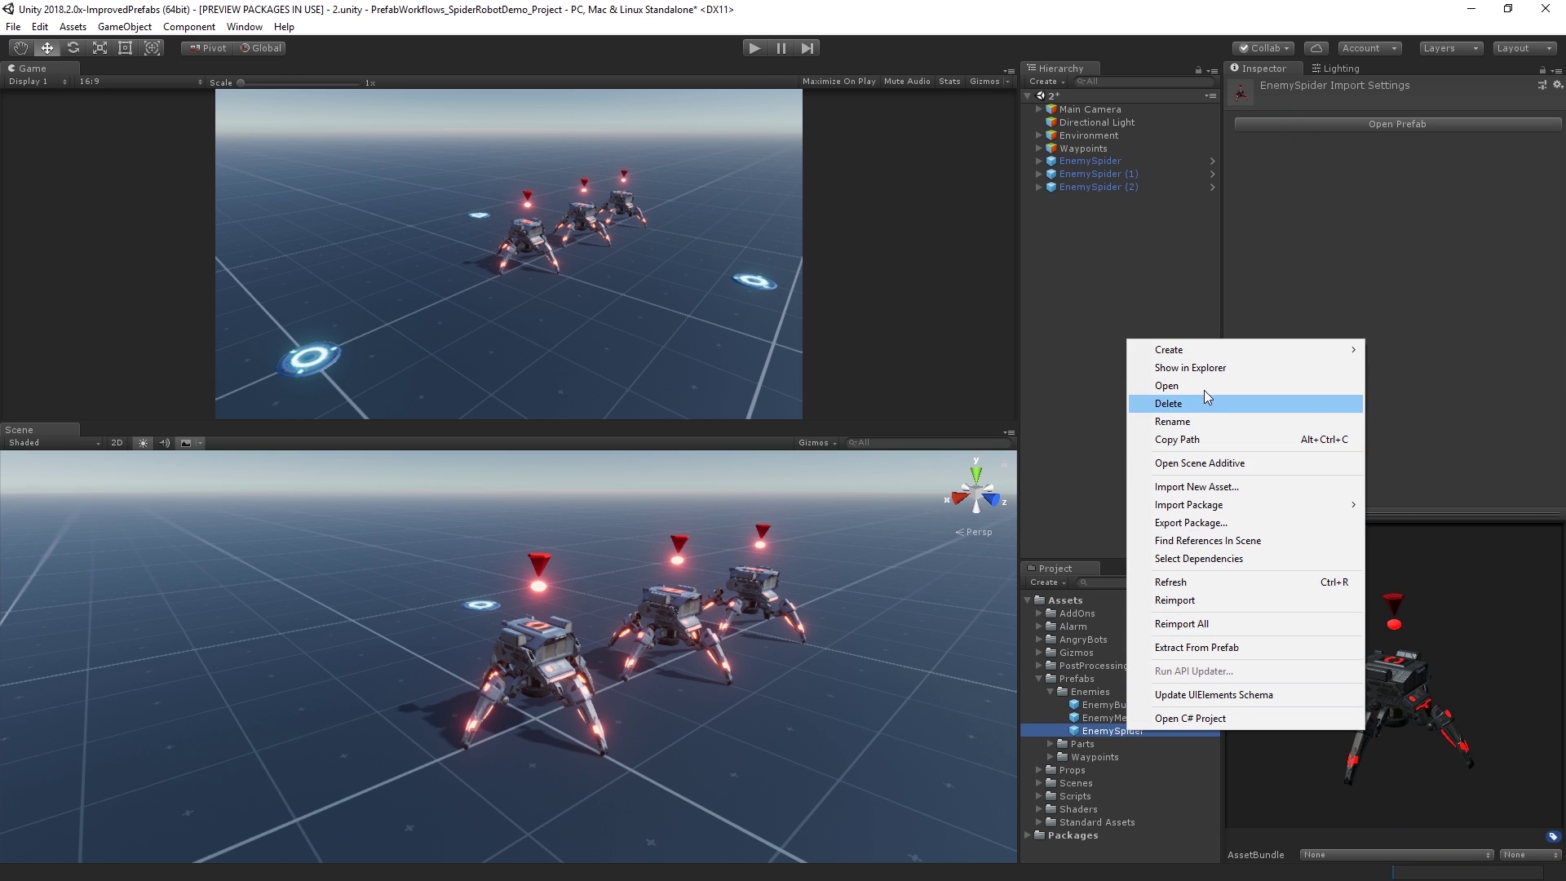
pyautogui.moveTo(1199, 355)
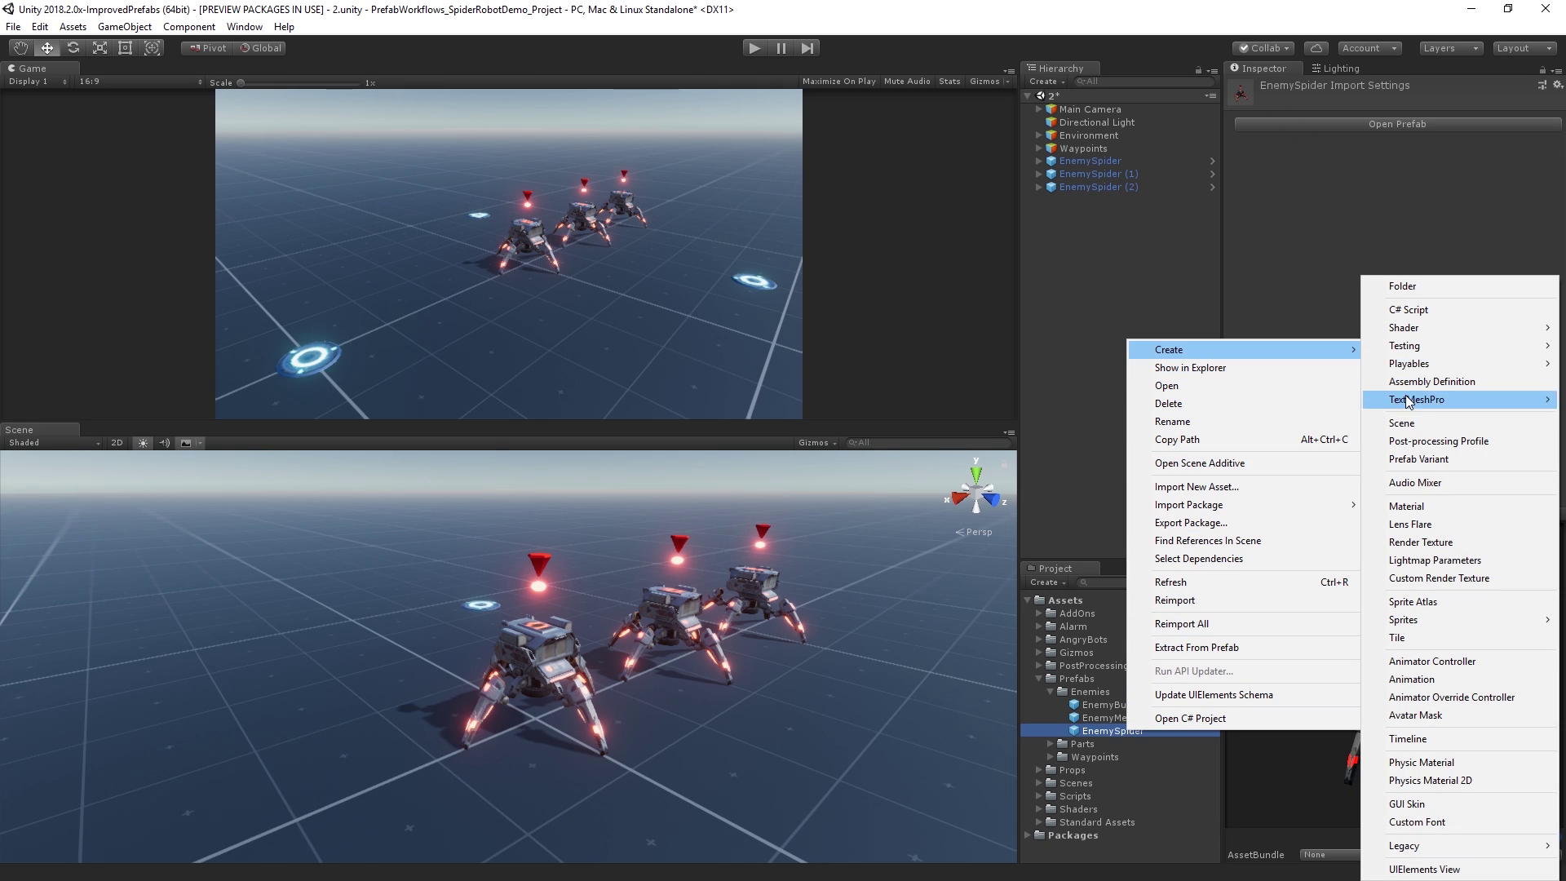
pyautogui.click(1436, 458)
pyautogui.press('BackSpace')
pyautogui.press('BackSpace')
pyautogui.press('BackSpace')
pyautogui.press('BackSpace')
pyautogui.press('BackSpace')
pyautogui.press('BackSpace')
pyautogui.press('BackSpace')
pyautogui.write('Fast')
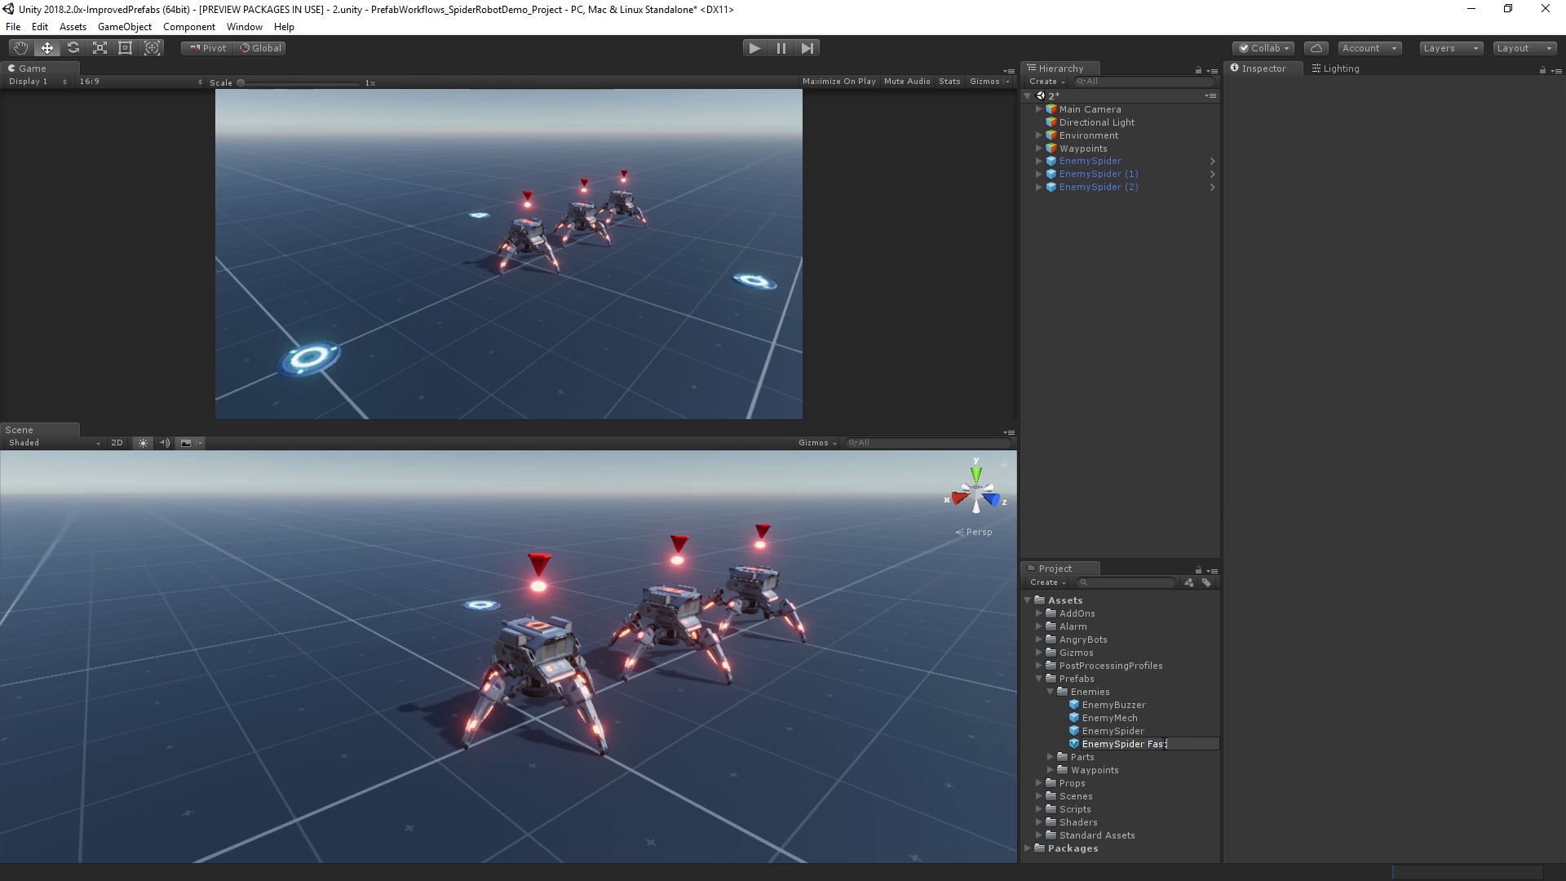
pyautogui.press('Return')
# - Set the EnemySpider Fast variant's Nav Mesh Agent Speed to 12
pyautogui.click(1312, 124)
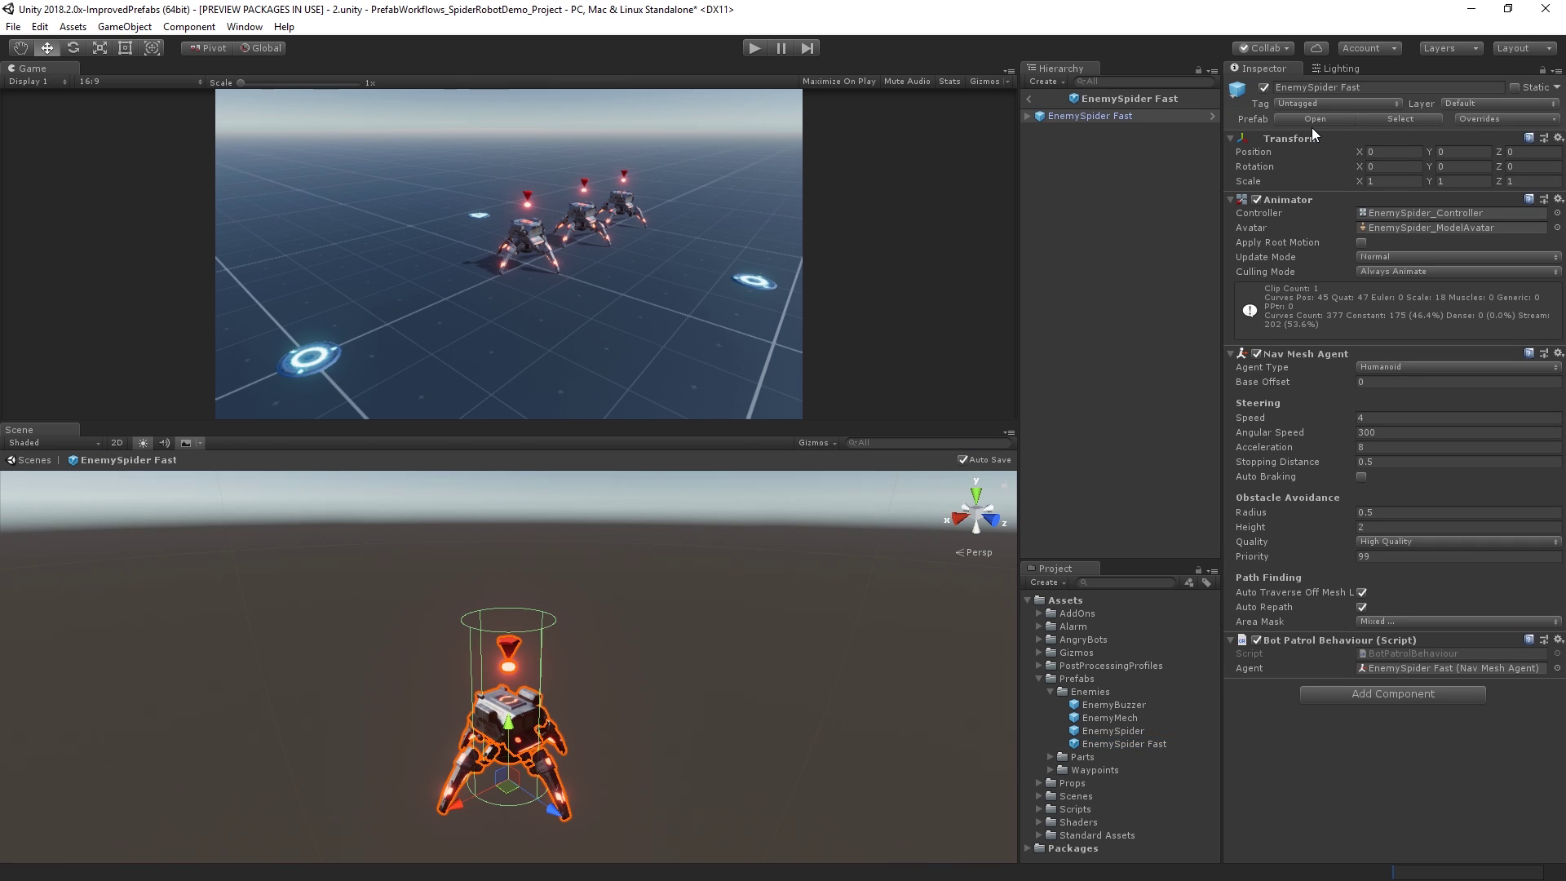
pyautogui.click(1377, 416)
pyautogui.write('12')
pyautogui.click(1028, 97)
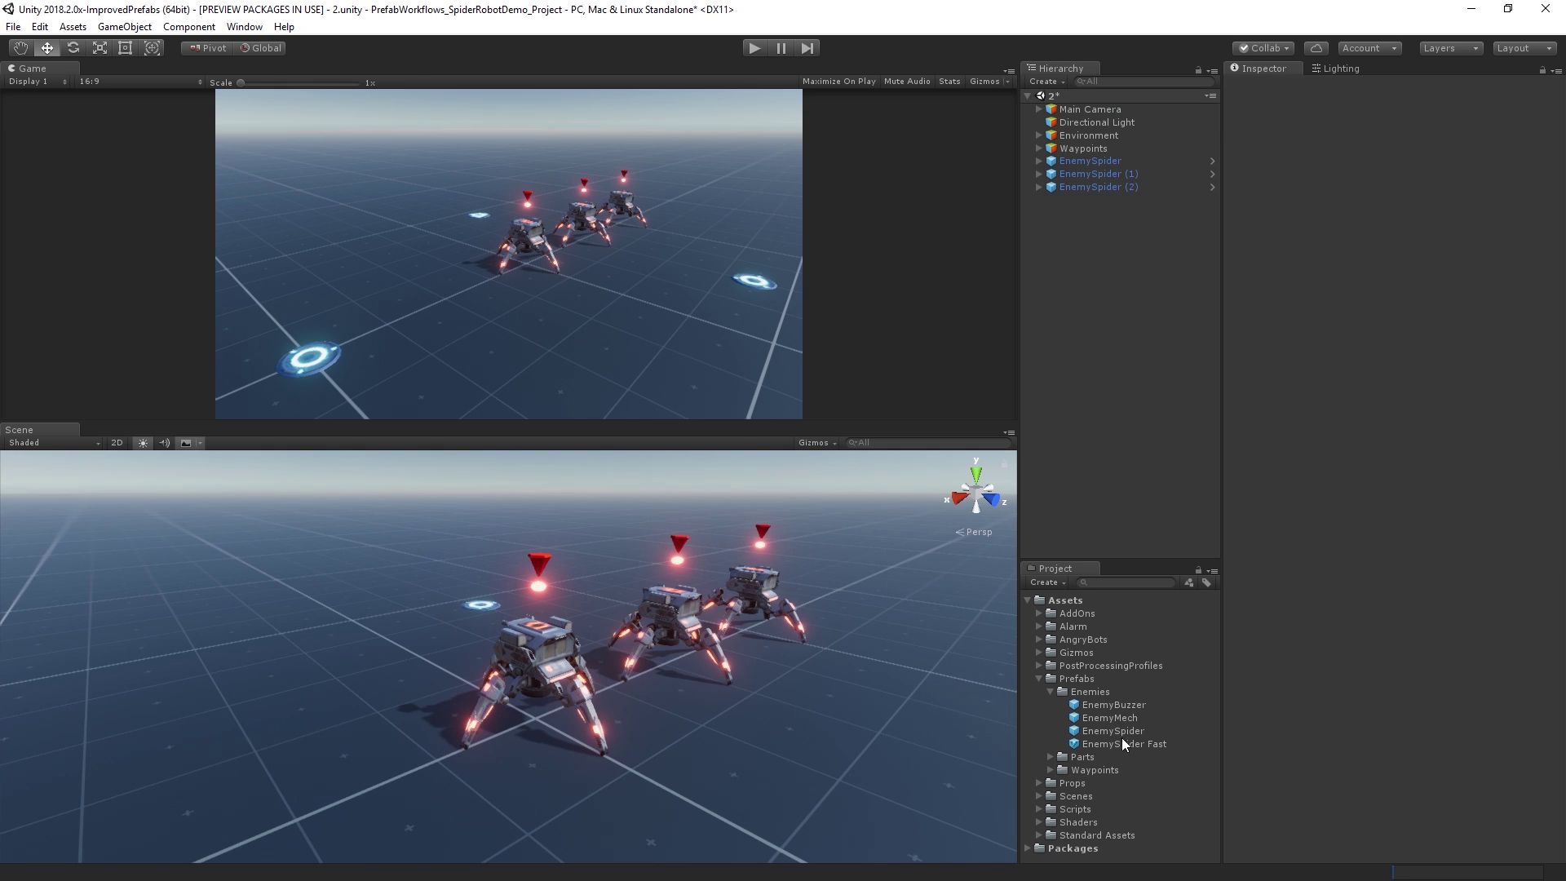
# - Place an EnemySpider Fast instance in the scene and test it in Play mode
pyautogui.moveTo(1126, 743); pyautogui.dragTo(440, 673)
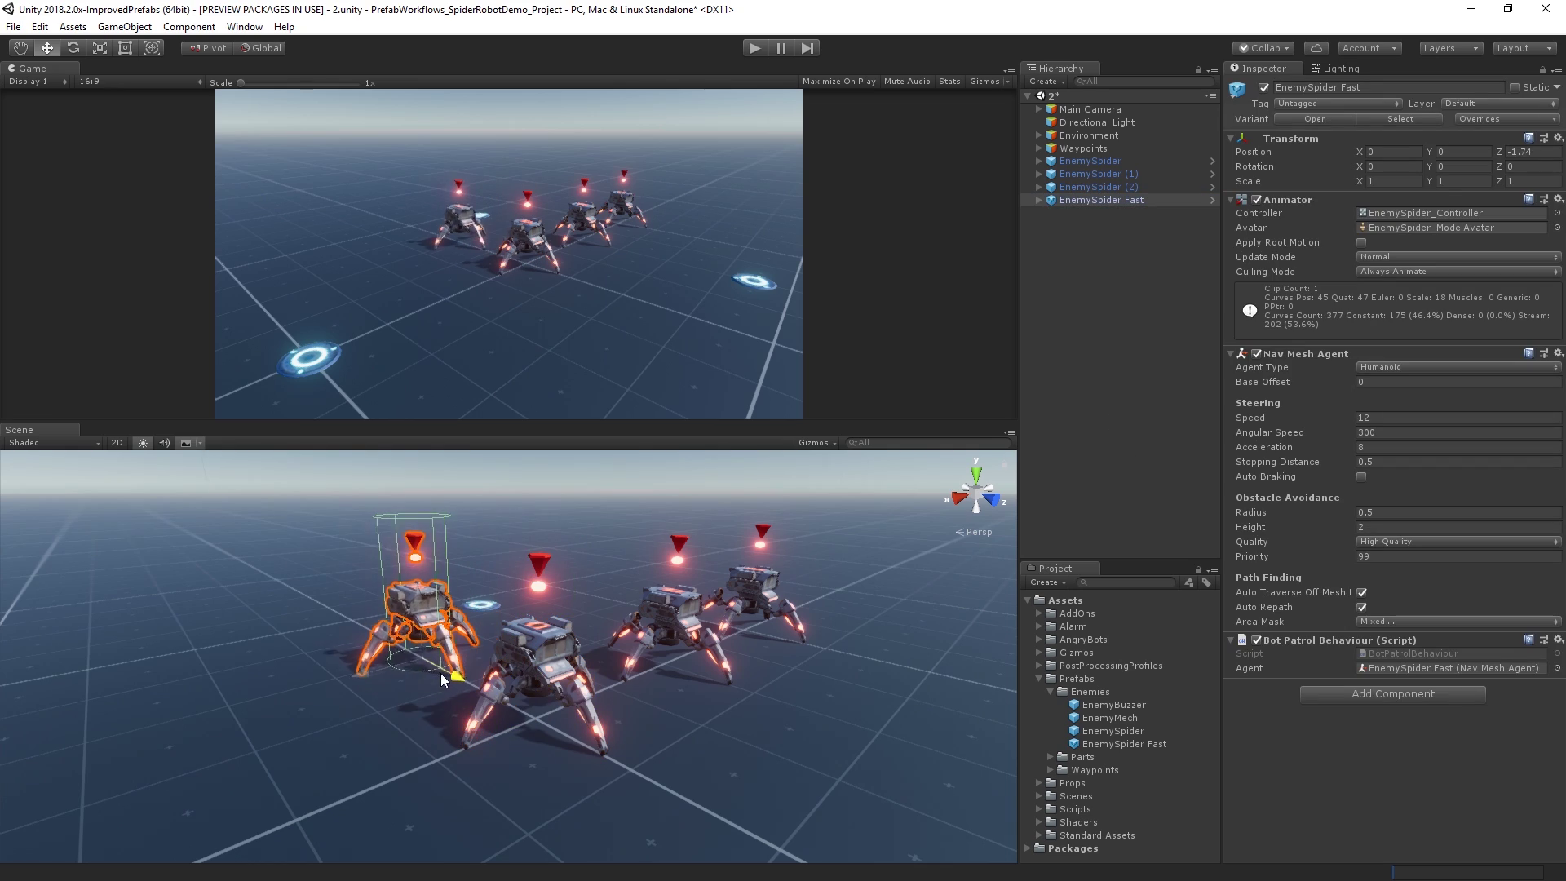
pyautogui.click(754, 47)
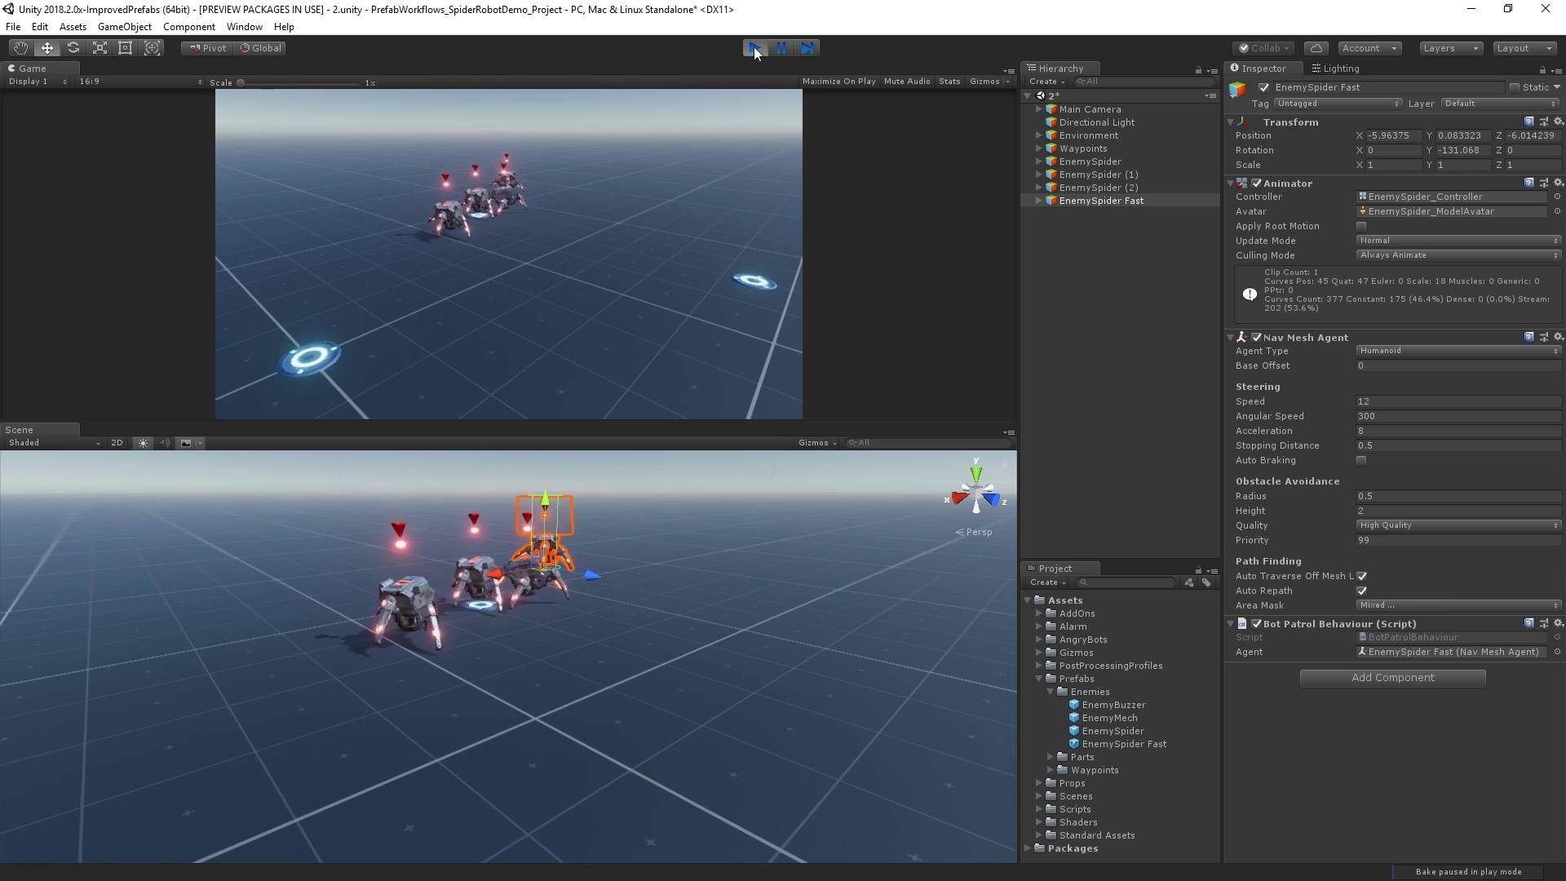
pyautogui.click(755, 51)
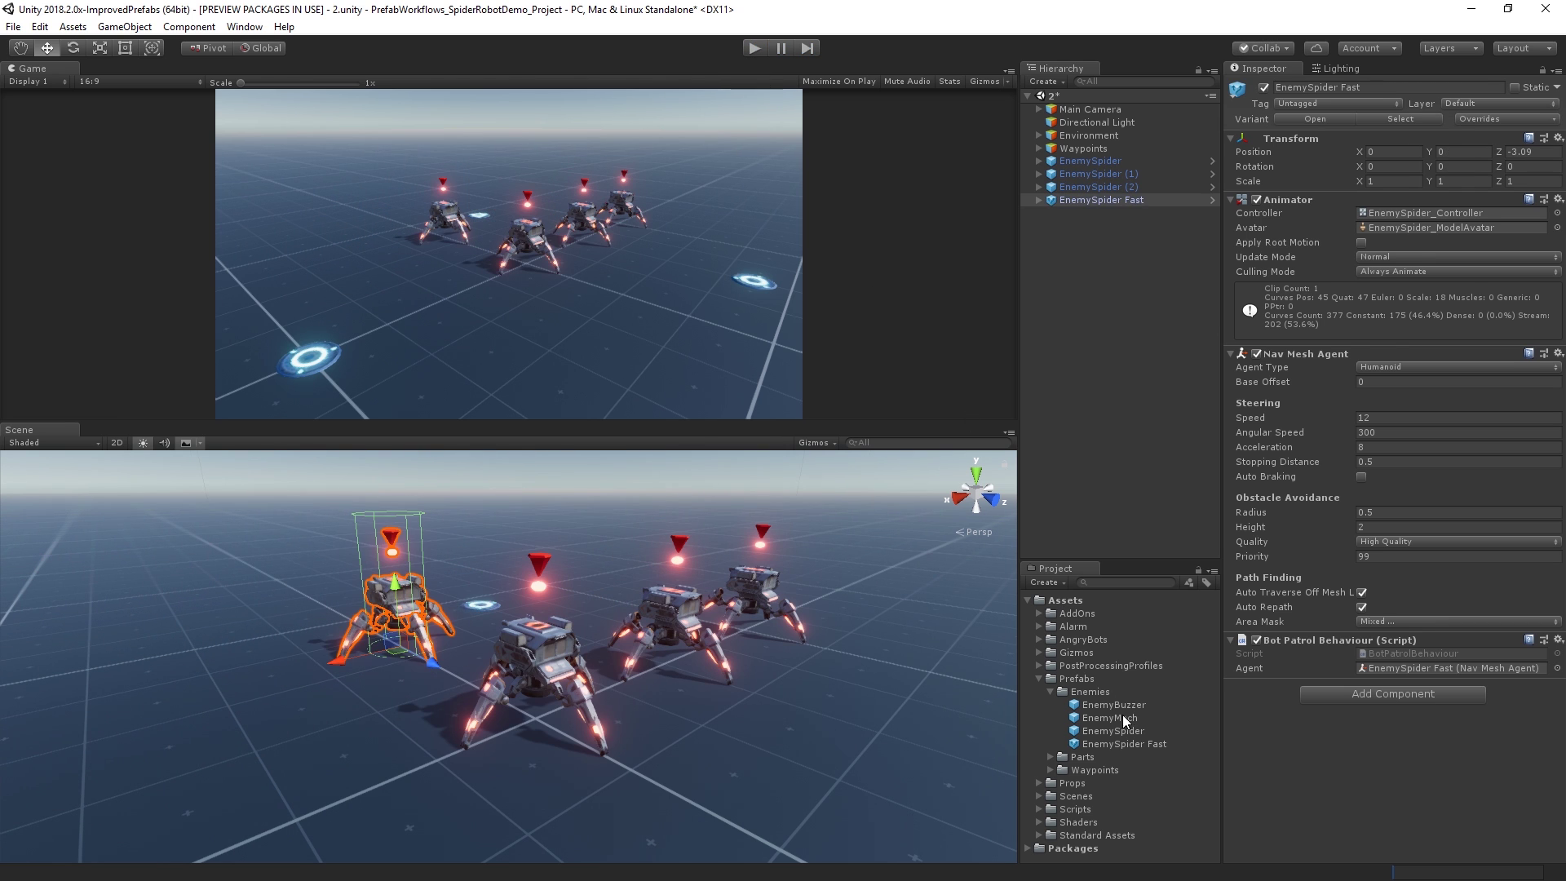
# - Create a prefab variant of EnemySpider Fast named EnemySpider Fast Small
pyautogui.rightClick(1147, 743)
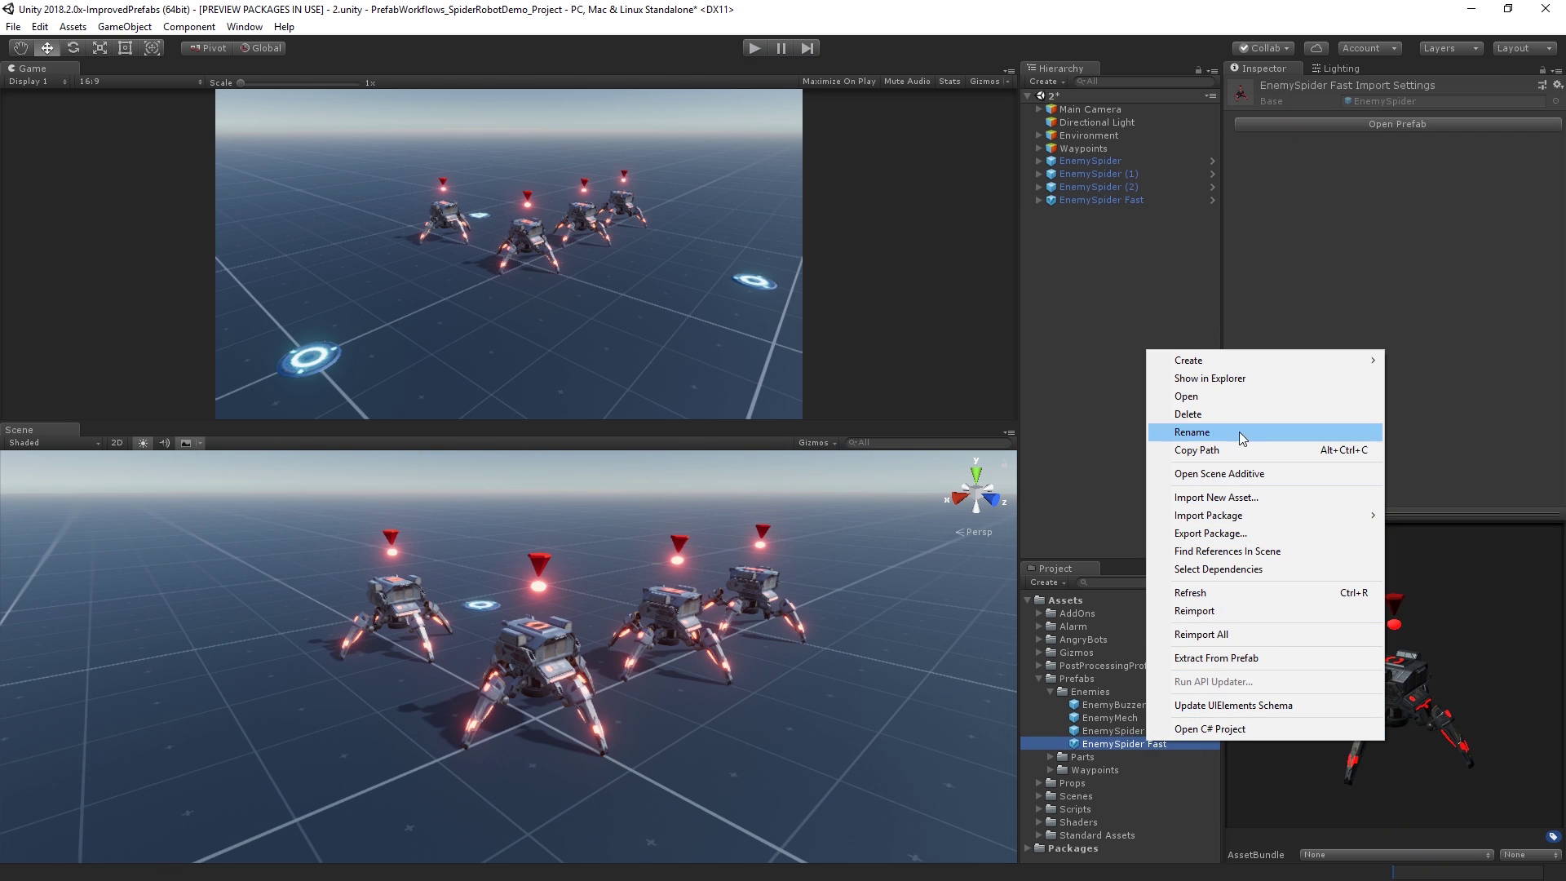
pyautogui.moveTo(1167, 364)
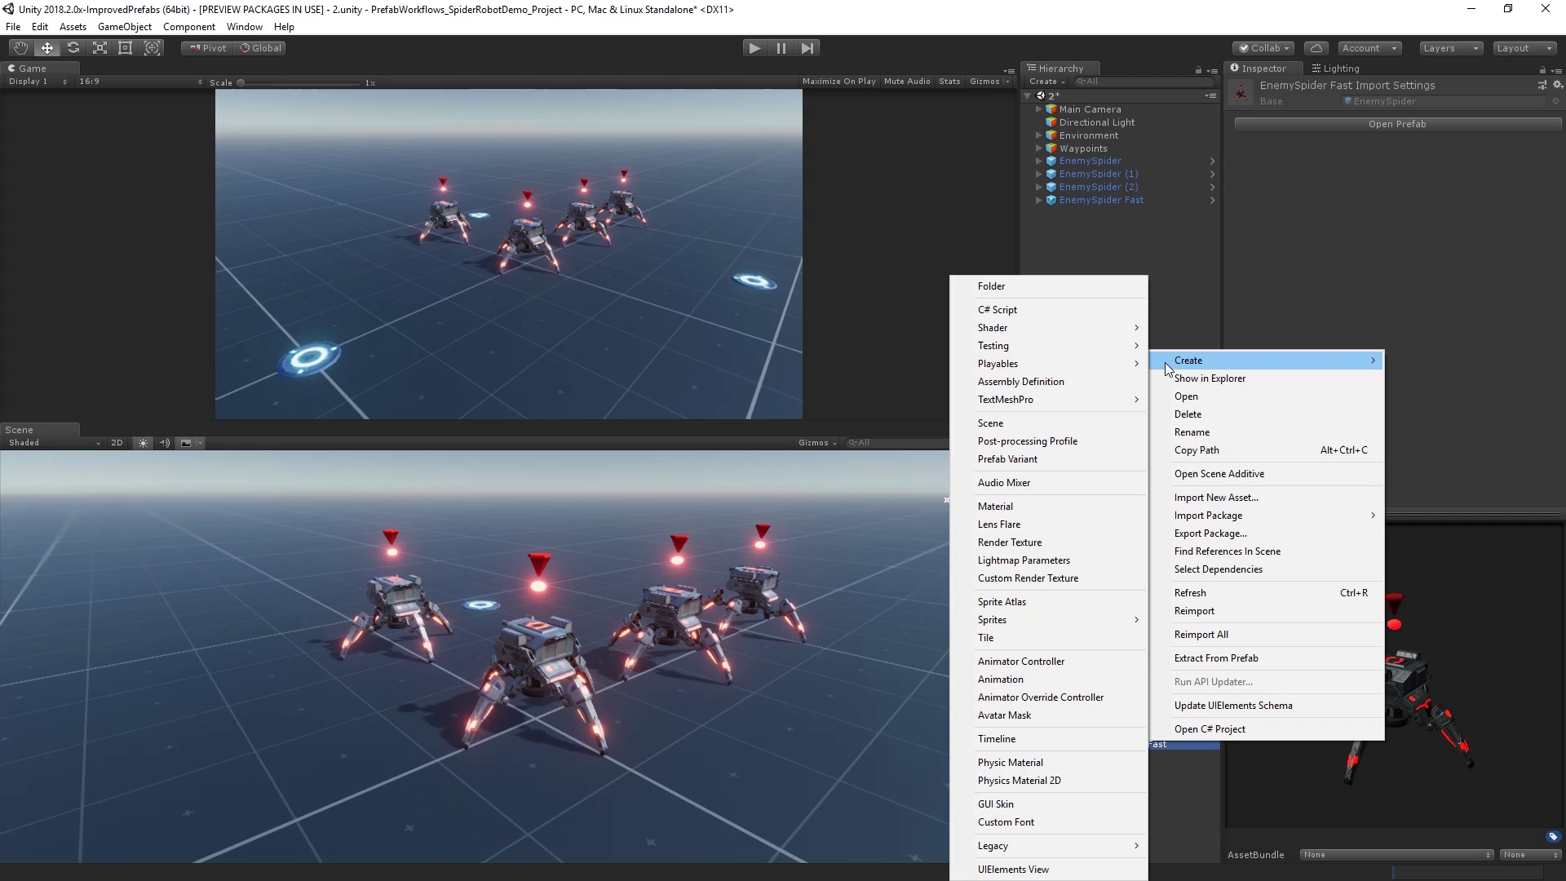
pyautogui.click(1077, 458)
pyautogui.doubleClick(1184, 757)
pyautogui.write('Small')
pyautogui.press('Return')
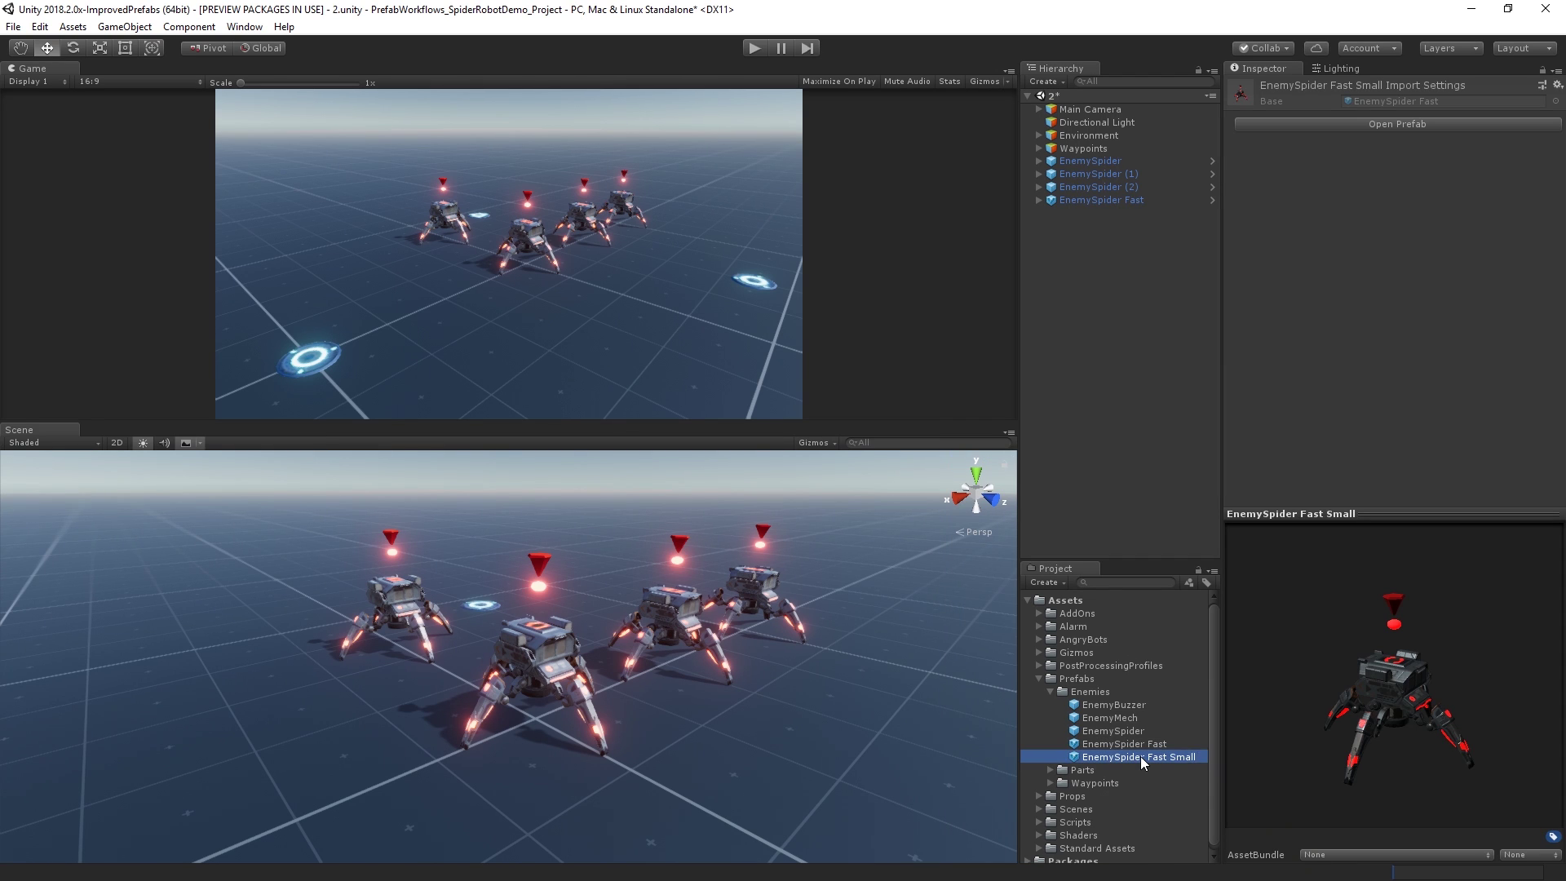
# - Place an EnemySpider Fast Small instance in the scene and move it forward
pyautogui.moveTo(1140, 756); pyautogui.dragTo(1113, 491)
pyautogui.moveTo(1085, 306); pyautogui.dragTo(1085, 305)
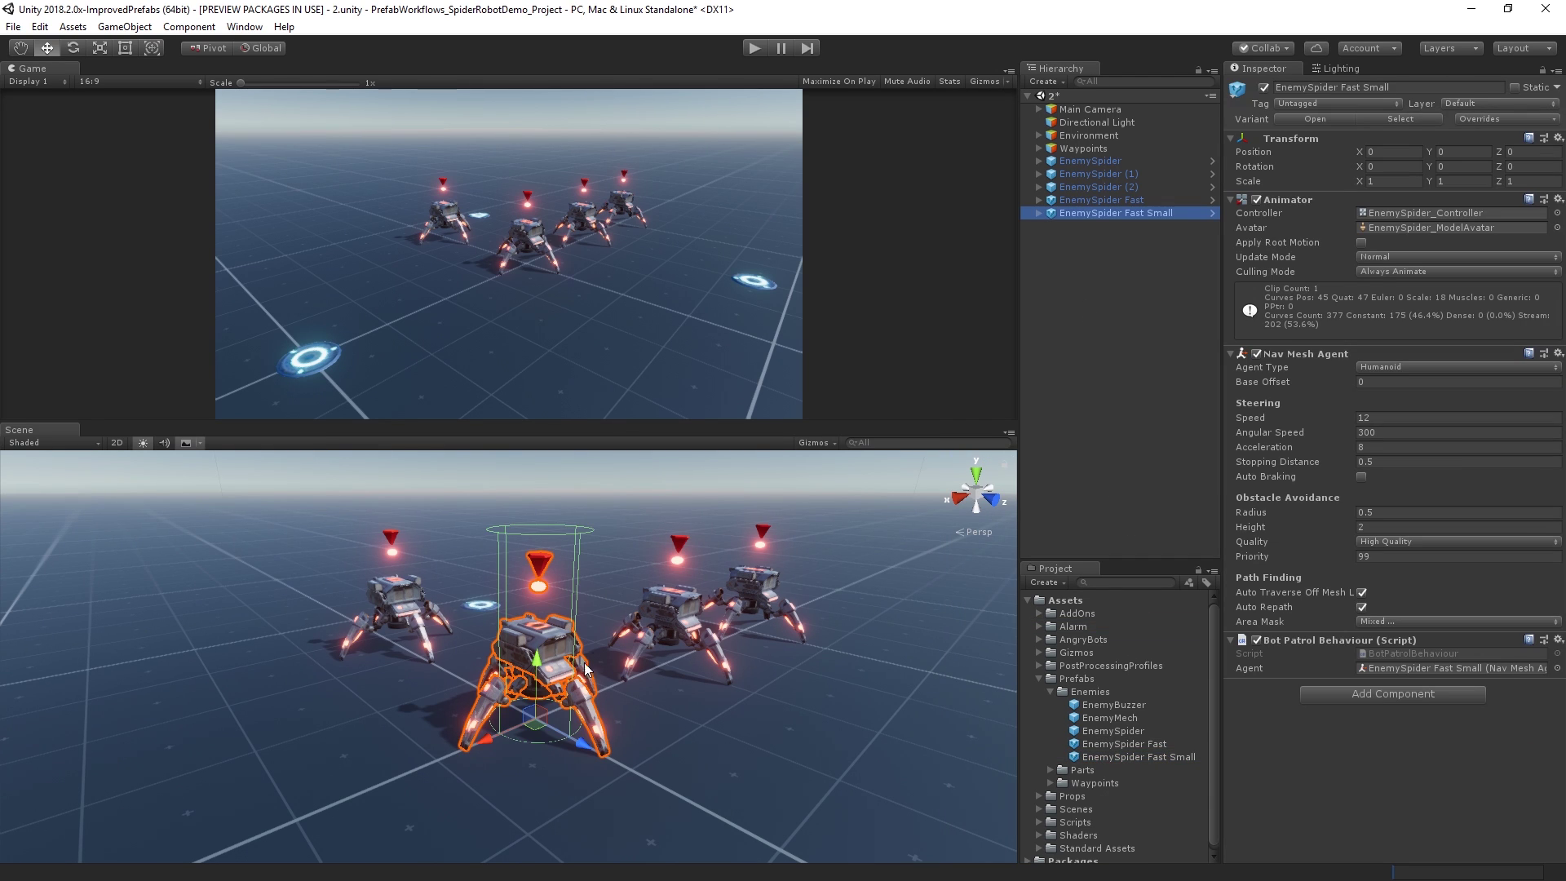
pyautogui.moveTo(428, 668); pyautogui.dragTo(738, 810)
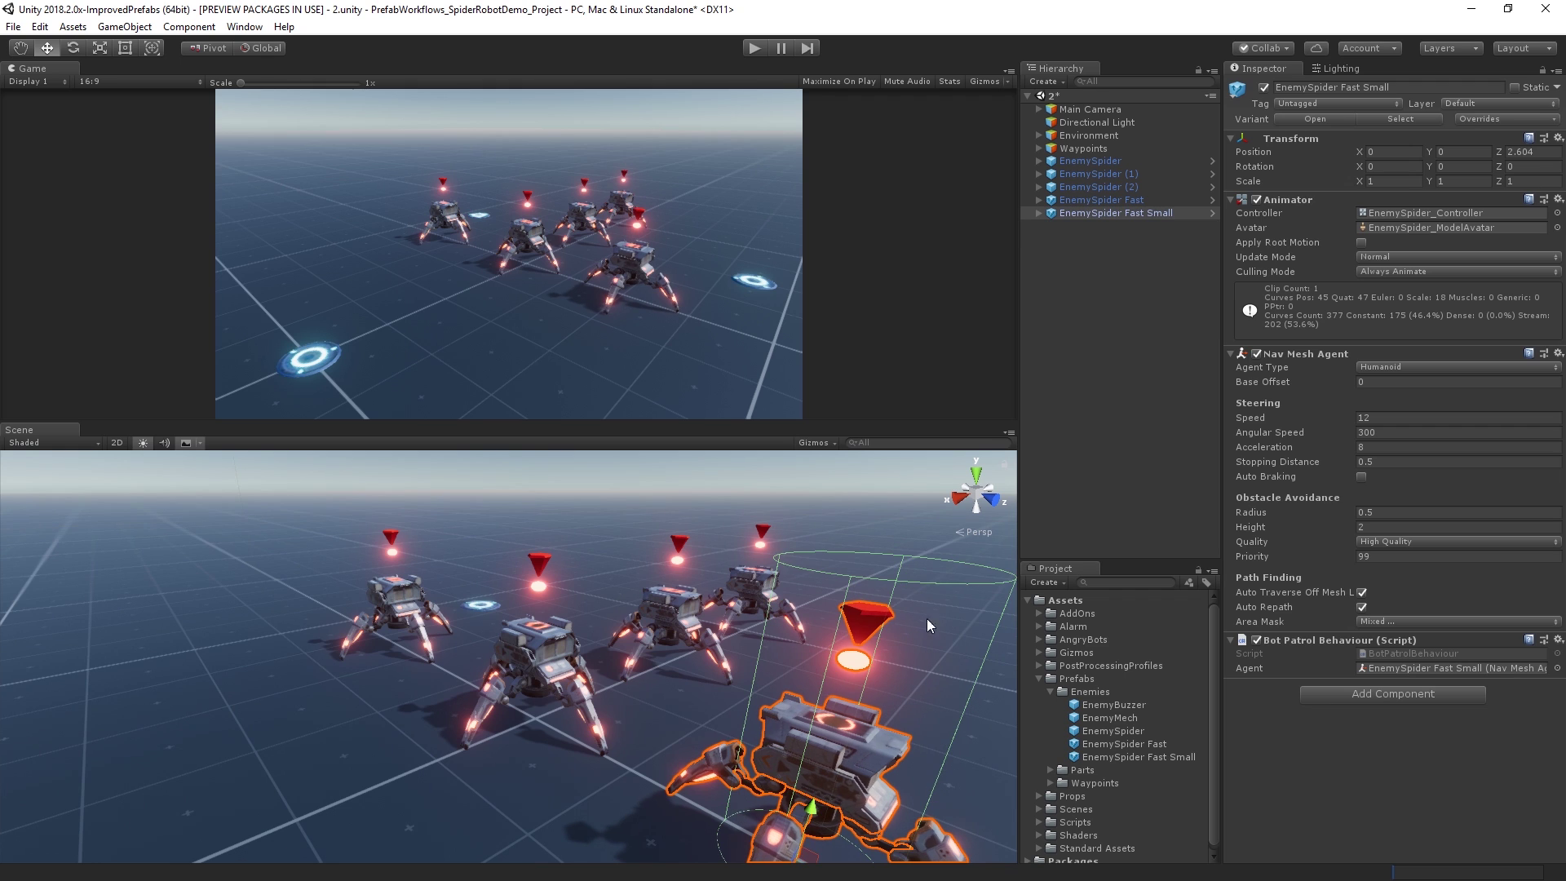
# - Scale the EnemySpider Fast Small prefab to 0.5 on X, Y and Z, then return to the scene
pyautogui.click(1316, 118)
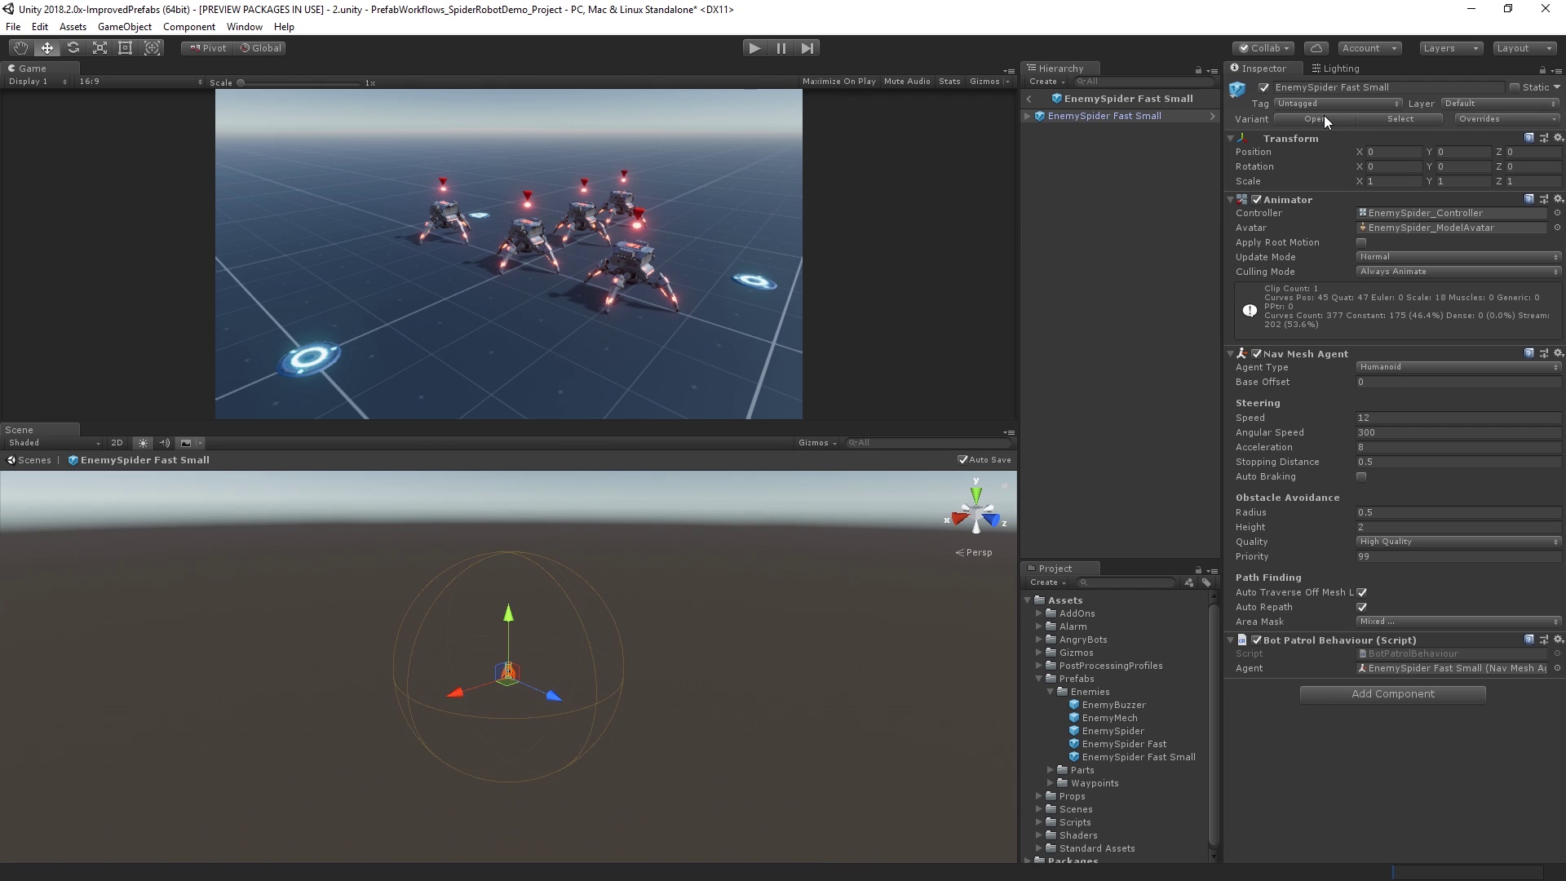
pyautogui.click(1400, 180)
pyautogui.write('0.5')
pyautogui.press('Tab')
pyautogui.write('0.5')
pyautogui.press('Tab')
pyautogui.write('0.5')
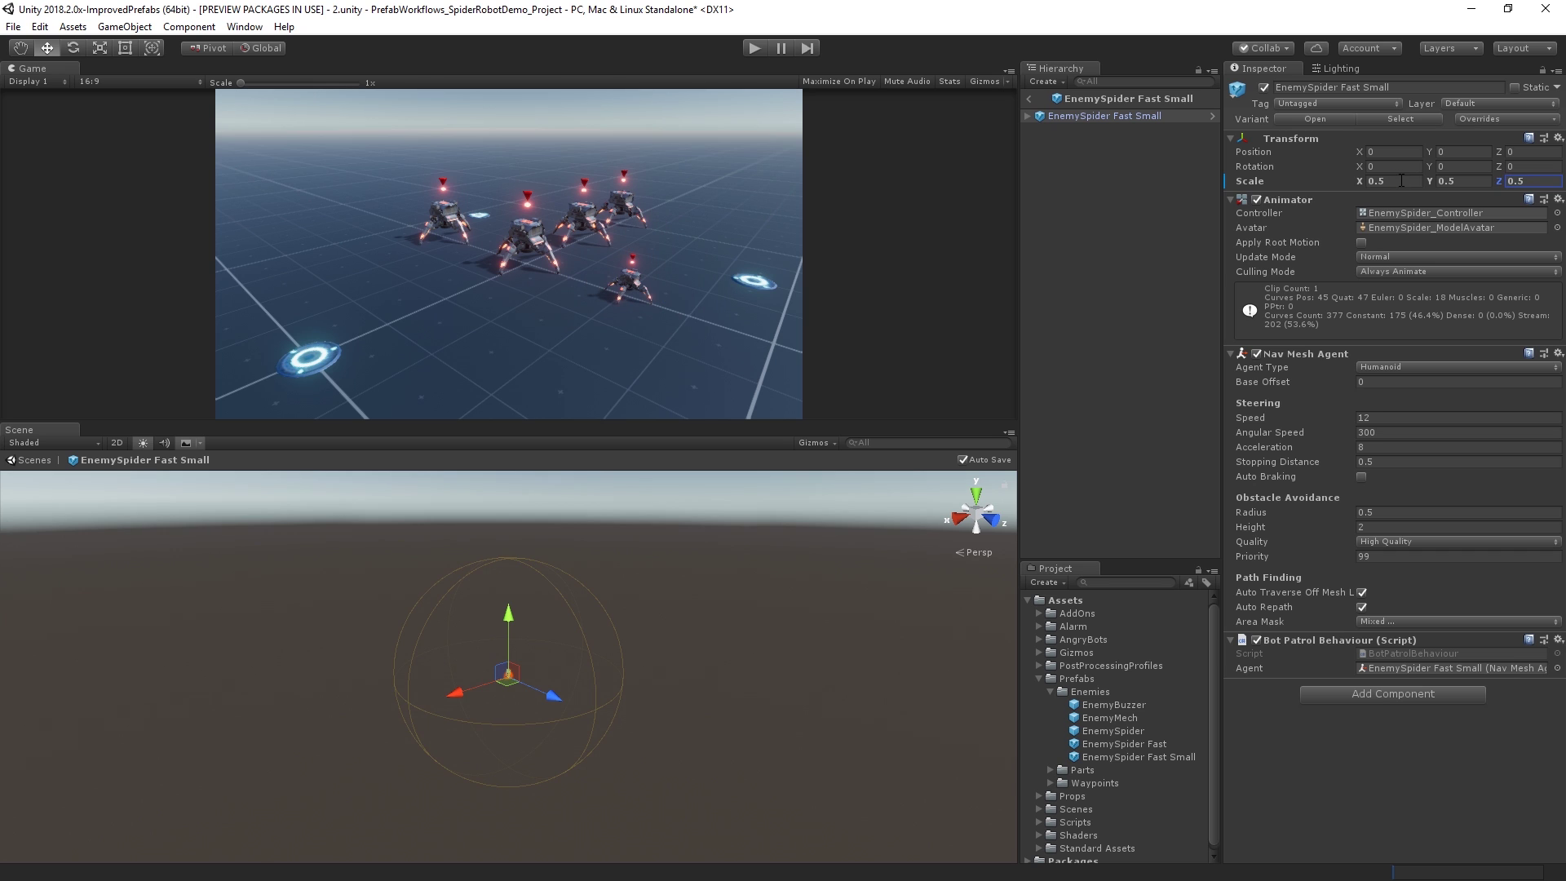
pyautogui.click(1029, 98)
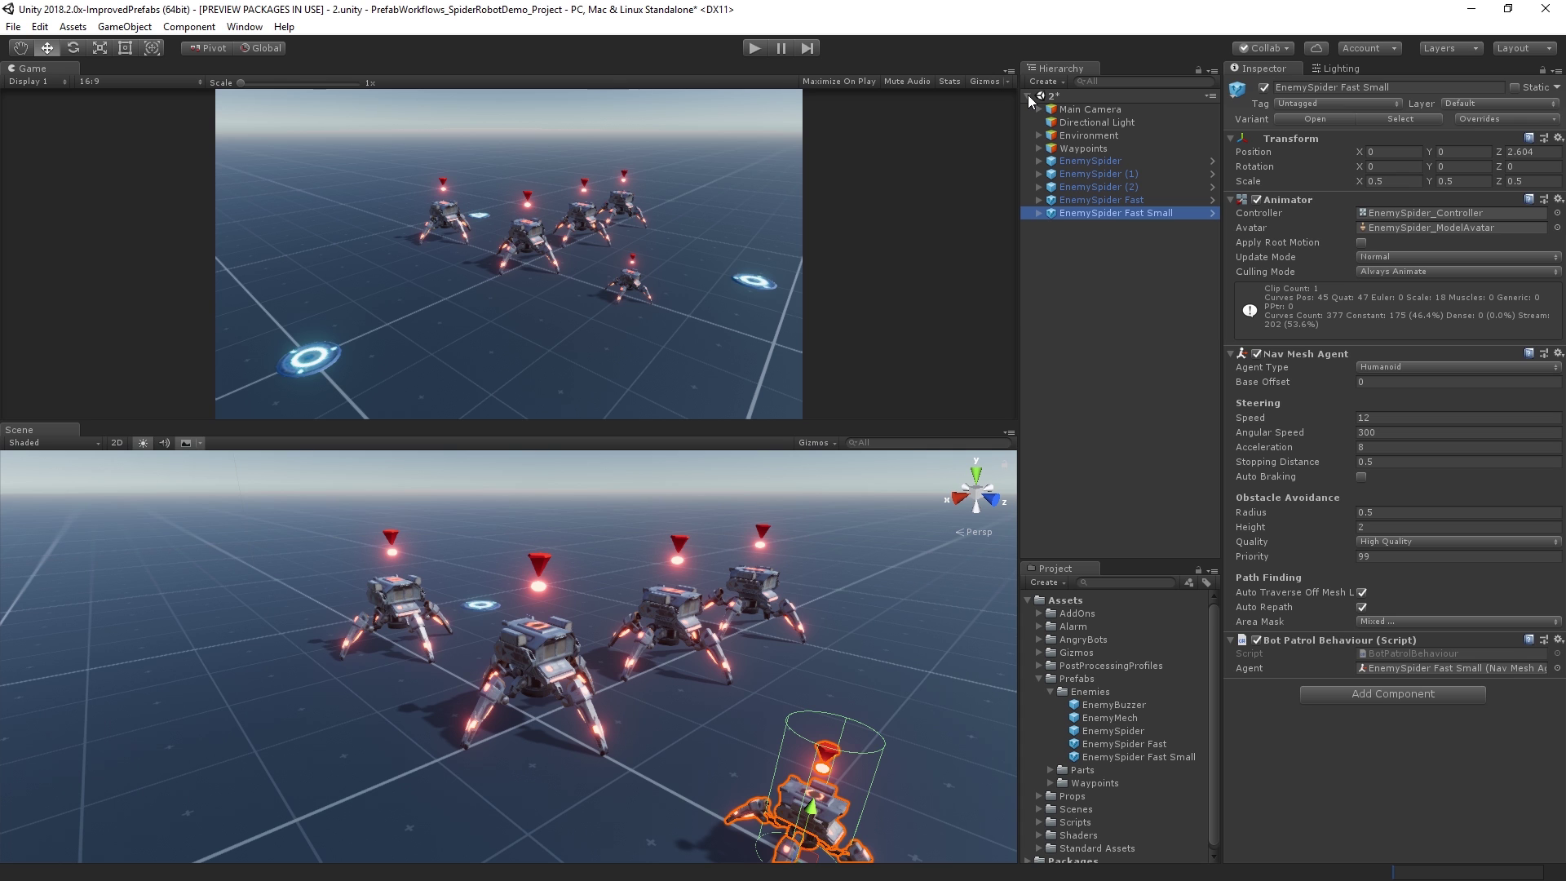
# - In the EnemySpider prefab, try EnemySpider_Green_Mat on the body, then restore EnemySpider_Normal_Mat
pyautogui.click(1152, 731)
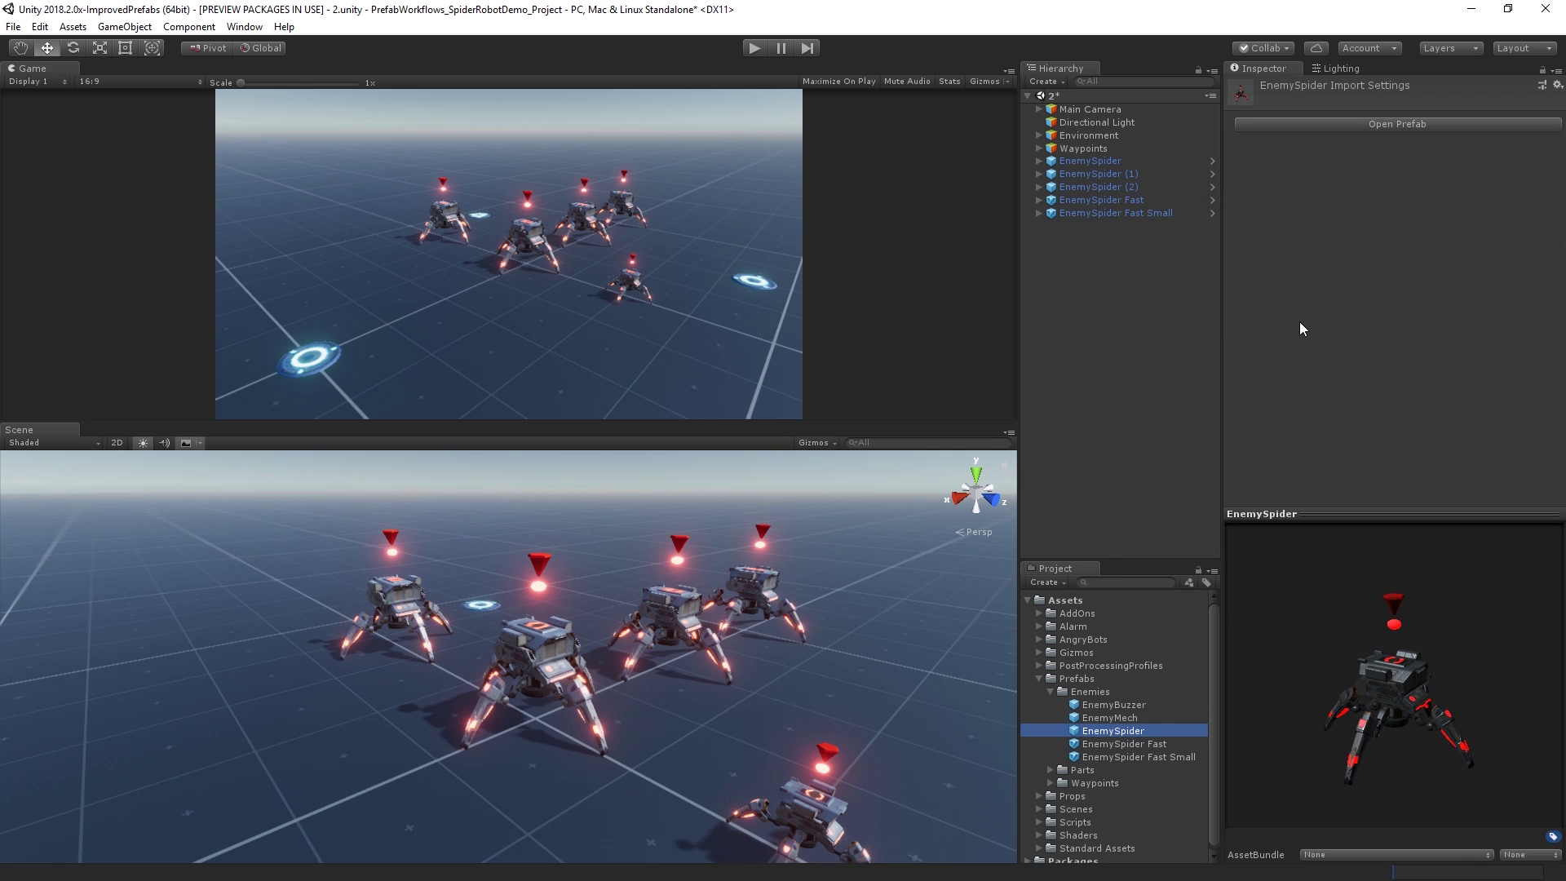
pyautogui.click(1338, 120)
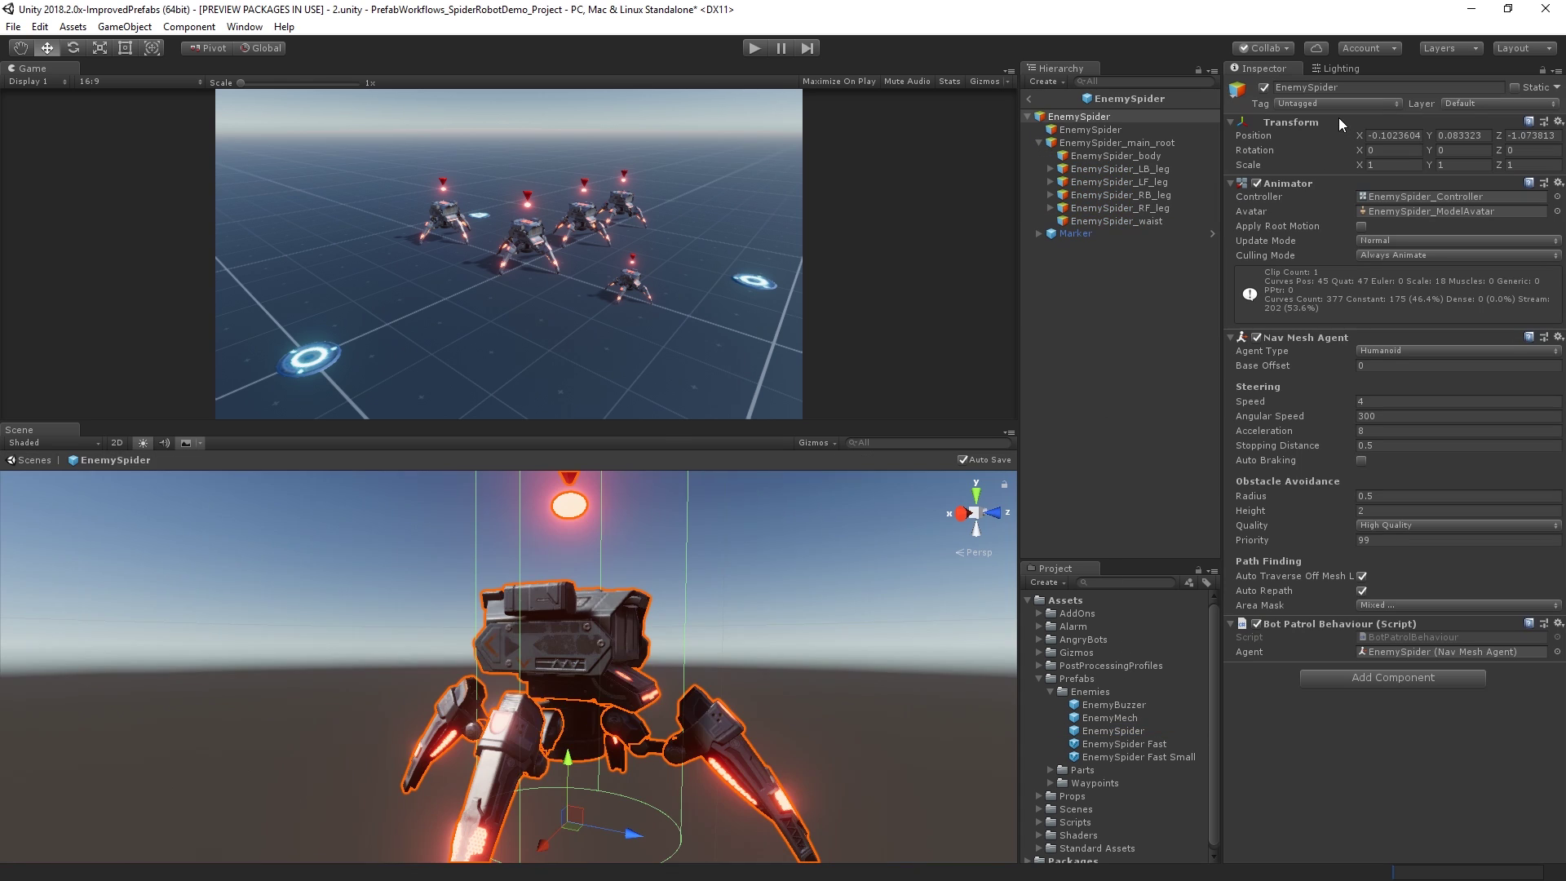
pyautogui.click(1182, 155)
pyautogui.click(1405, 270)
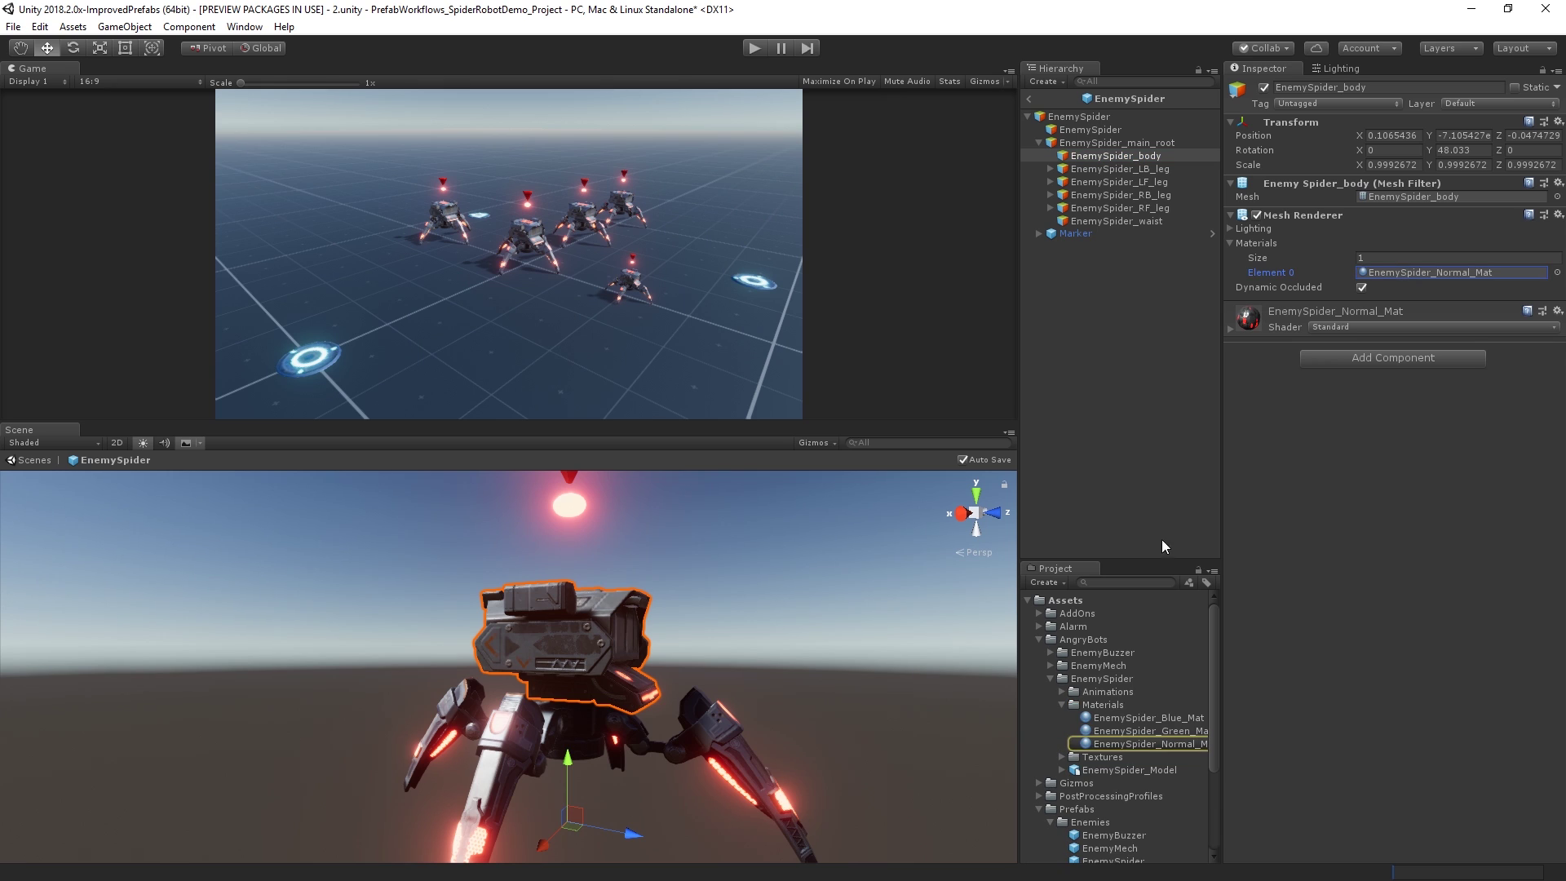
pyautogui.moveTo(1118, 729); pyautogui.dragTo(1446, 273)
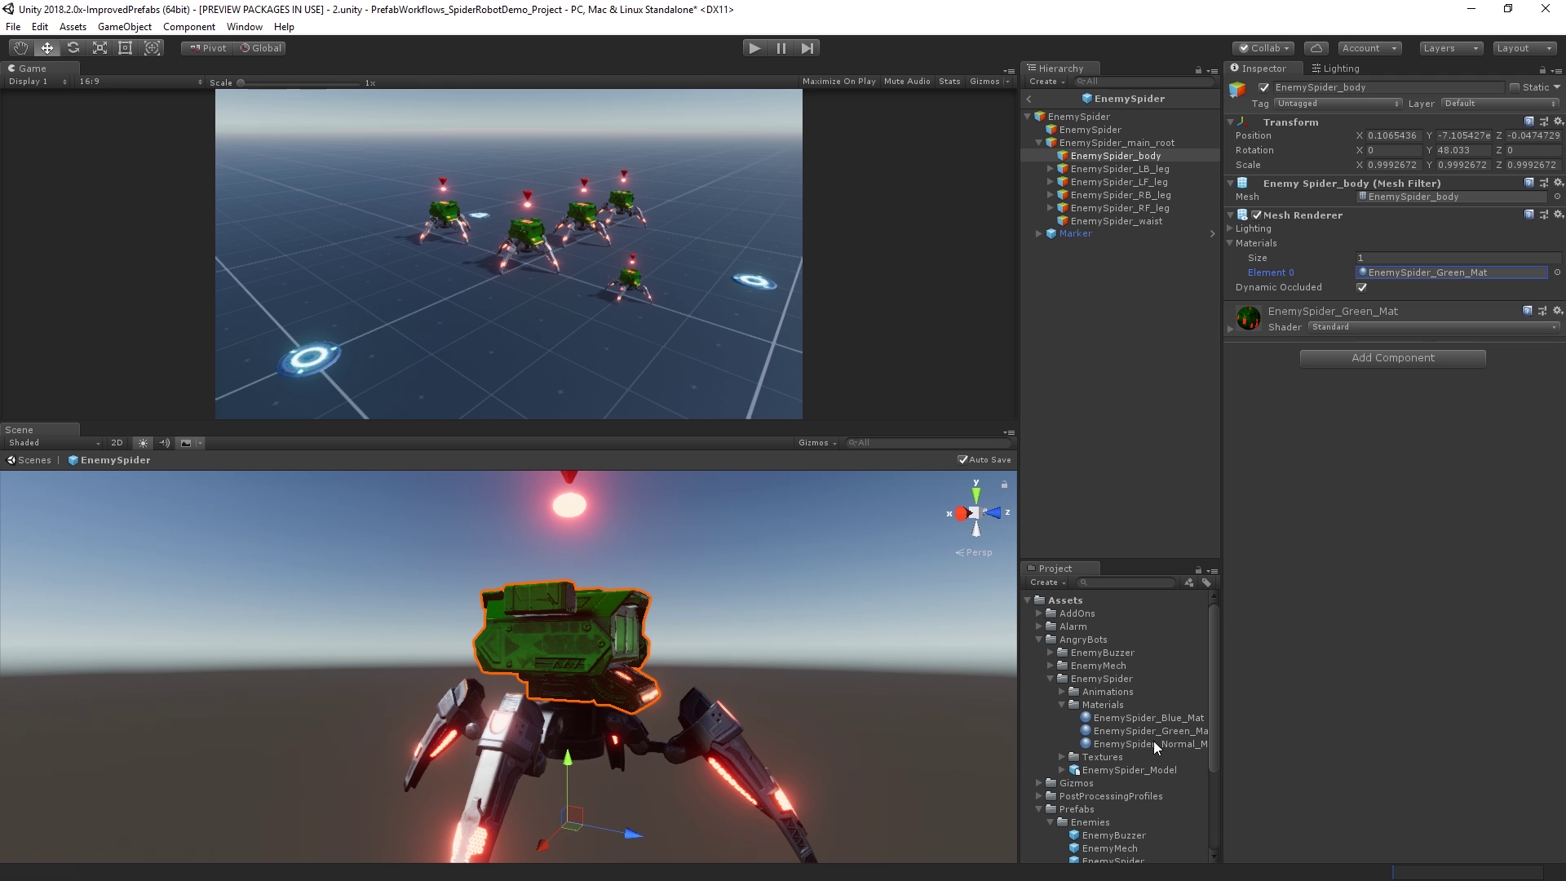
pyautogui.moveTo(1153, 742); pyautogui.dragTo(1445, 277)
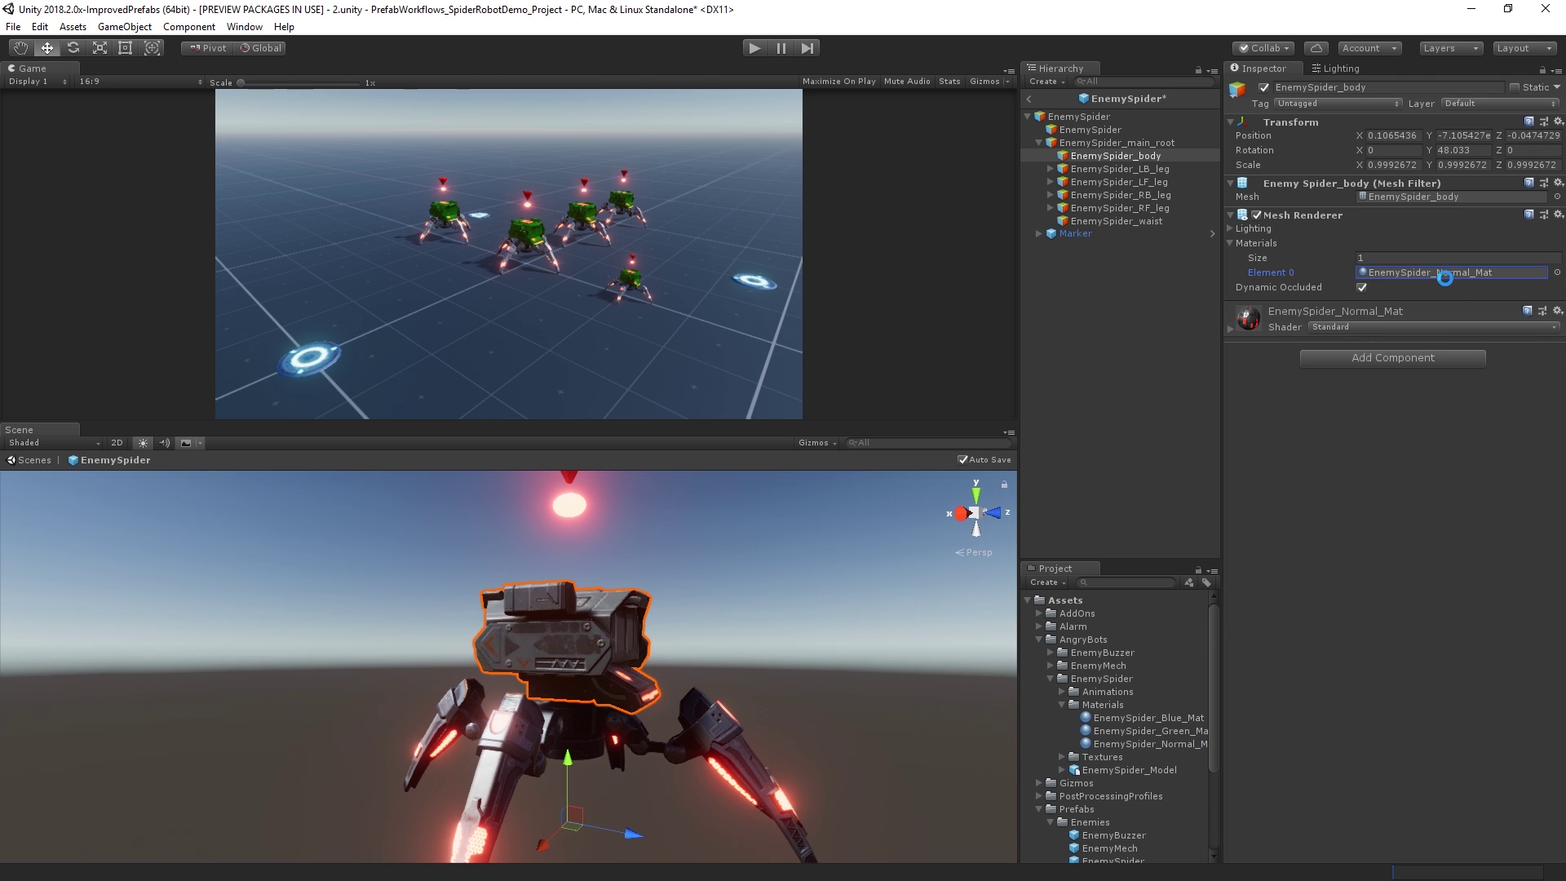